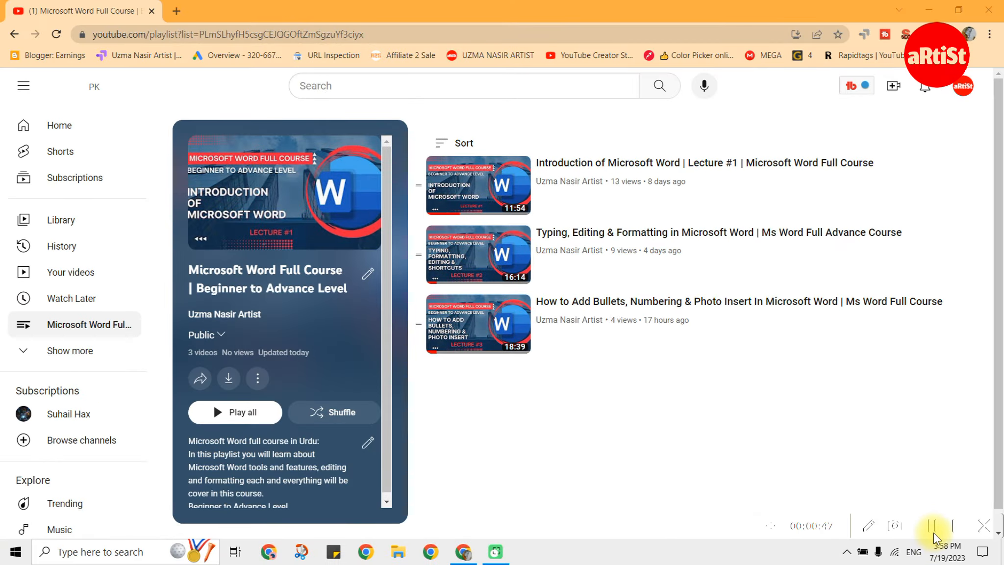
Step: Switch to the blank Word document and dismiss the license notice above the page
left_click(934, 529)
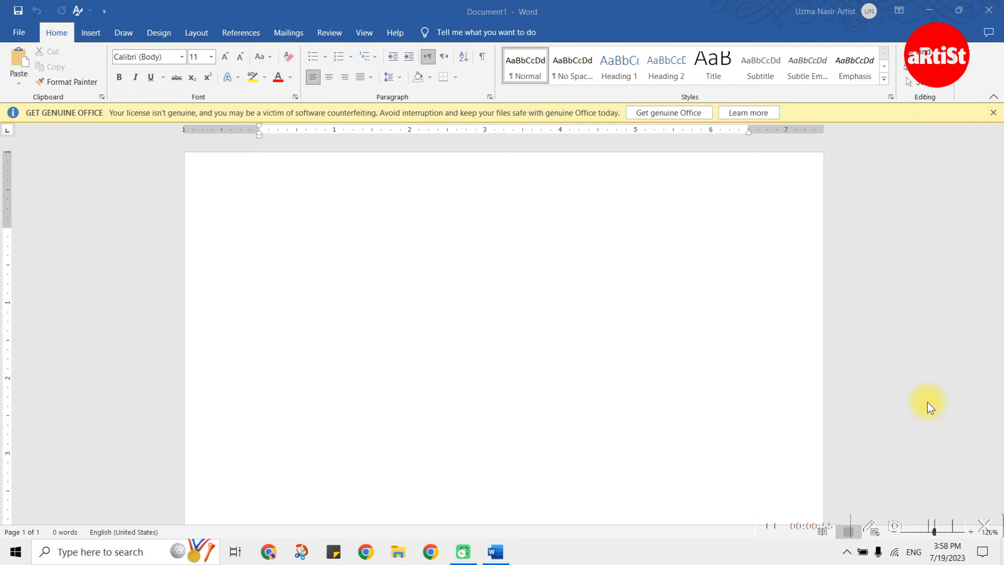
left_click(784, 227)
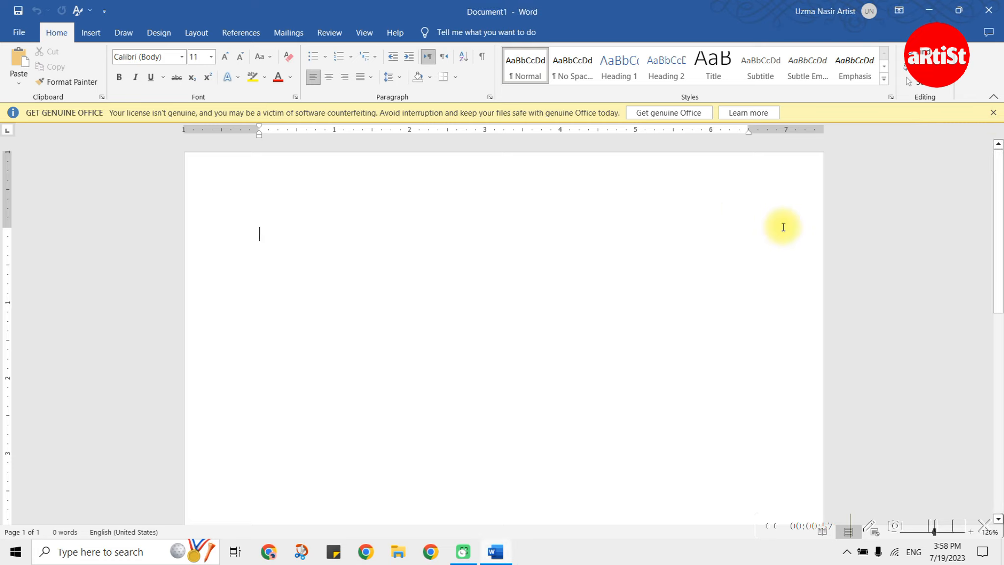
left_click(993, 113)
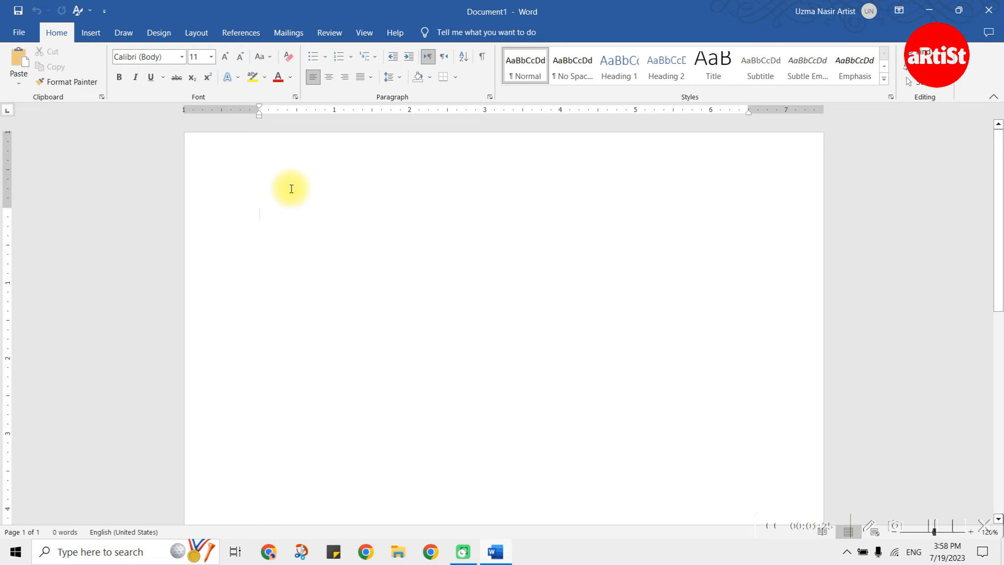
Step: Insert a table with 5 columns and 8 rows using the size grid, and clear it from the document again
left_click(90, 32)
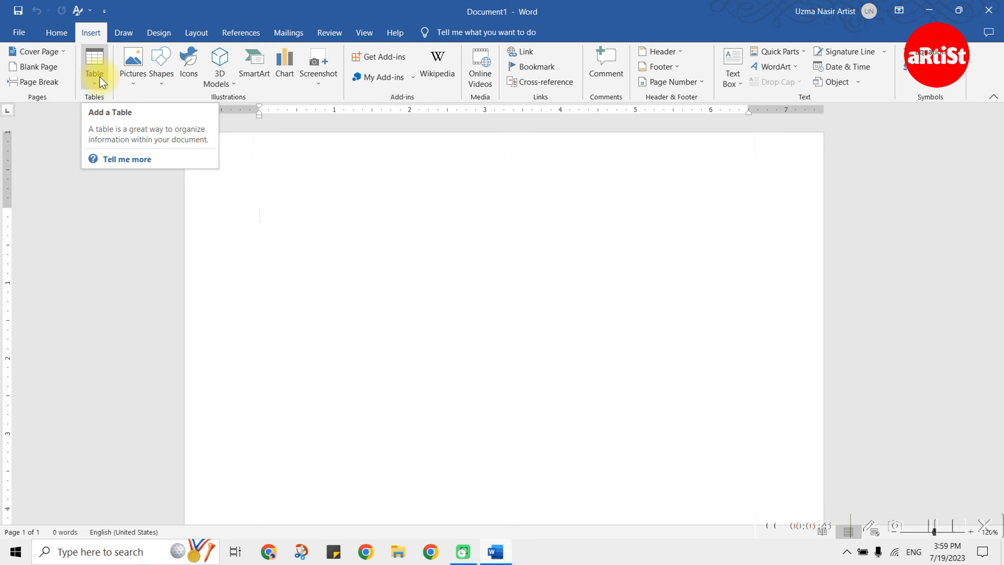
left_click(63, 34)
left_click(91, 33)
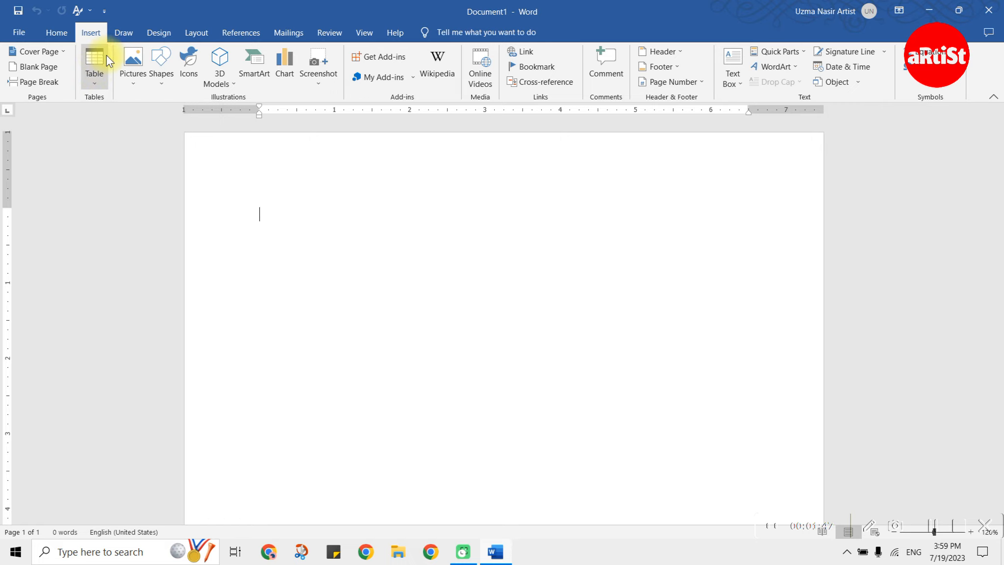
left_click(100, 85)
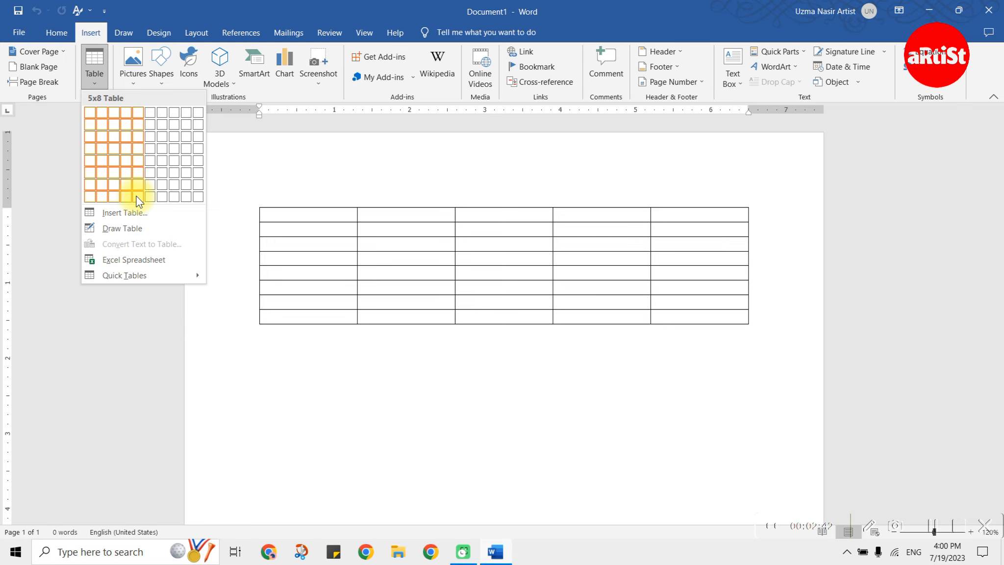
left_click(139, 199)
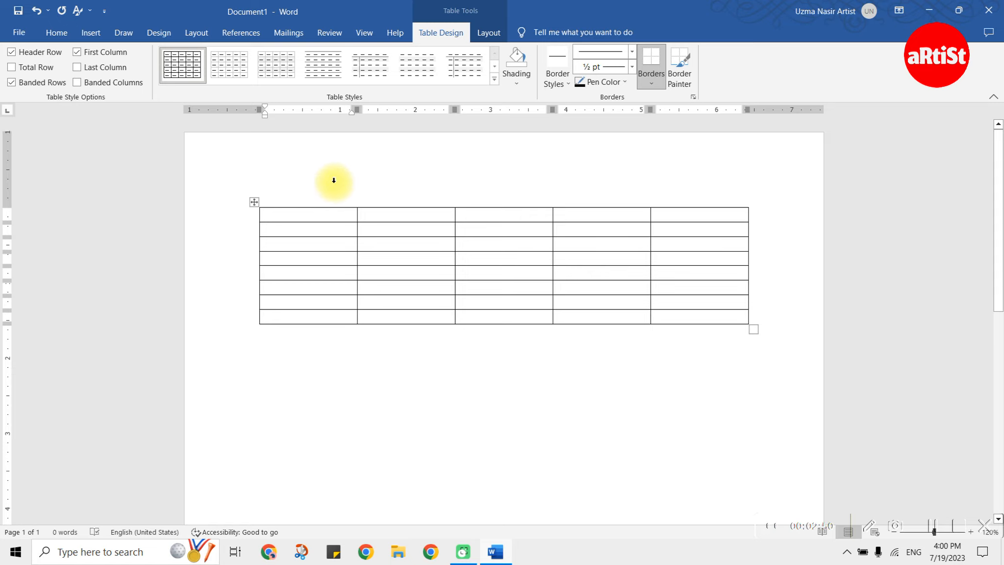
key("ctrl+a")
key("Delete")
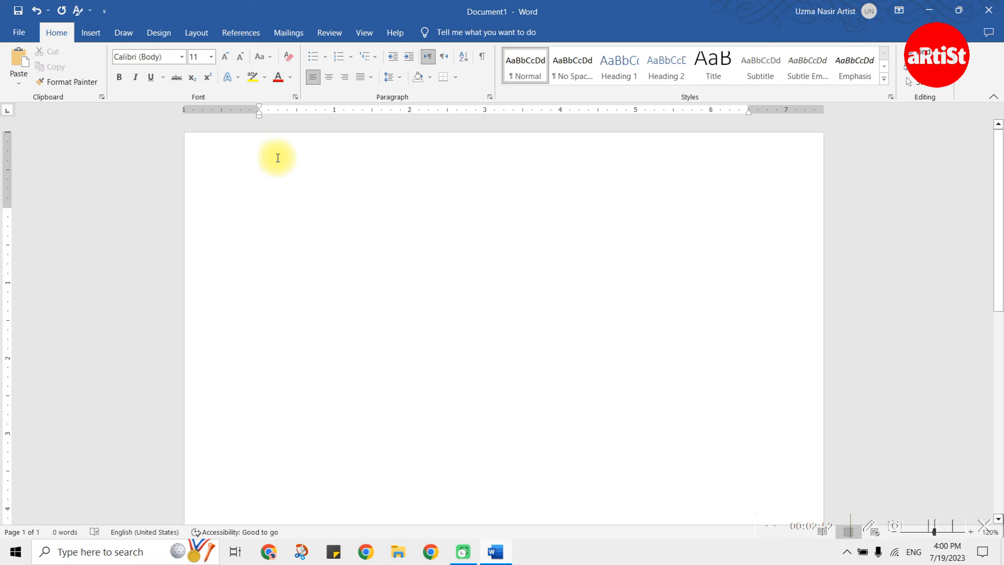
Step: Insert a table with 5 columns and 10 rows by specifying its size, keeping the automatic fixed column width
left_click(90, 32)
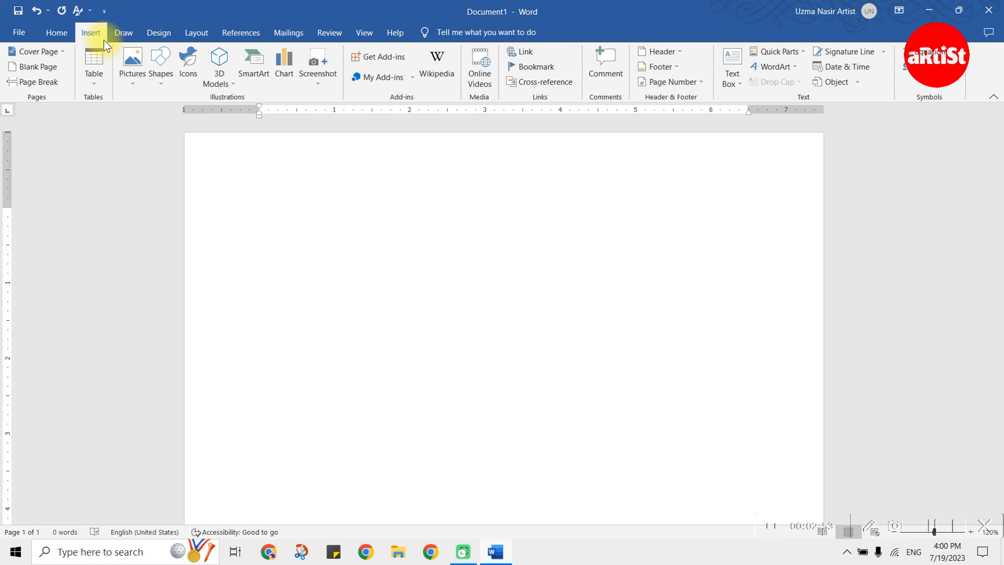
left_click(104, 78)
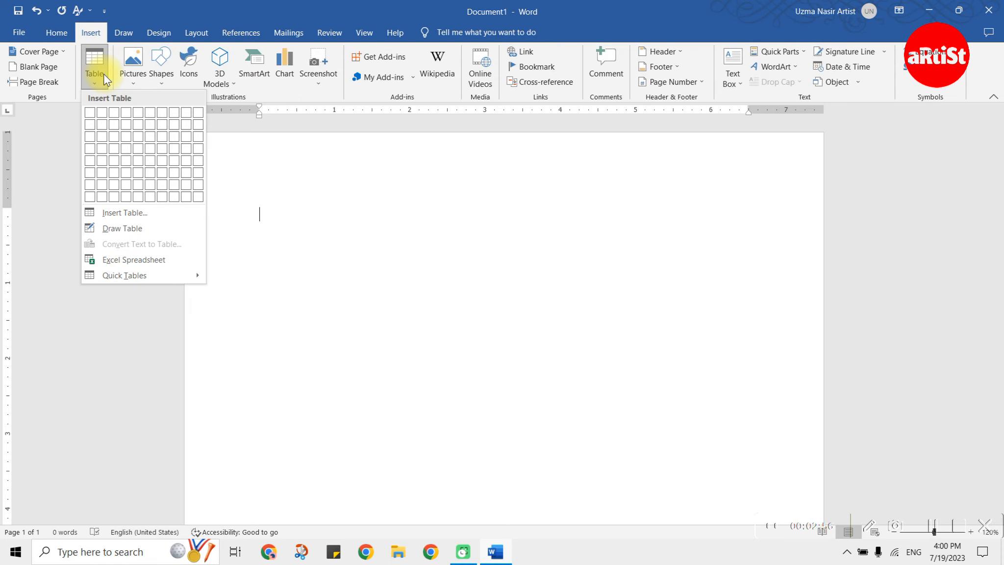
left_click(128, 215)
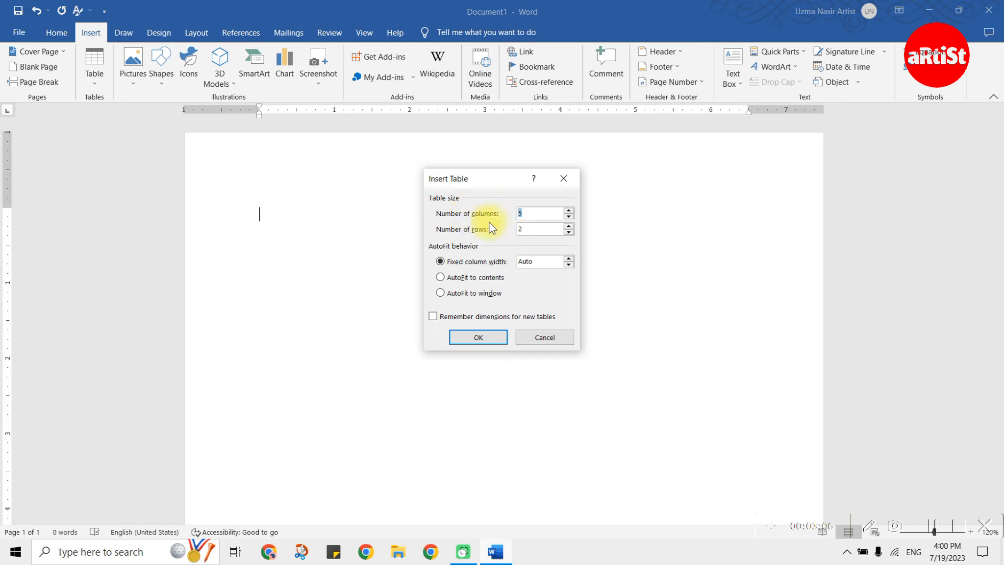
left_click(522, 213)
key("Tab")
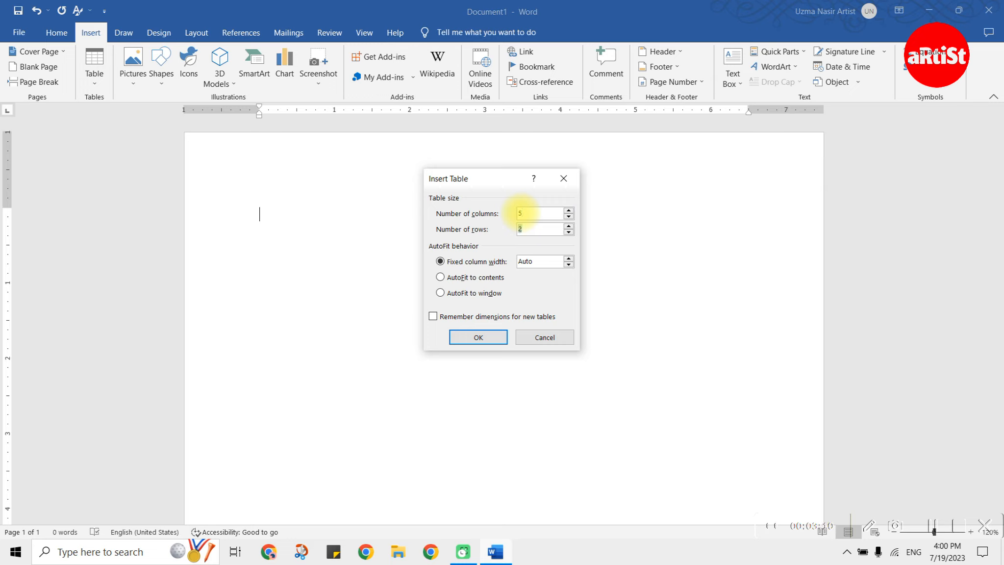
key("BackSpace")
type("10")
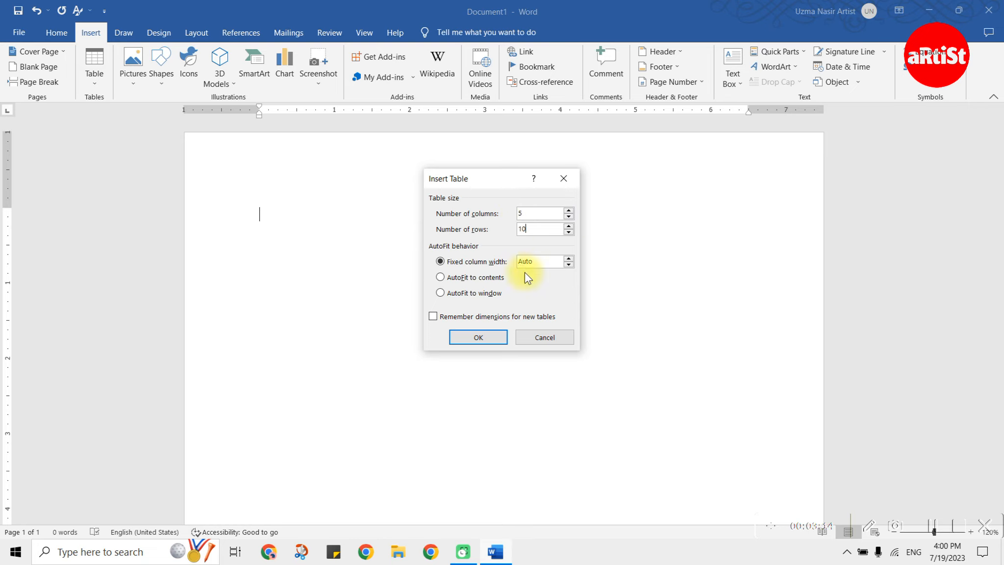
left_click(475, 337)
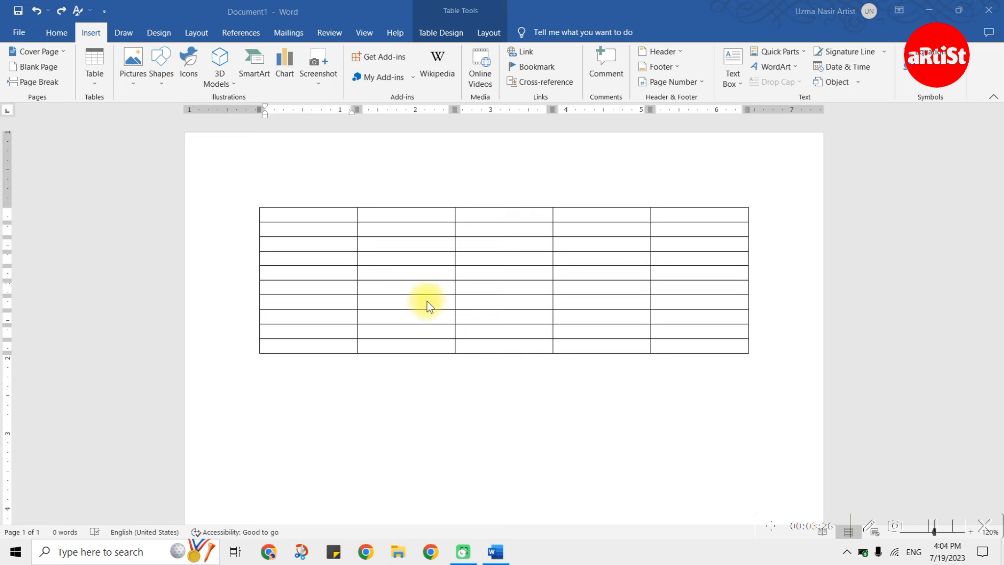
Step: Enter the headings S.no, Student Names and Subject in the first three cells of the table's top row
left_click(347, 229)
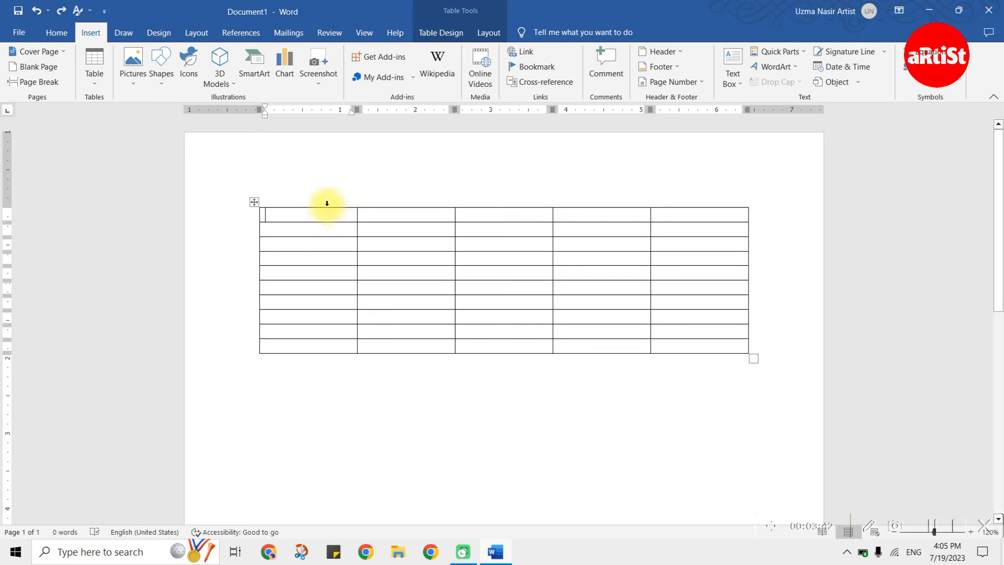
type("S.no")
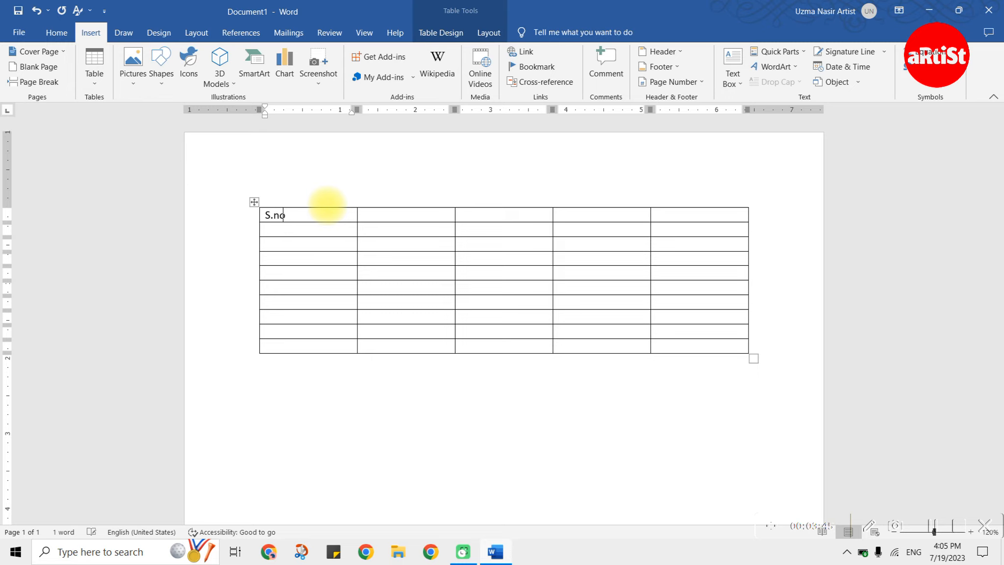
key("Tab")
type("Student Names")
key("Tab")
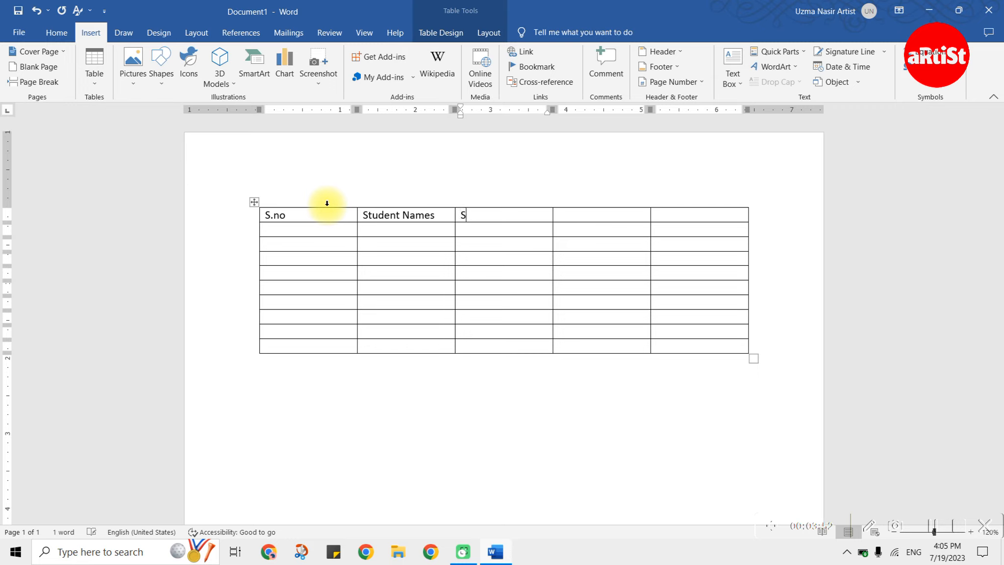
key("Tab")
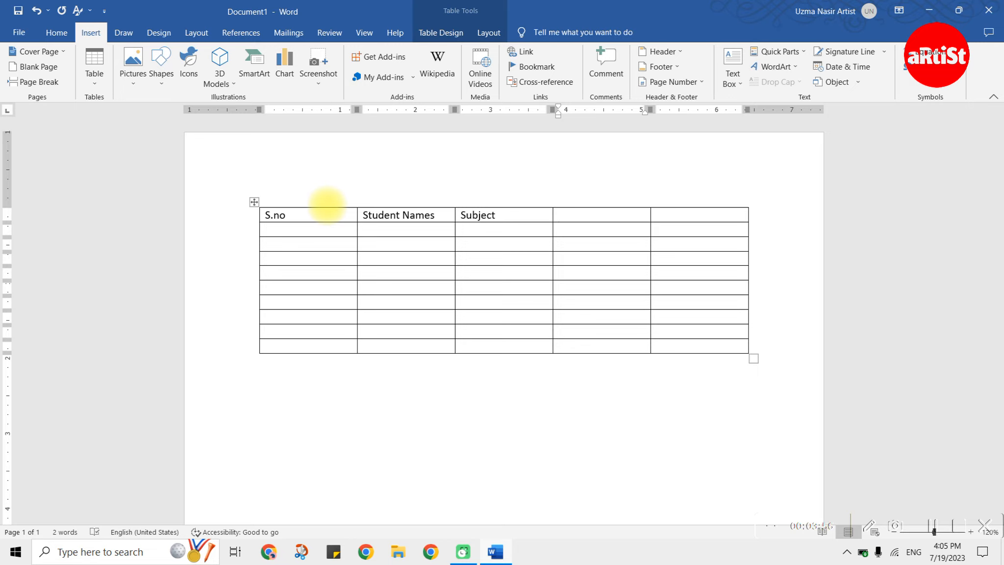
Step: Enter Mathematics in the second-row cell directly below the Subject heading
key("Left")
key("Tab")
key("Tab")
key("Tab")
key("Tab")
key("Tab")
type("Maths")
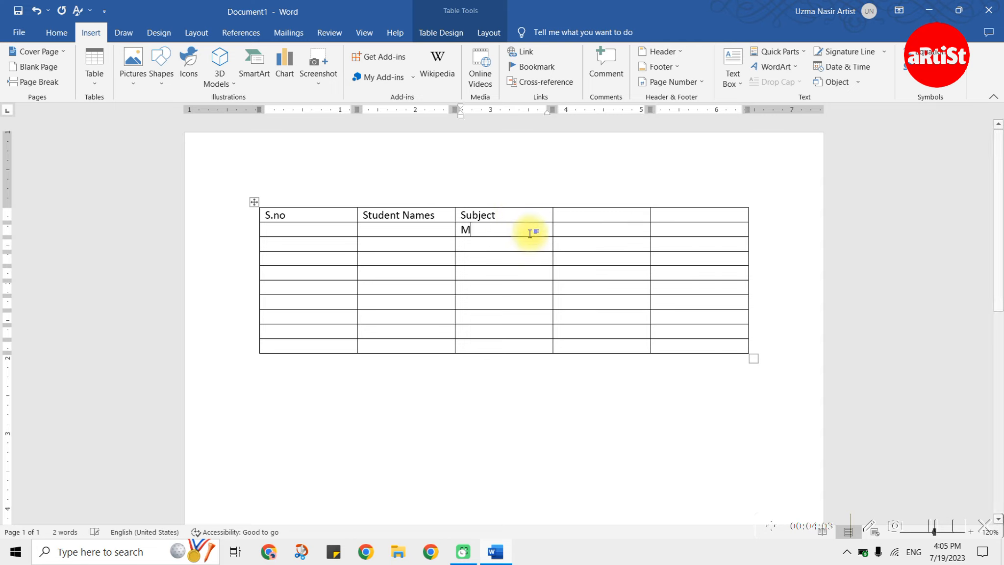
key("Tab")
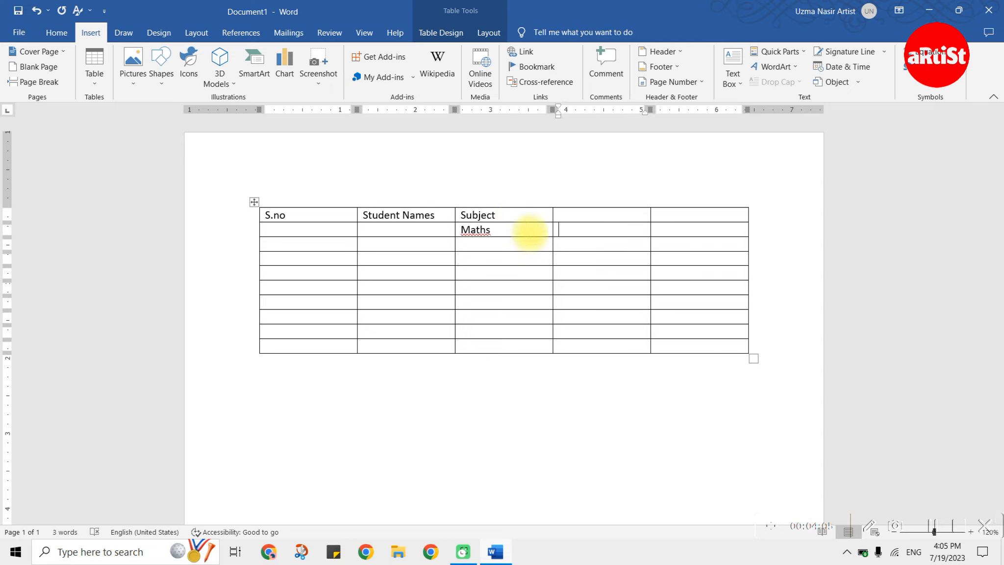
left_click(530, 234)
key("BackSpace")
type("ematic")
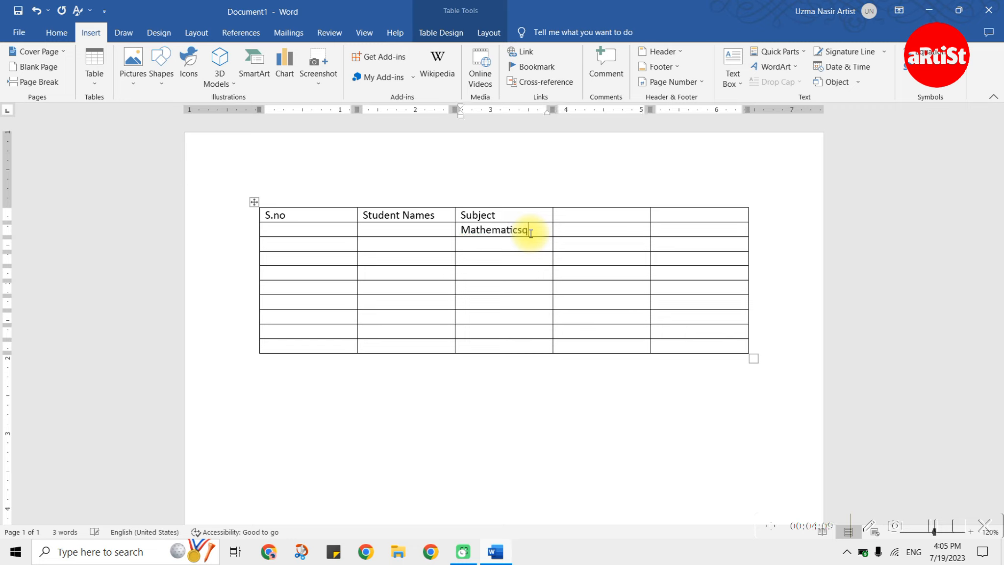
Step: Enter English and General Science in the two second-row cells following Mathematics
key("Tab")
type("English")
key("Tab")
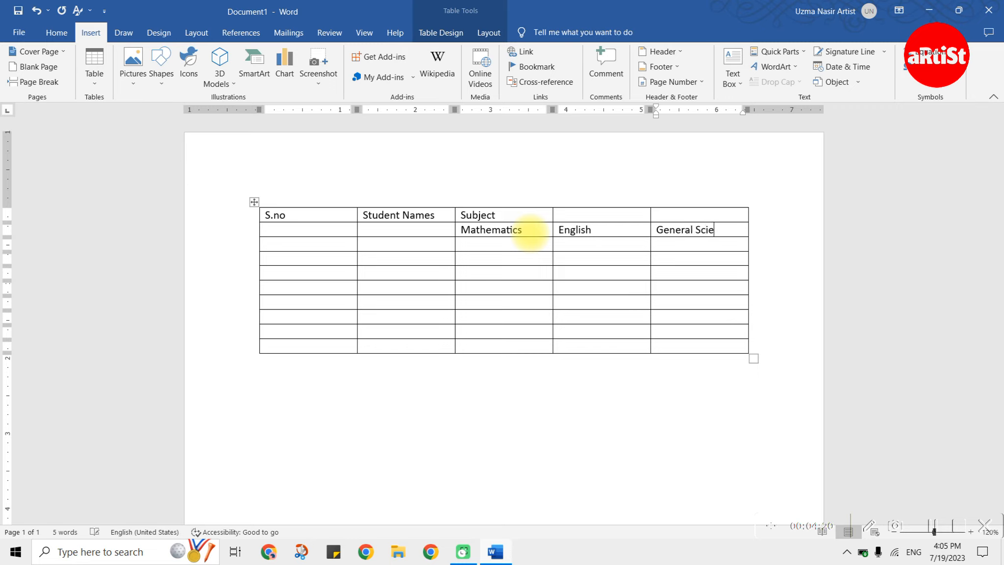
key("Tab")
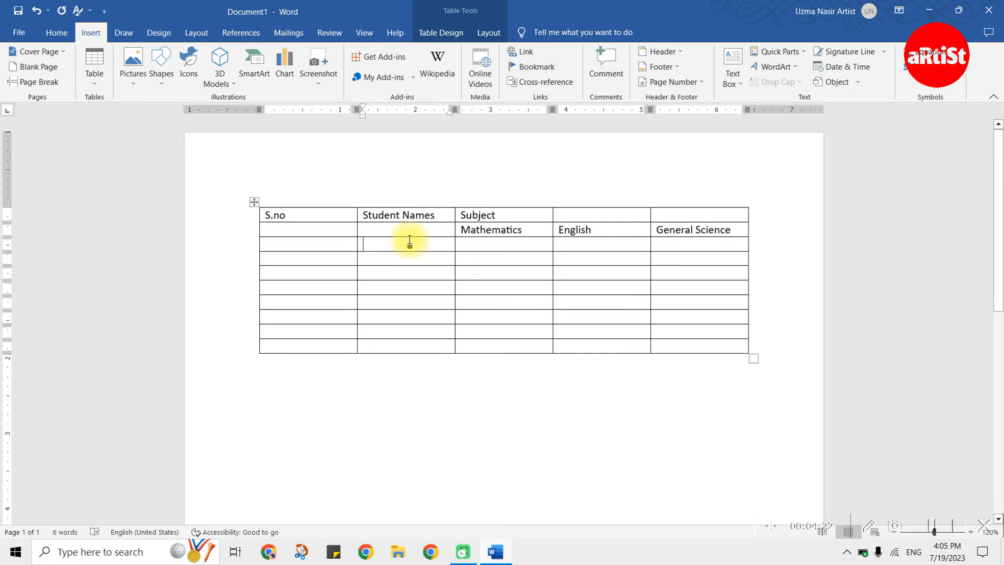
Step: Narrow the S.no column to fit its heading and resize the Student Names column to about 1.88 inches wide
left_click_drag(354, 226, 291, 231)
left_click_drag(455, 224, 434, 223)
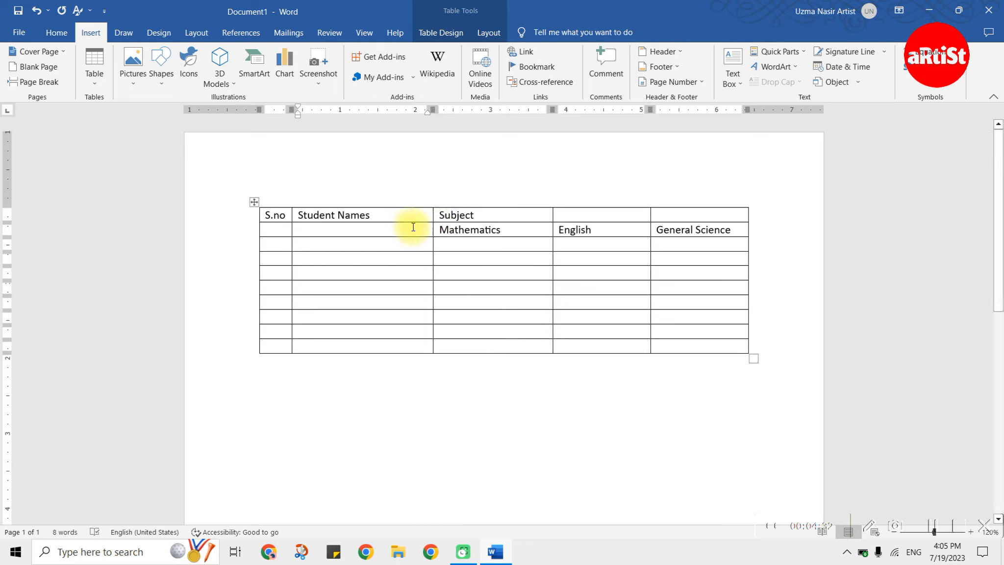
left_click_drag(431, 228, 433, 229)
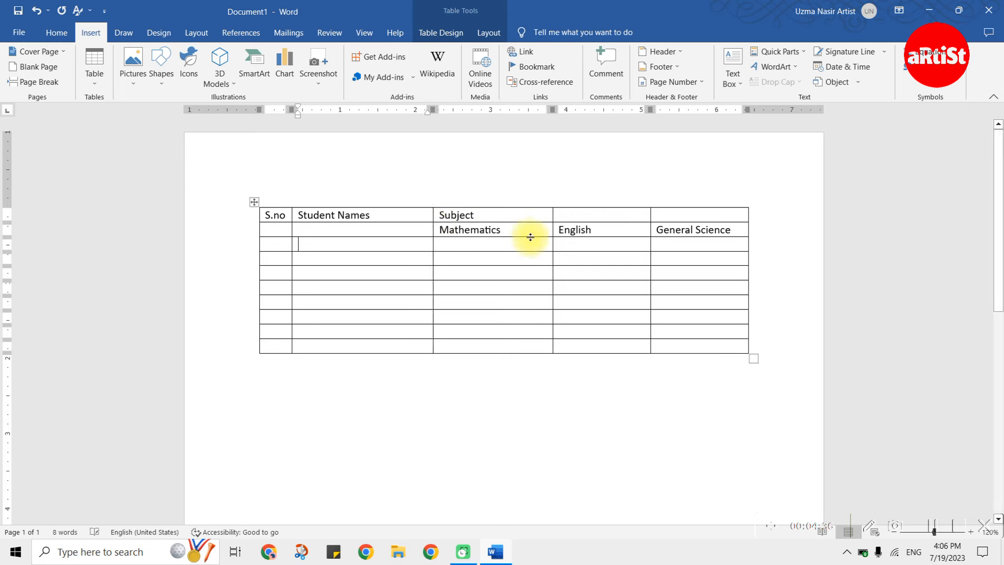
Step: Move the right borders of the Mathematics, English and General Science columns inward to make the table narrower
left_click_drag(552, 230, 523, 229)
left_click_drag(648, 230, 617, 229)
left_click_drag(747, 225, 716, 225)
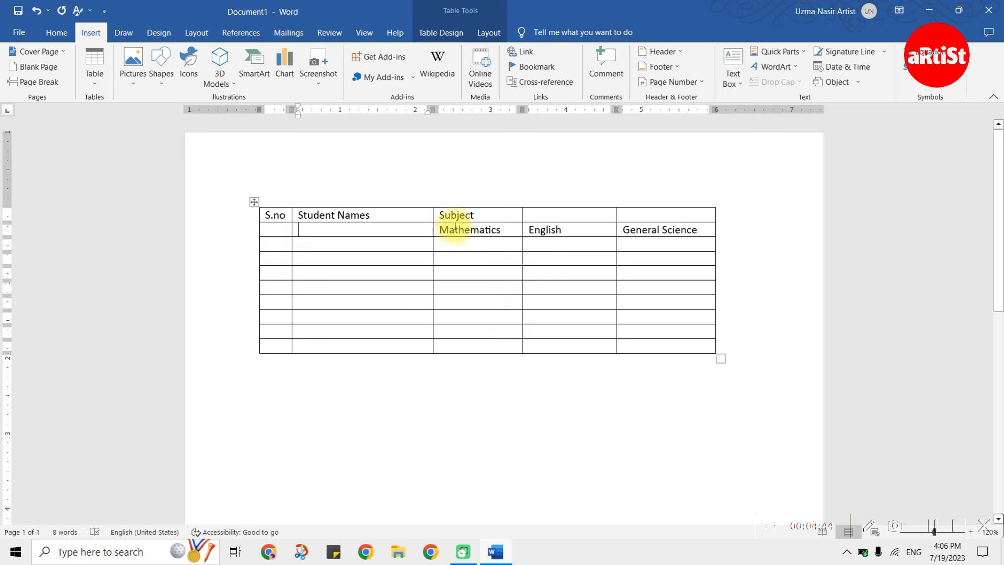
left_click(416, 229)
left_click(422, 231)
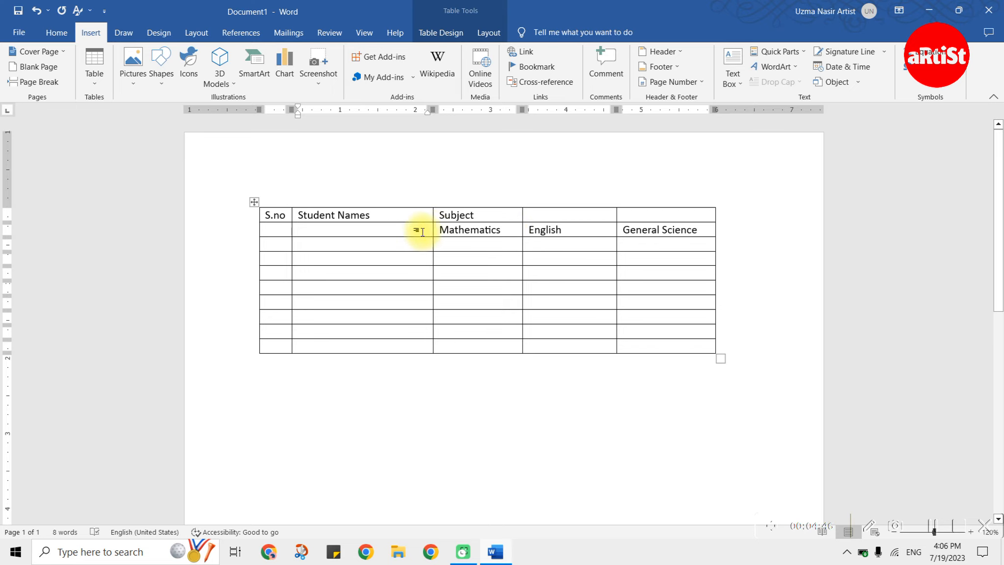
left_click(421, 217)
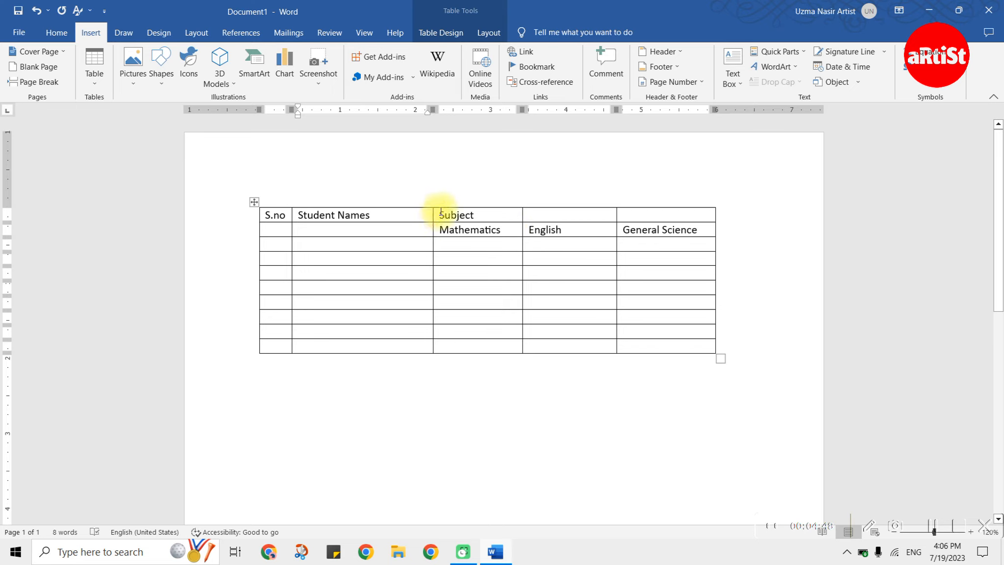
mouse_move(434, 207)
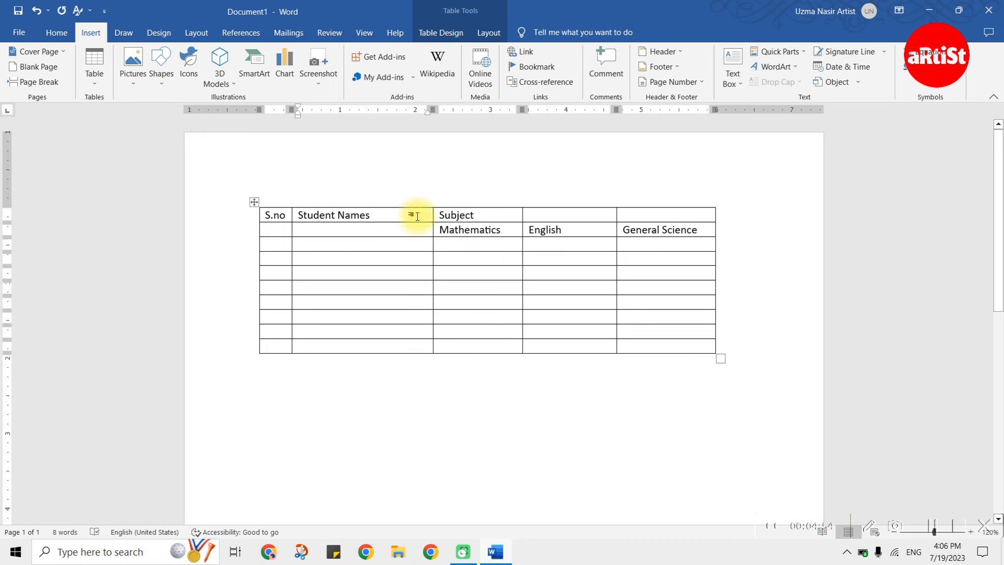
left_click(451, 470)
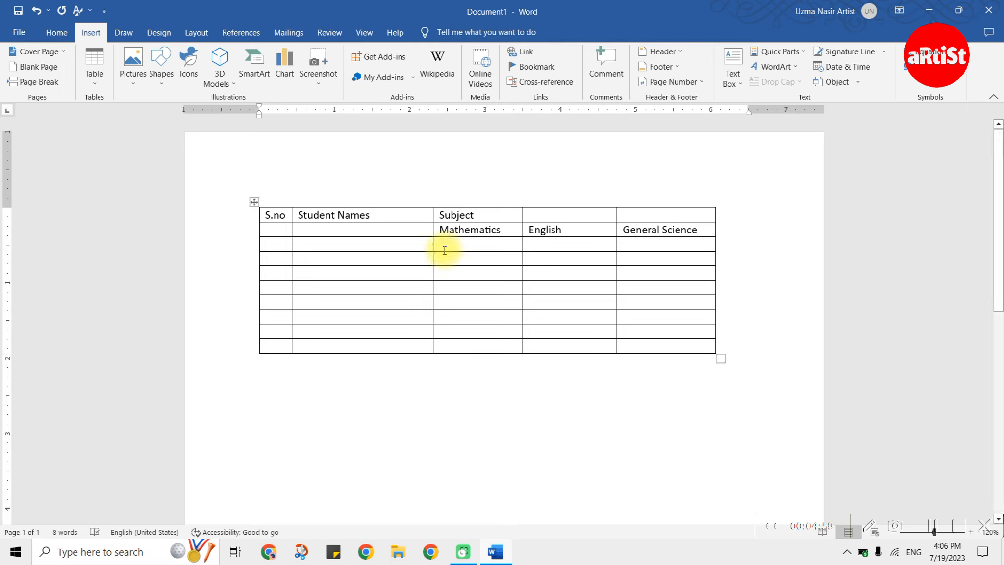
left_click(424, 216)
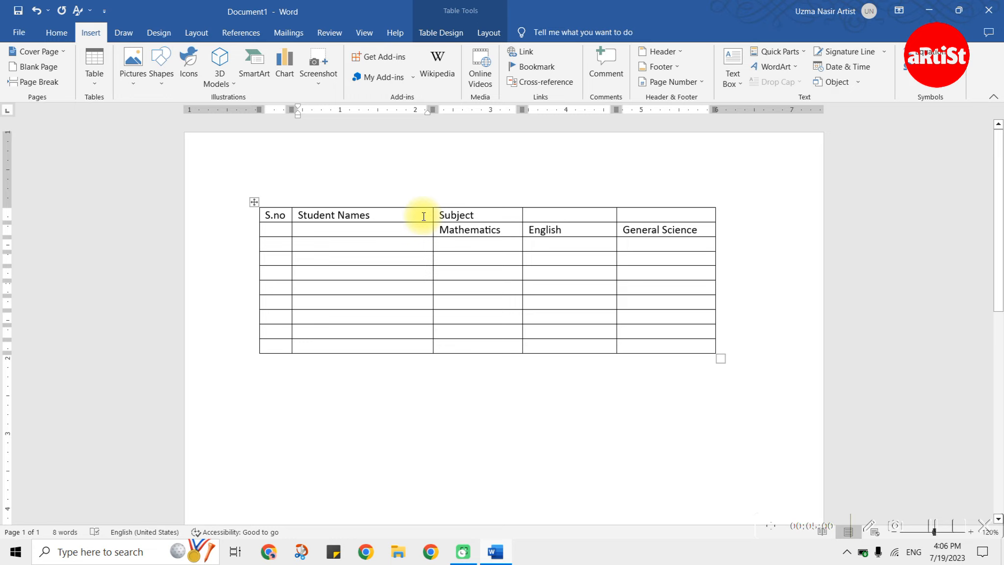
left_click(572, 285)
Step: Place the cursor in the Student Names heading cell and review the table's design and layout options
left_click(428, 214)
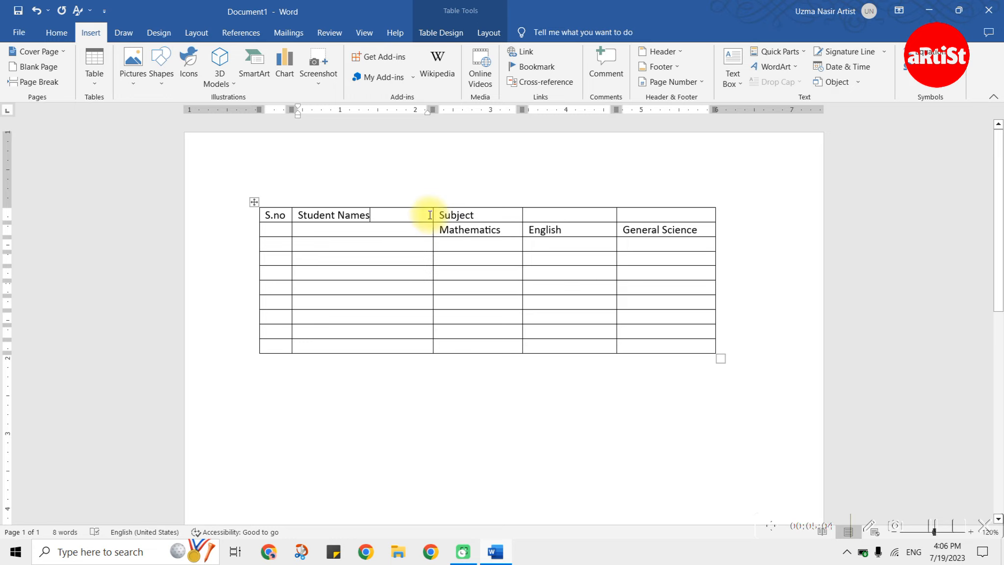
left_click(494, 31)
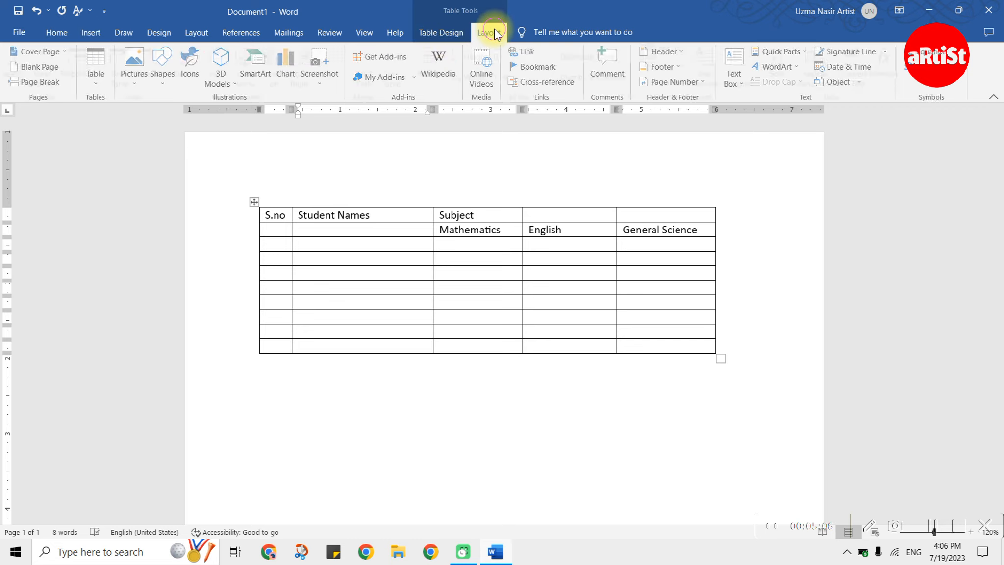
left_click(450, 27)
left_click(480, 31)
left_click(447, 32)
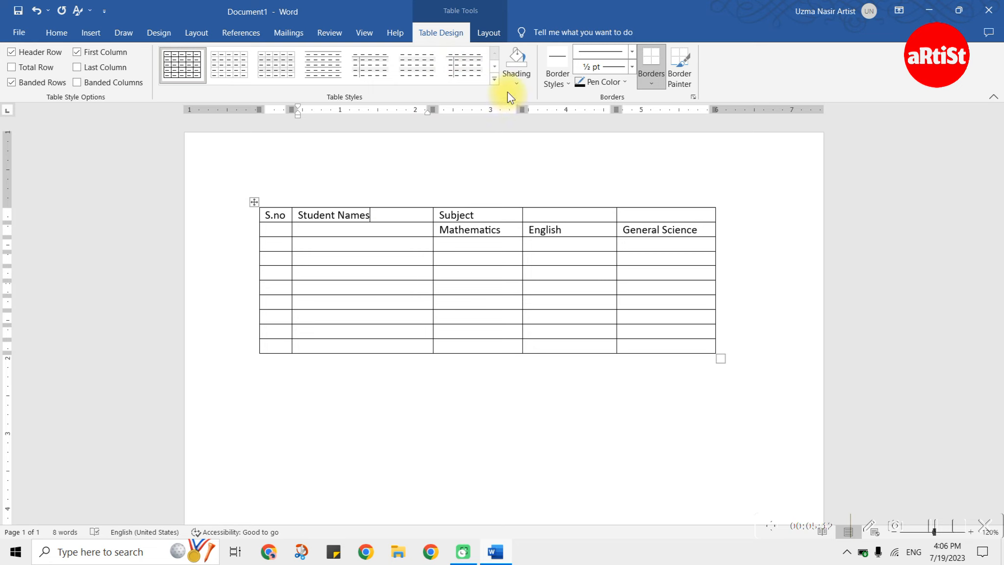
left_click(488, 33)
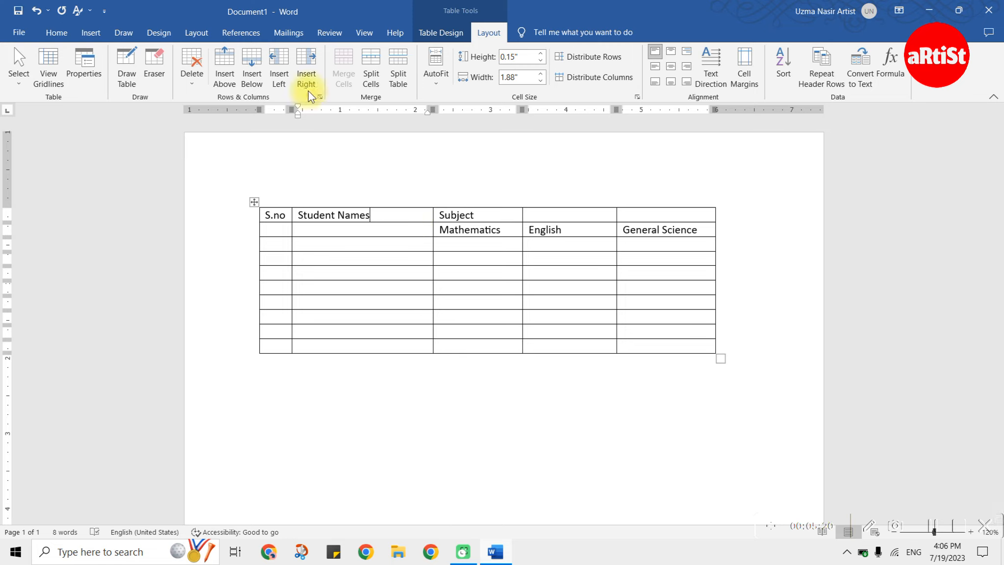
Step: Try inserting an empty column to the right of Student Names in two different ways, undoing each insertion
left_click(308, 68)
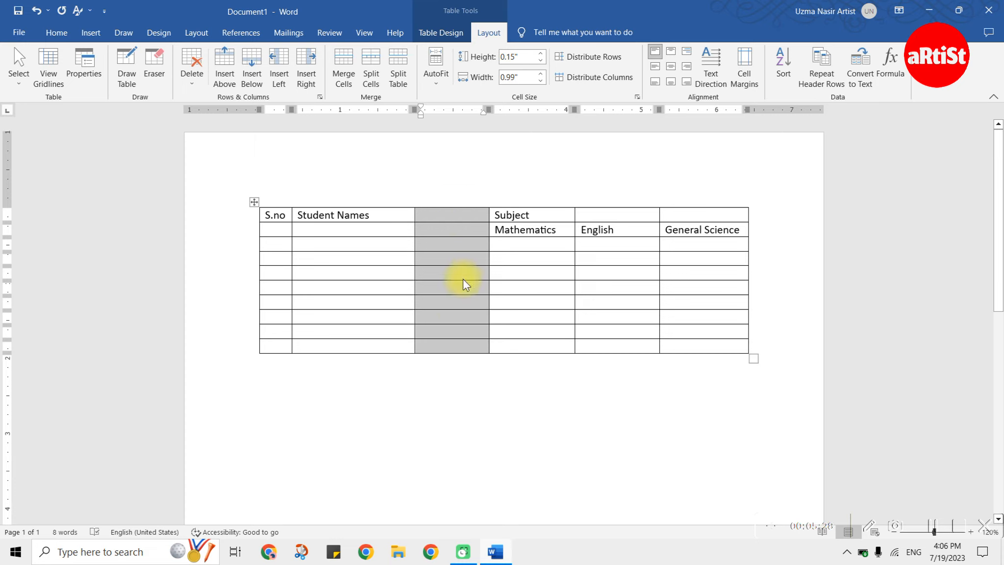
key("ctrl+z")
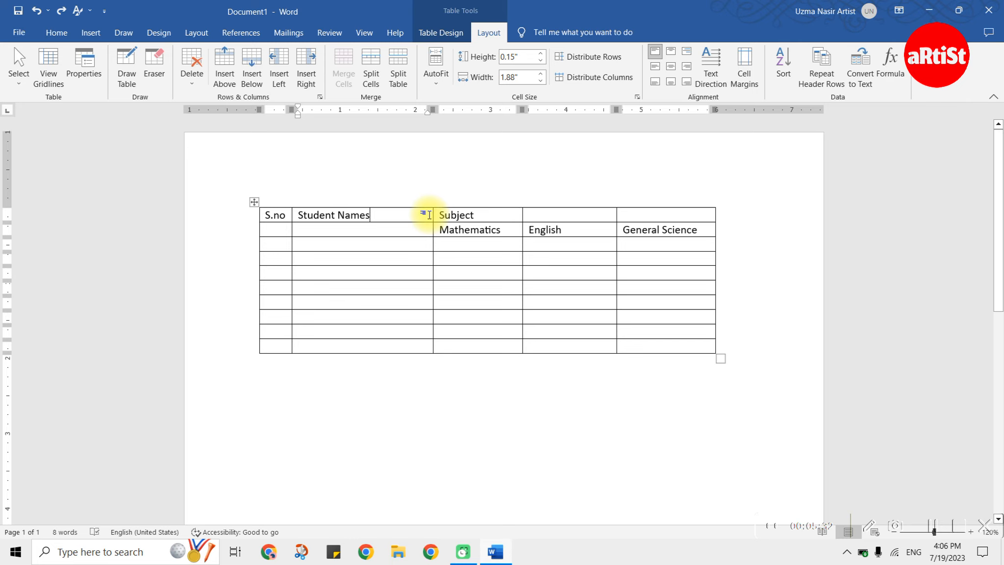
right_click(429, 215)
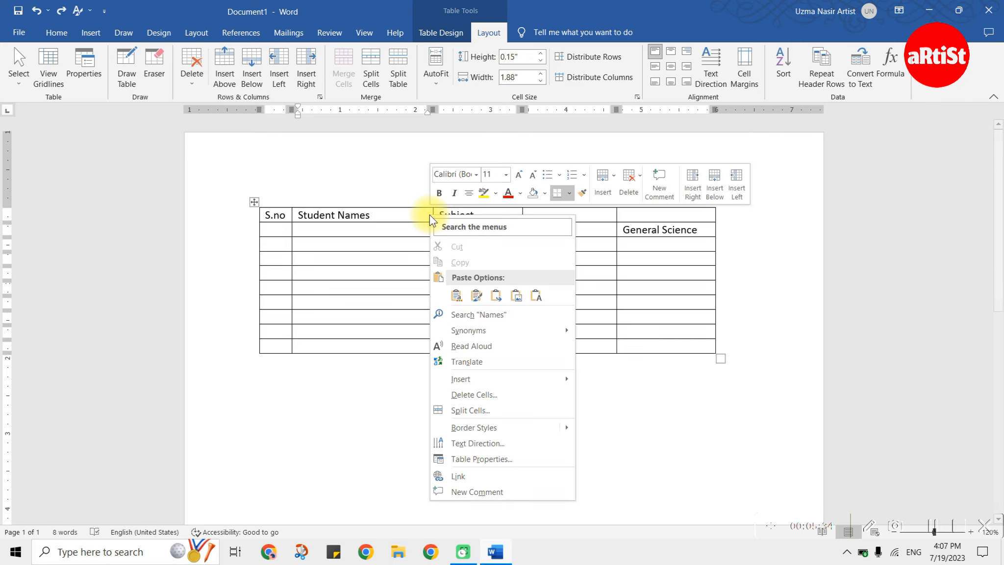
mouse_move(478, 380)
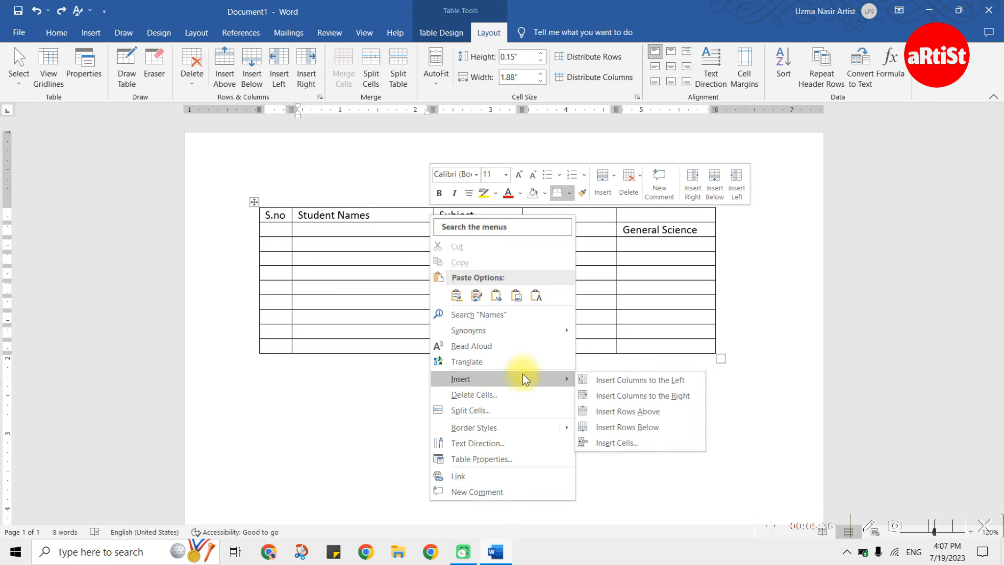
left_click(655, 404)
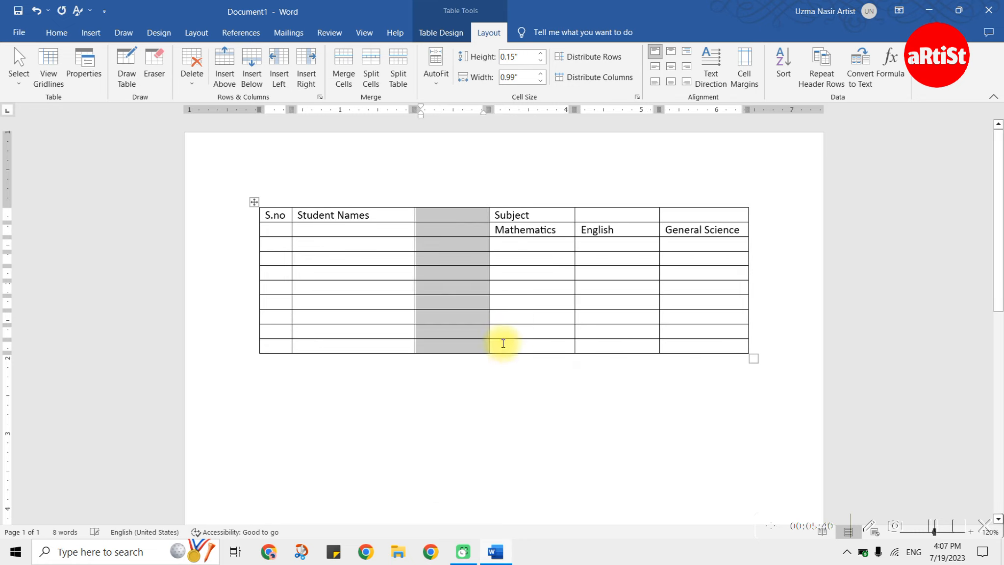
left_click(461, 311)
key("ctrl+z")
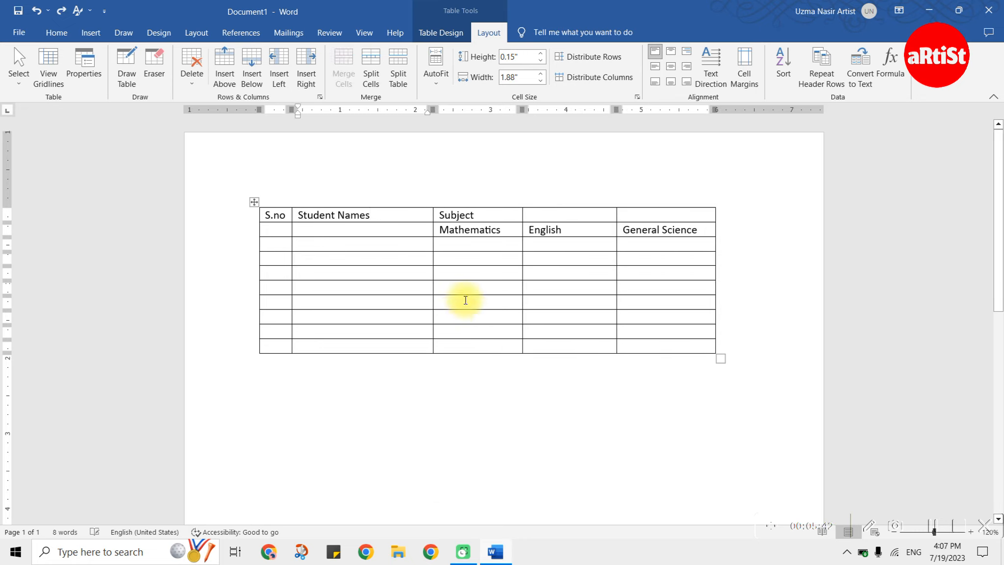
Step: Insert a column between Student Names and Subject and enter the heading Total Marks in its first cell
mouse_move(435, 208)
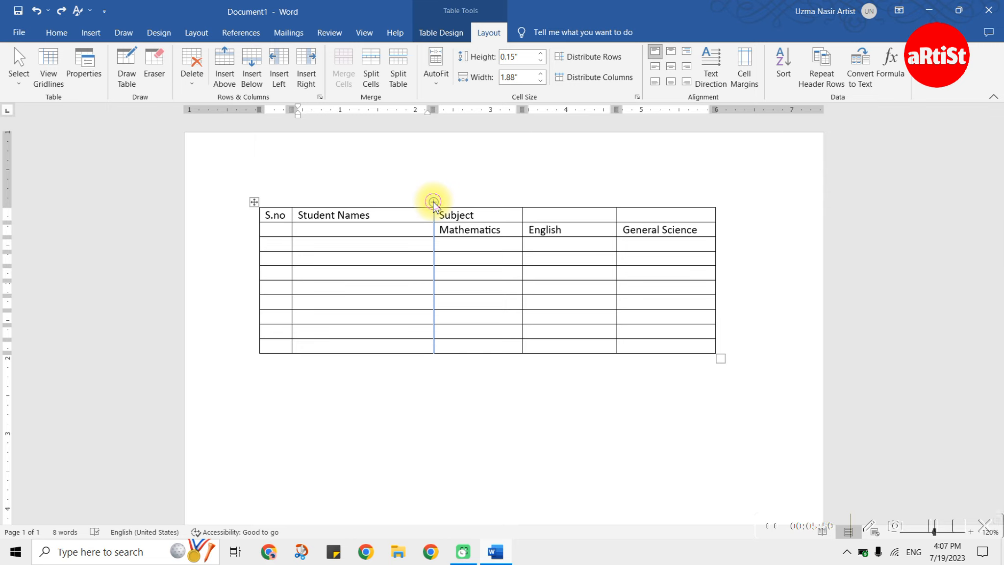
left_click(433, 201)
left_click(465, 257)
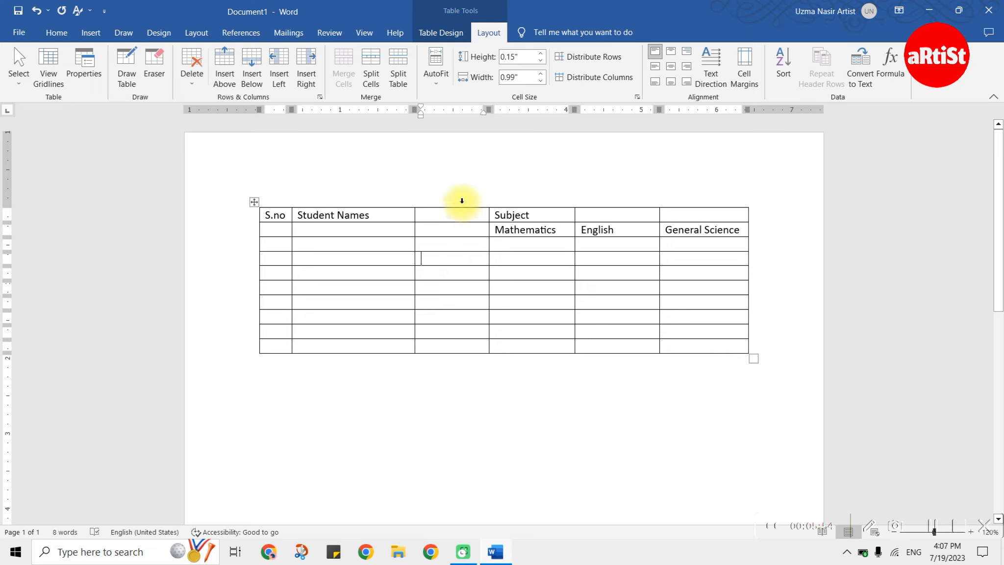
left_click(461, 215)
type("Total Marks")
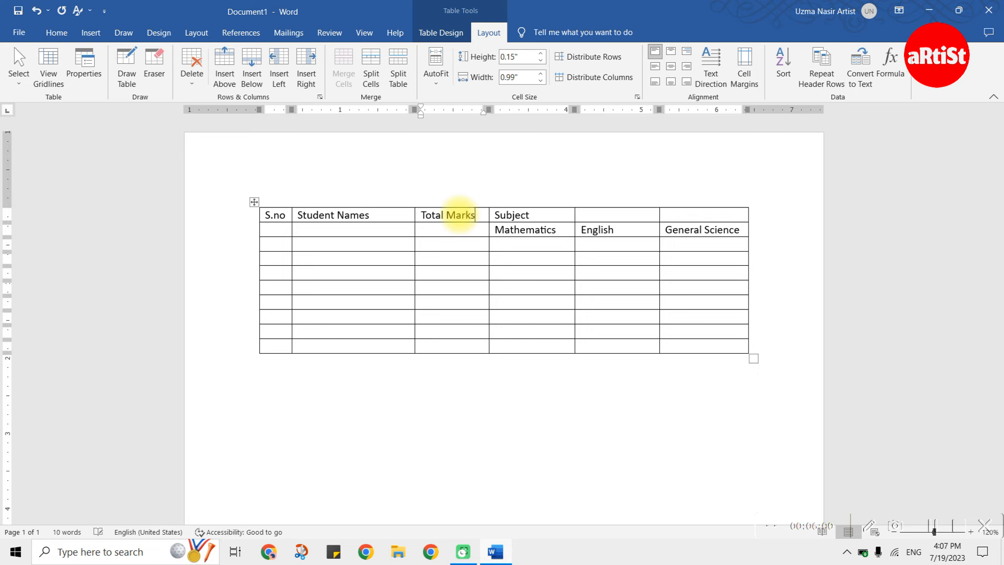
left_click(447, 260)
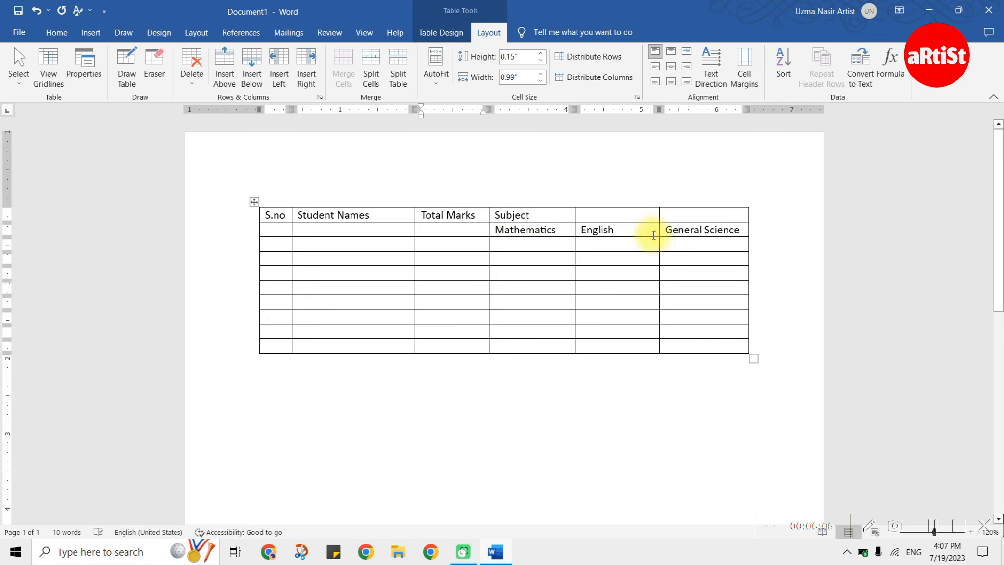
left_click(321, 225)
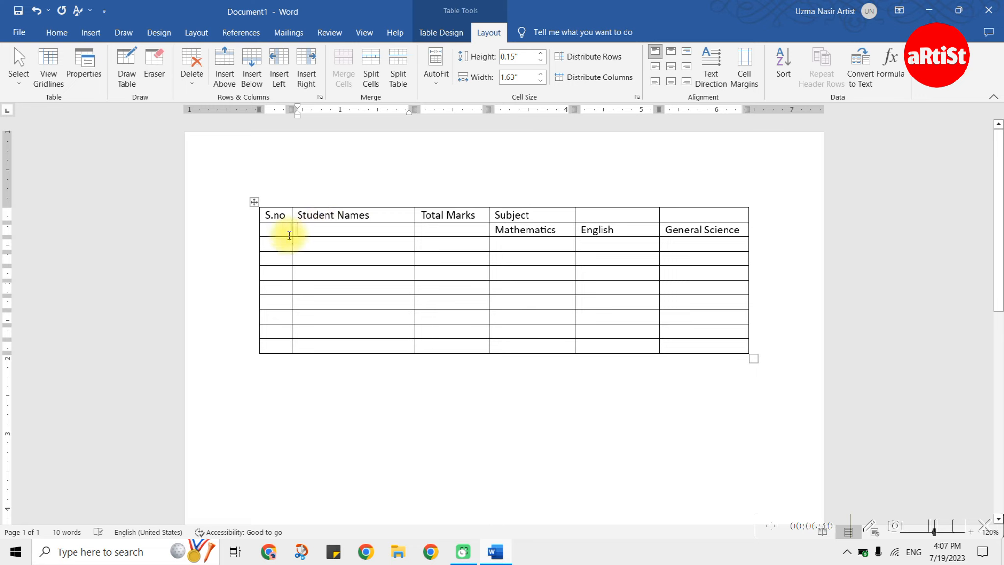
left_click_drag(280, 224, 353, 229)
left_click_drag(439, 220, 441, 226)
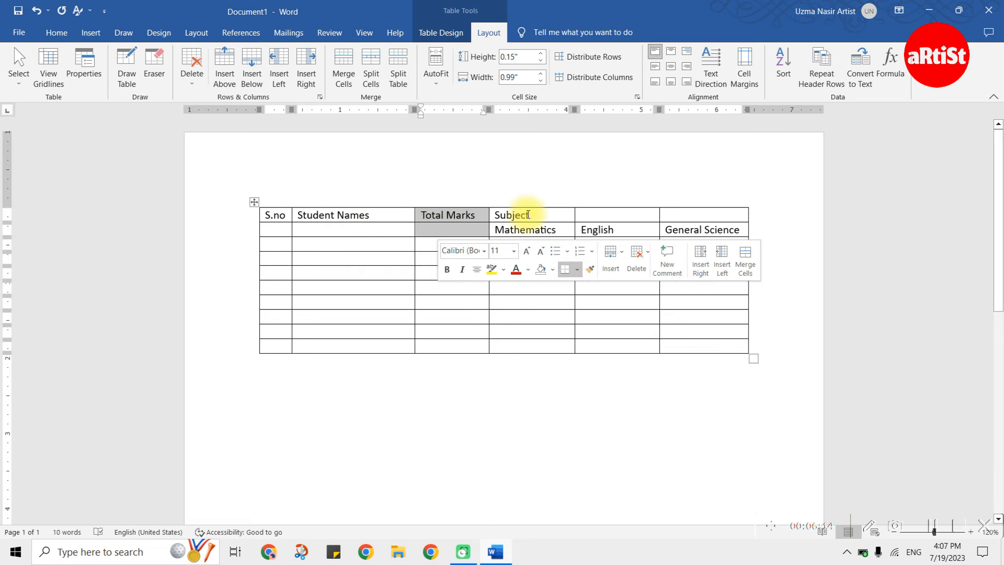
left_click_drag(500, 215, 694, 211)
left_click(387, 258)
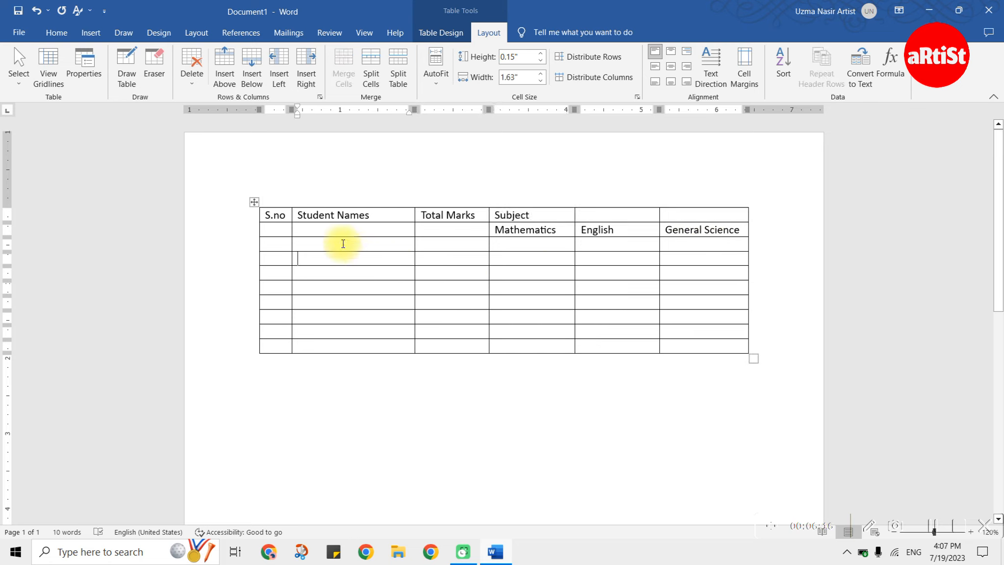
Step: Try merging the S.no heading cell with the empty cell below it
left_click_drag(283, 218, 285, 228)
left_click(283, 216)
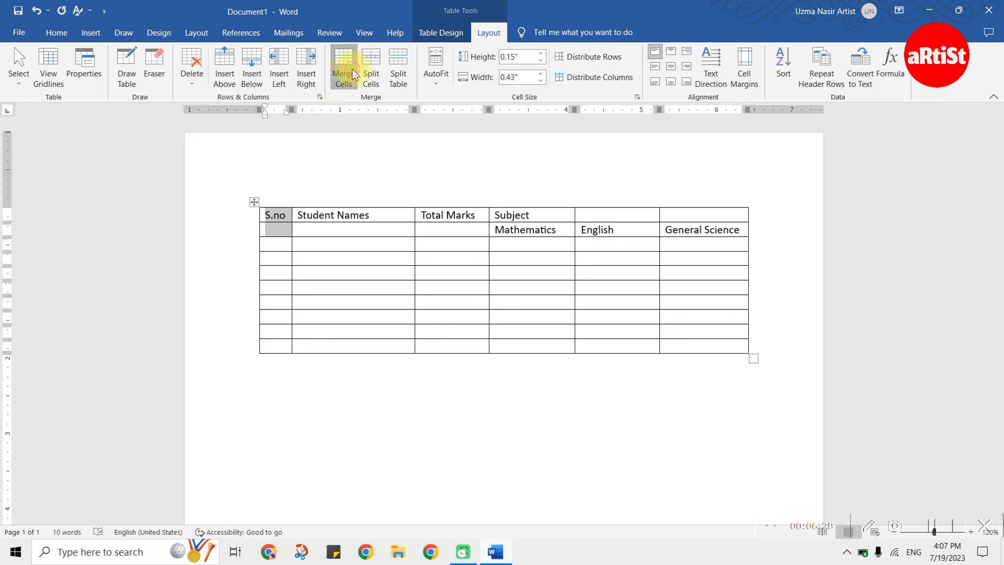
left_click(353, 74)
left_click(400, 260)
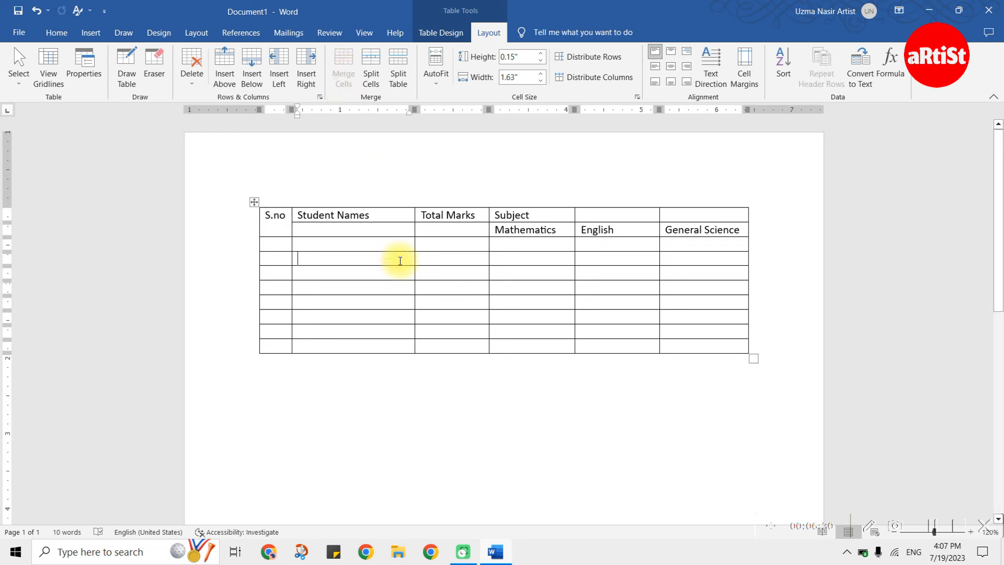
Step: Undo the S.no merge and merge that heading cell again with the empty cell beneath it
scroll(332, 213, "up", 1, "ctrl")
scroll(332, 214, "up", 7, "ctrl")
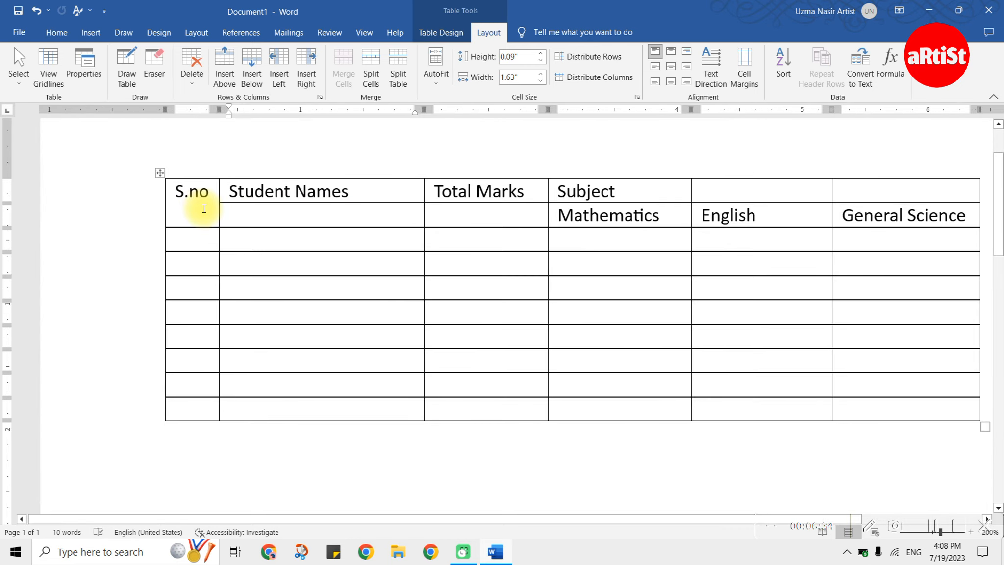
left_click_drag(204, 209, 206, 214)
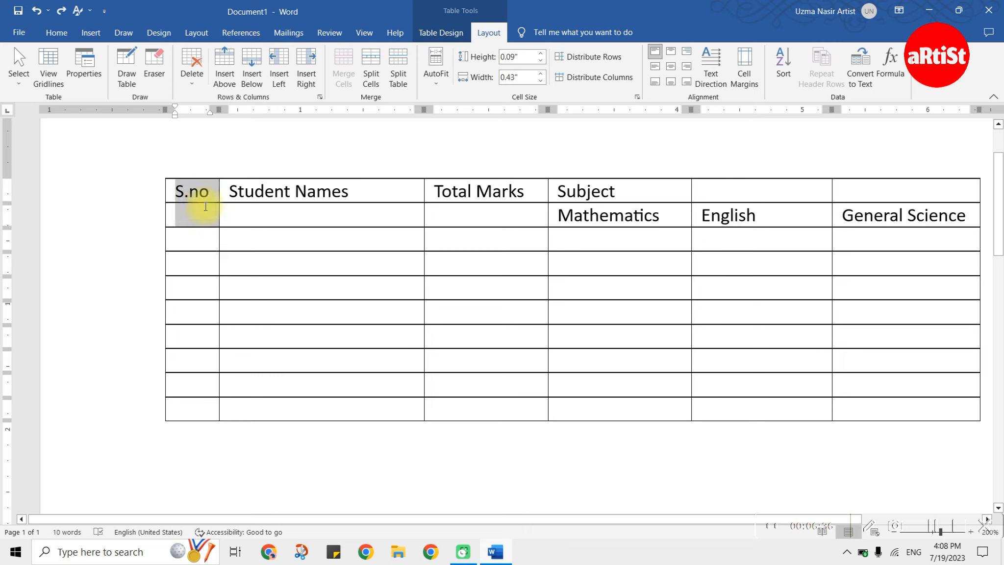
right_click(206, 216)
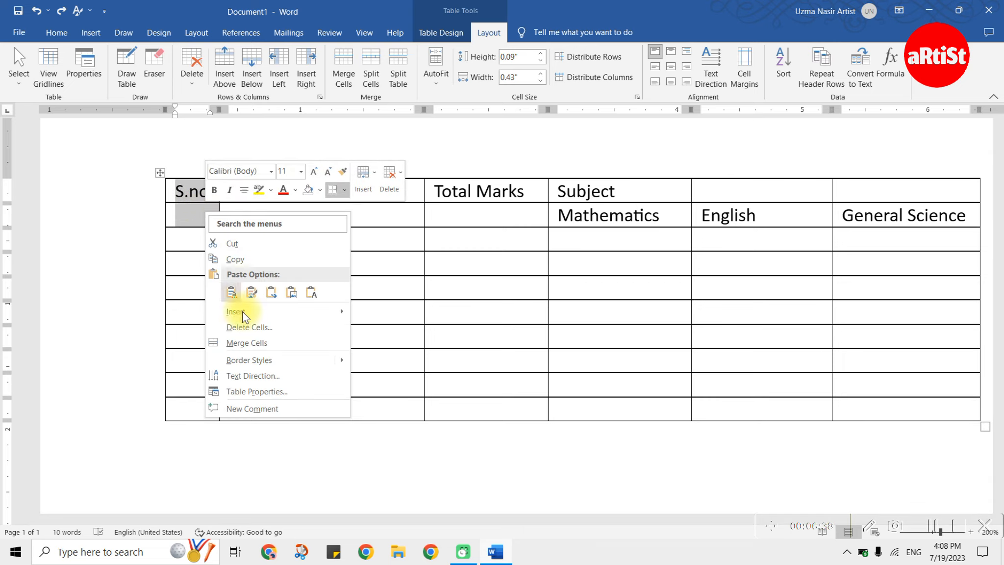
left_click(243, 344)
left_click(251, 339)
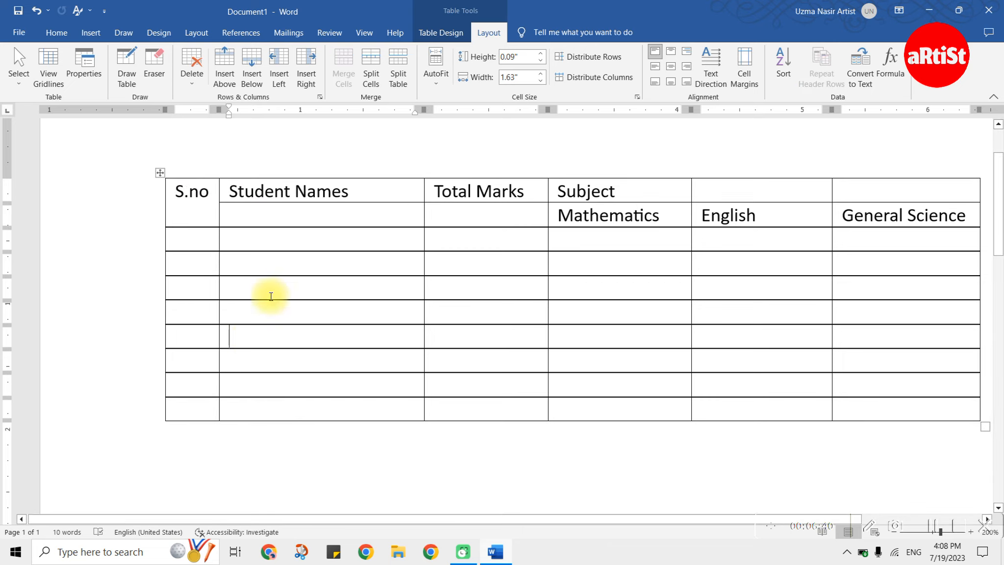
Step: Merge the Student Names heading cell and the Total Marks heading cell each with the empty cell below
left_click_drag(294, 189, 296, 210)
right_click(299, 209)
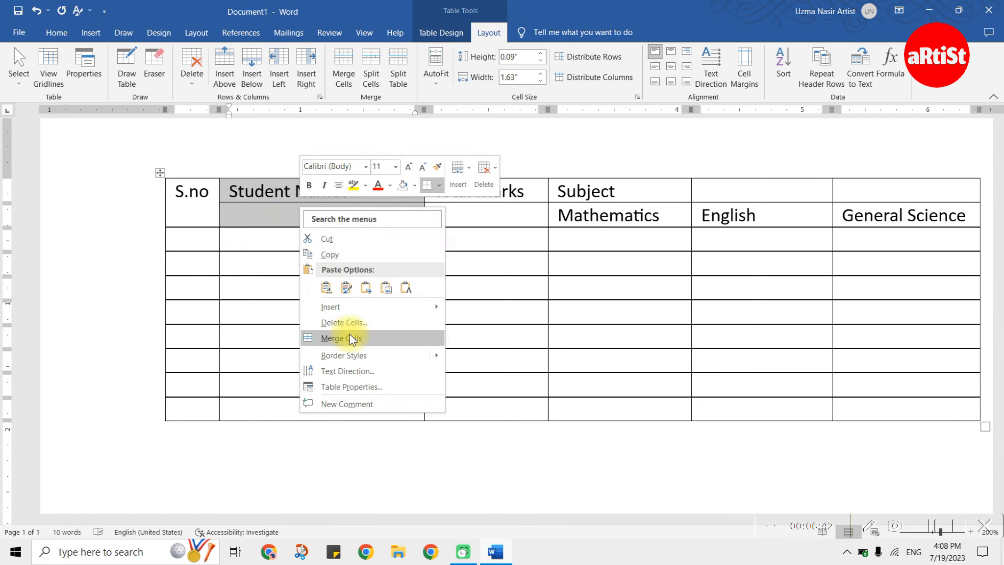
left_click(323, 338)
left_click_drag(459, 197, 463, 216)
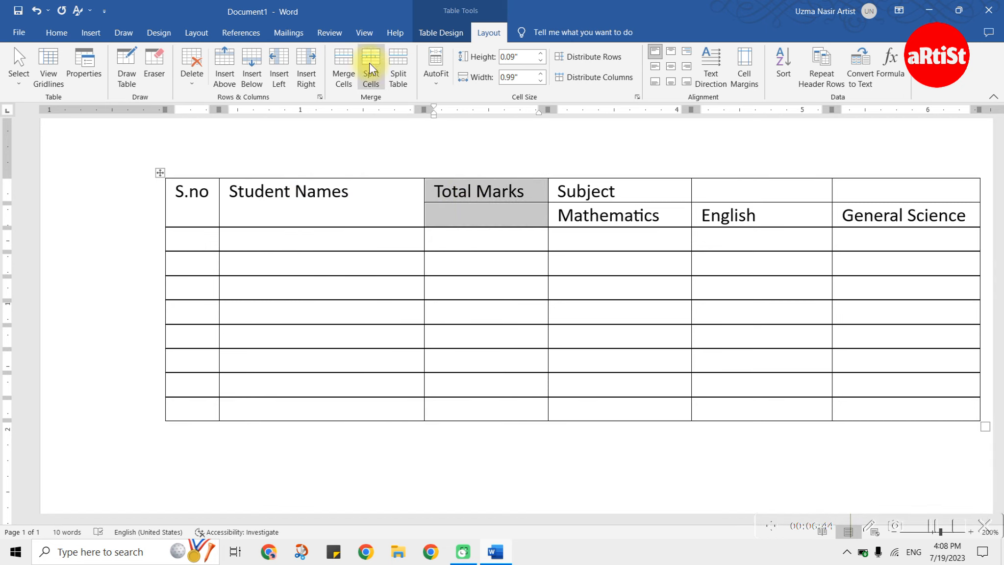
left_click(345, 69)
Step: Merge the Subject cell with the two empty cells beside it in the first row
left_click_drag(567, 193, 890, 197)
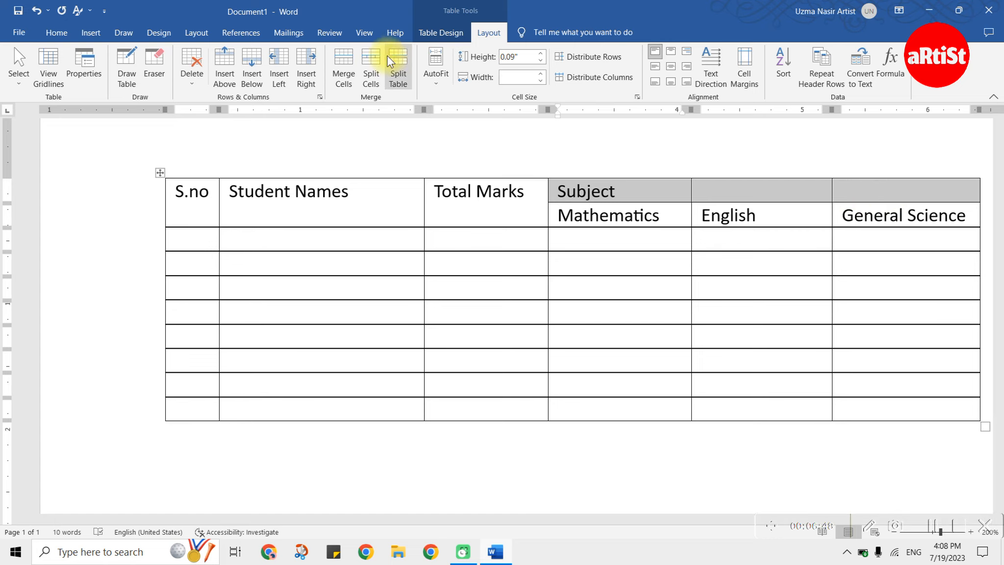
left_click(343, 69)
left_click(644, 271)
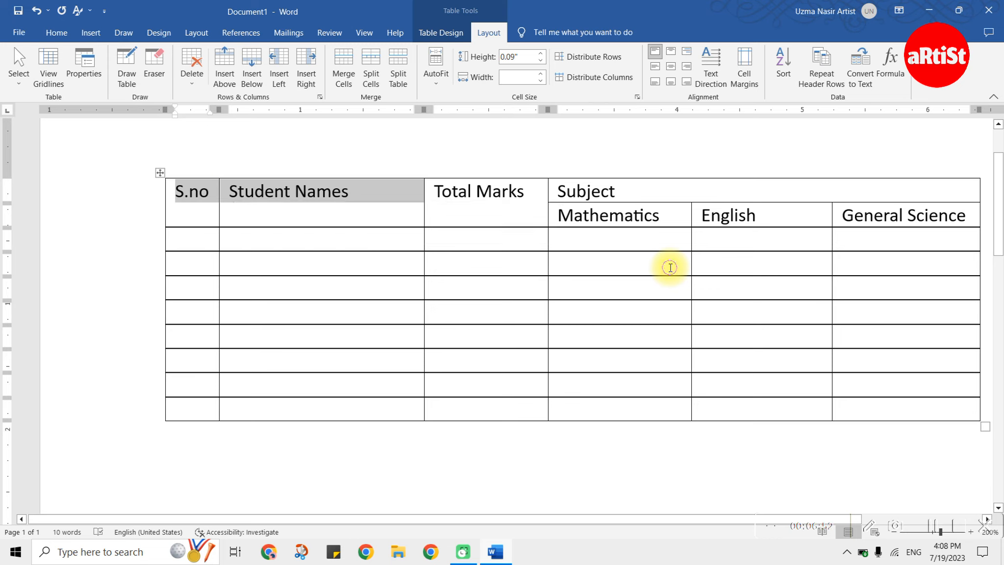
Step: Center the Subject heading horizontally in its merged cell above the three subject names
left_click(670, 267)
left_click(193, 201)
left_click(298, 199)
left_click(265, 195)
left_click(49, 31)
left_click(315, 83)
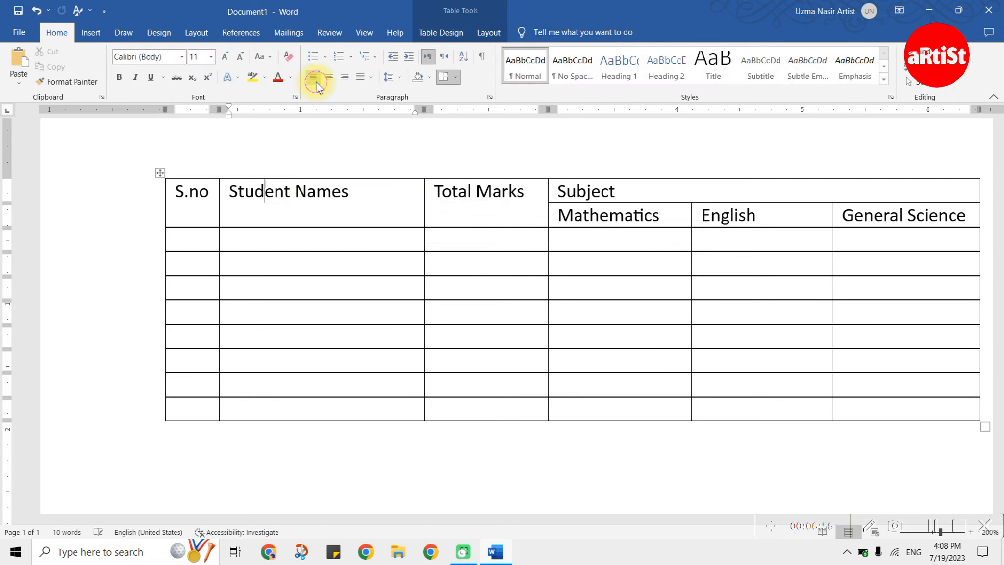
left_click(596, 193)
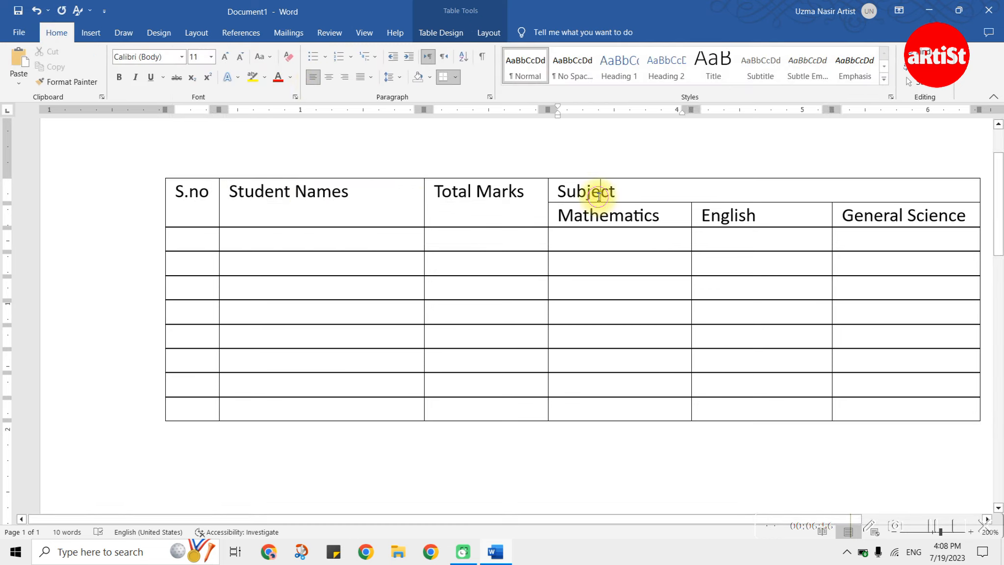
left_click(328, 79)
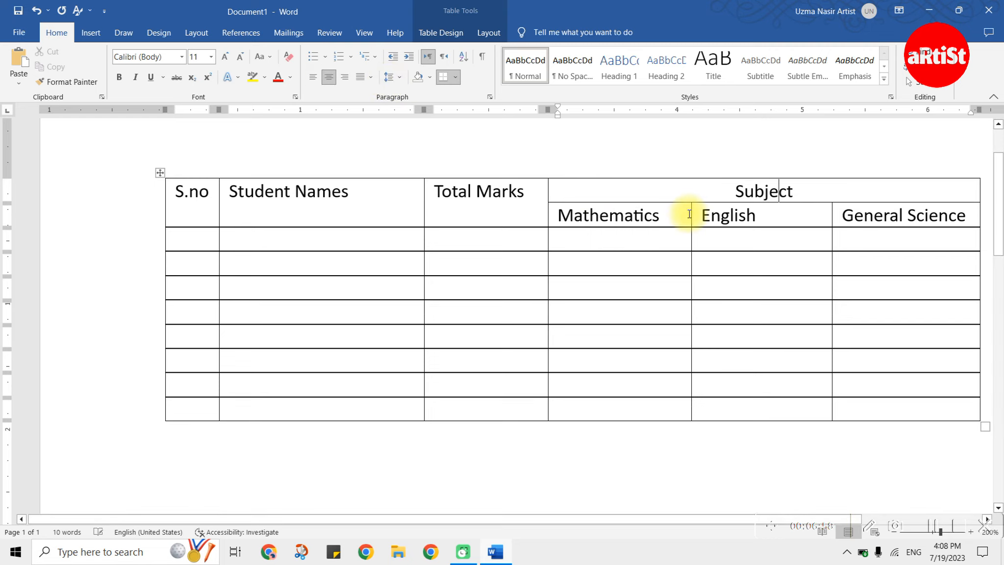
left_click(457, 219)
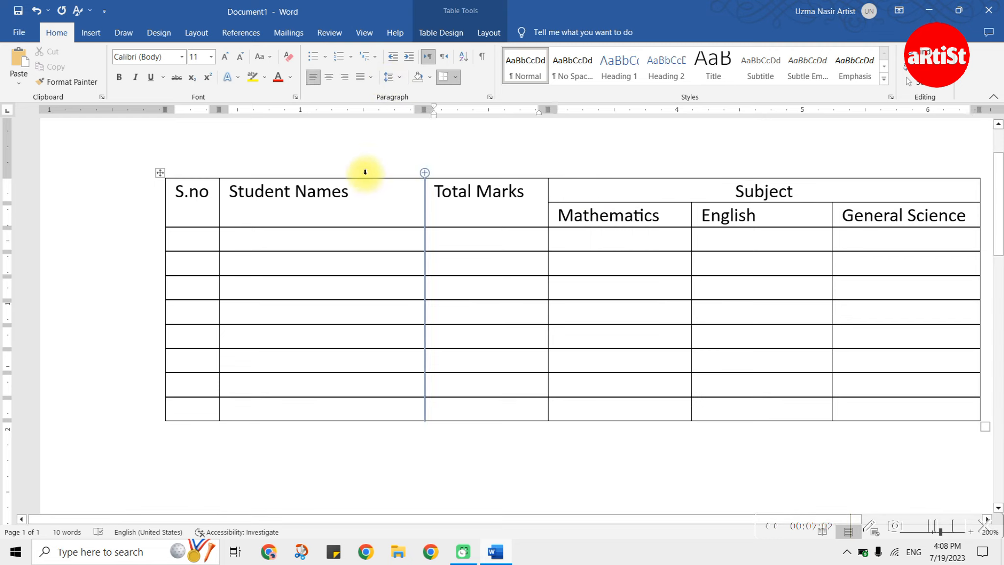
Step: Set the vertical alignment of all cells in the two heading rows to Center through Table Properties
left_click(245, 194)
left_click_drag(196, 209, 273, 193)
left_click(273, 193)
left_click_drag(192, 206, 883, 223)
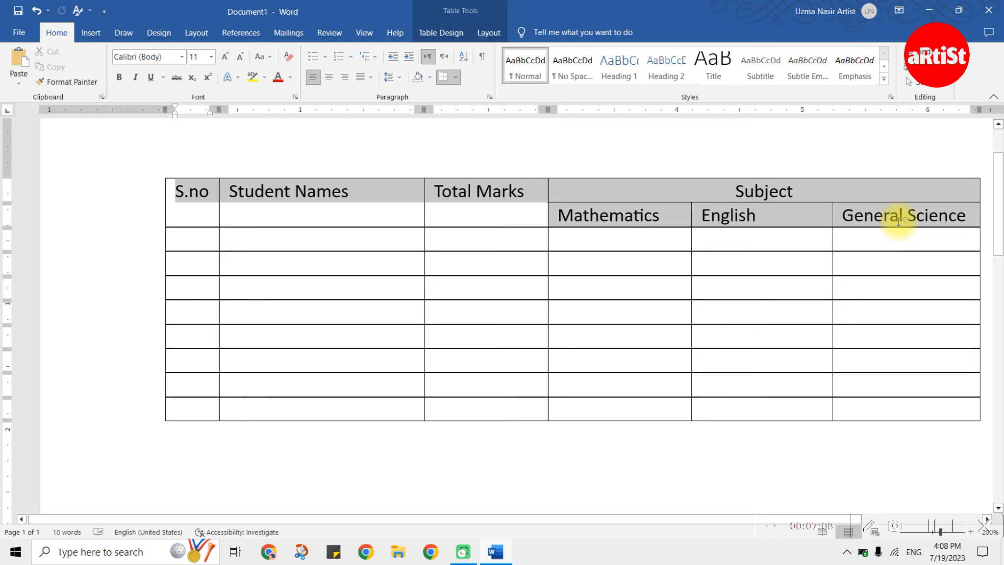
right_click(899, 221)
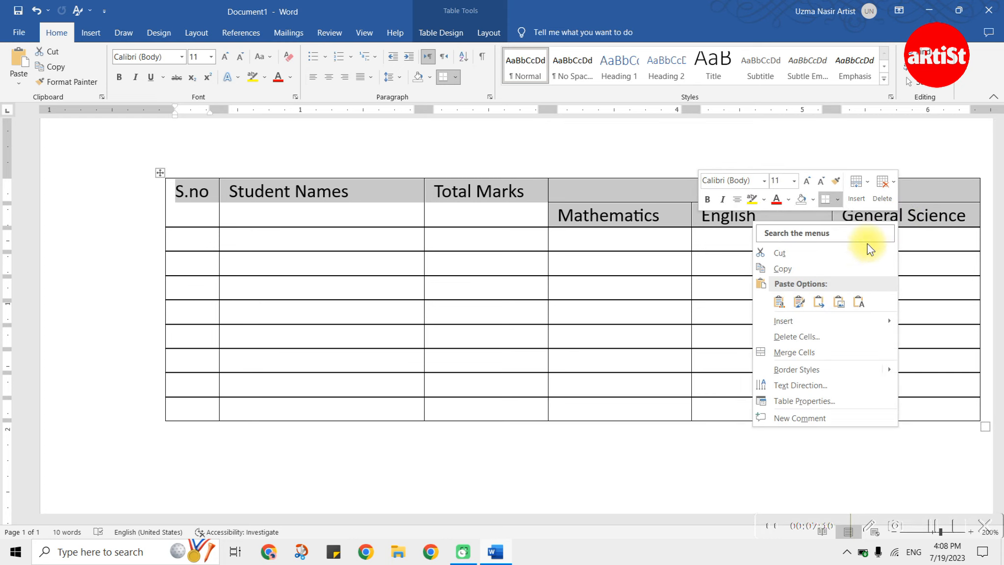
left_click(808, 400)
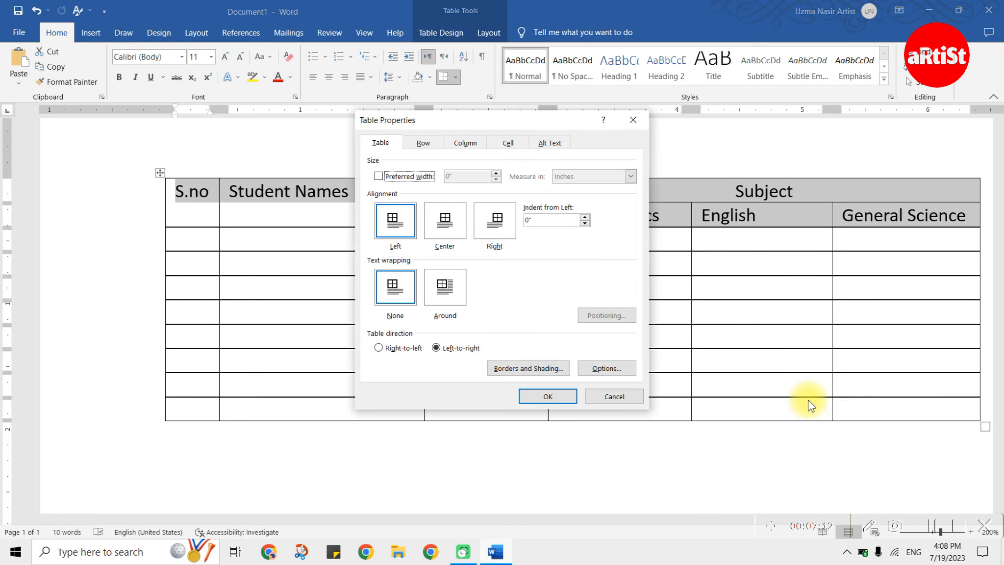
left_click(521, 145)
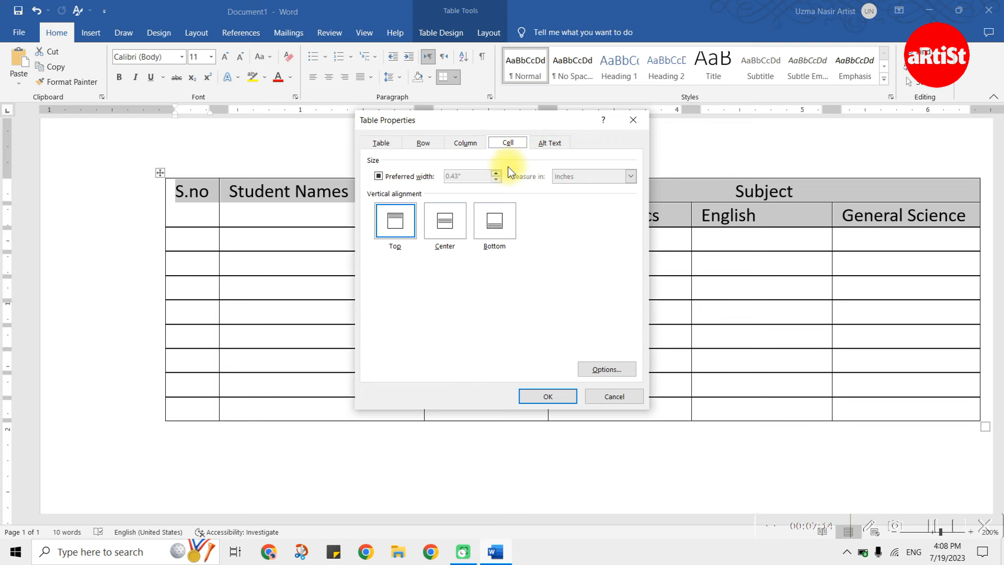
left_click(444, 219)
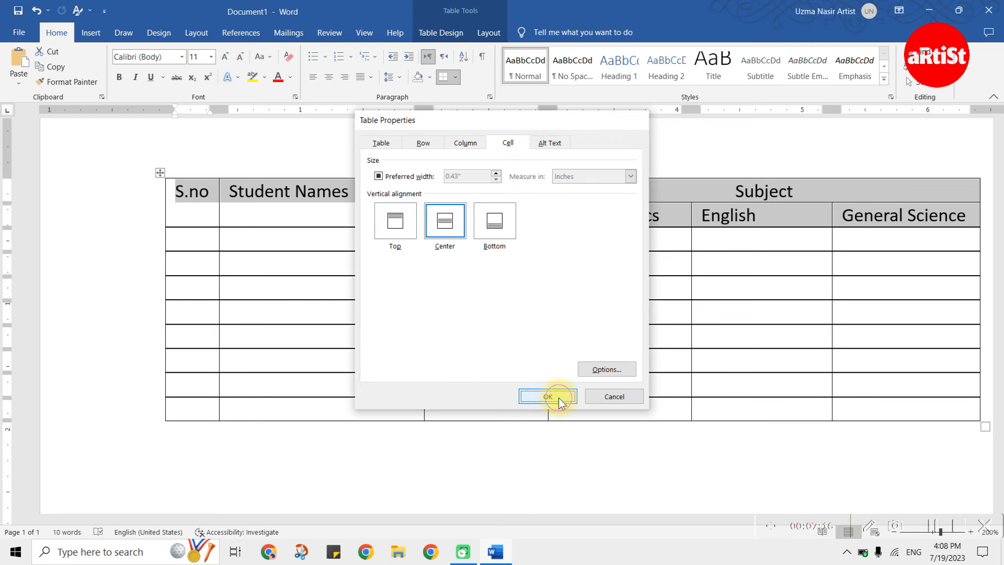
left_click(549, 394)
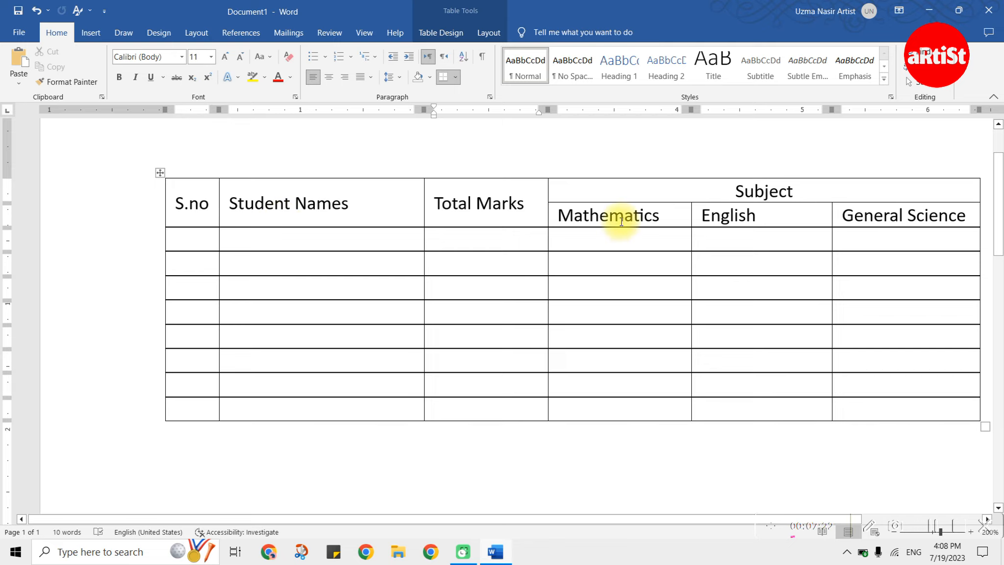
Step: Move the whole table down the page, leaving blank lines above it for a title
scroll(621, 222, "down", 1)
scroll(621, 222, "down", 3)
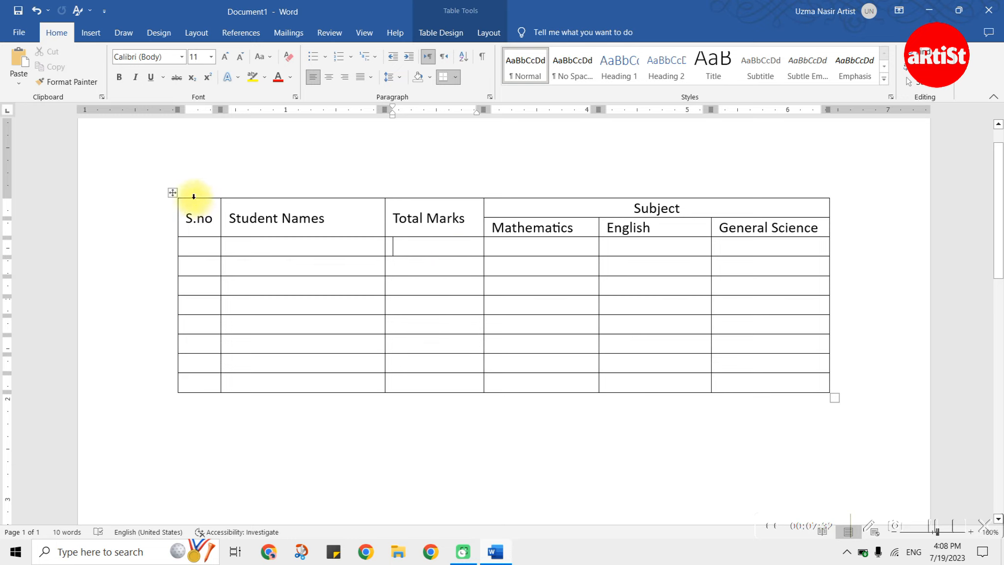
scroll(427, 208, "up", 1)
left_click(419, 209)
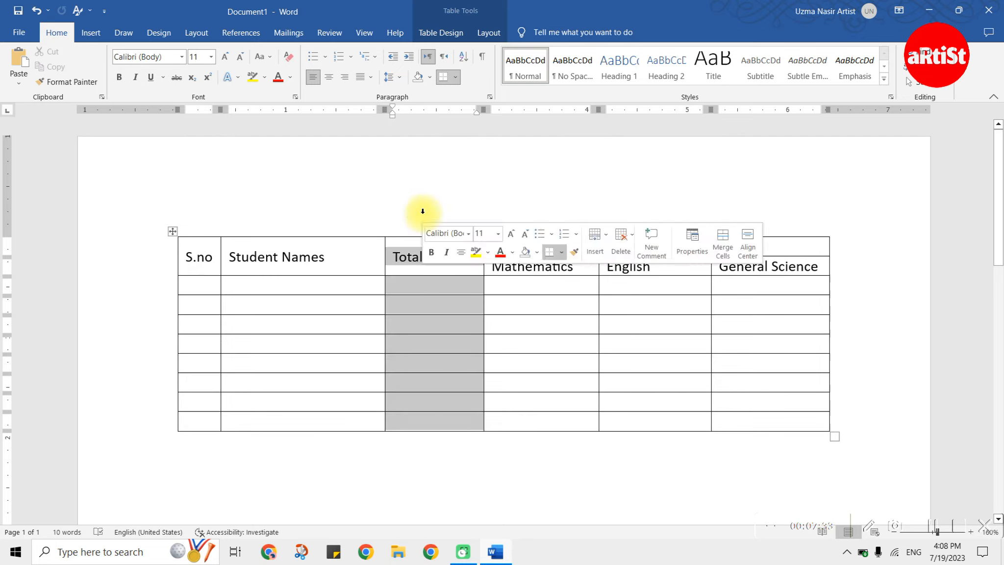
left_click(173, 231)
key("BackSpace")
key("ctrl+v")
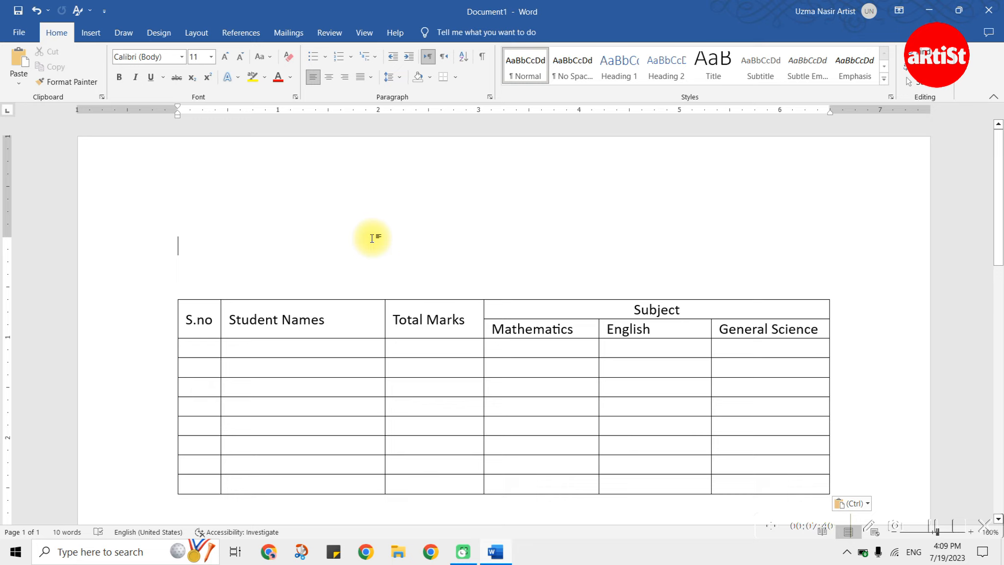
Step: Enter the title STUDENT MARKS SHEET above the table and center it
type("STUDENT MARKS SHEET")
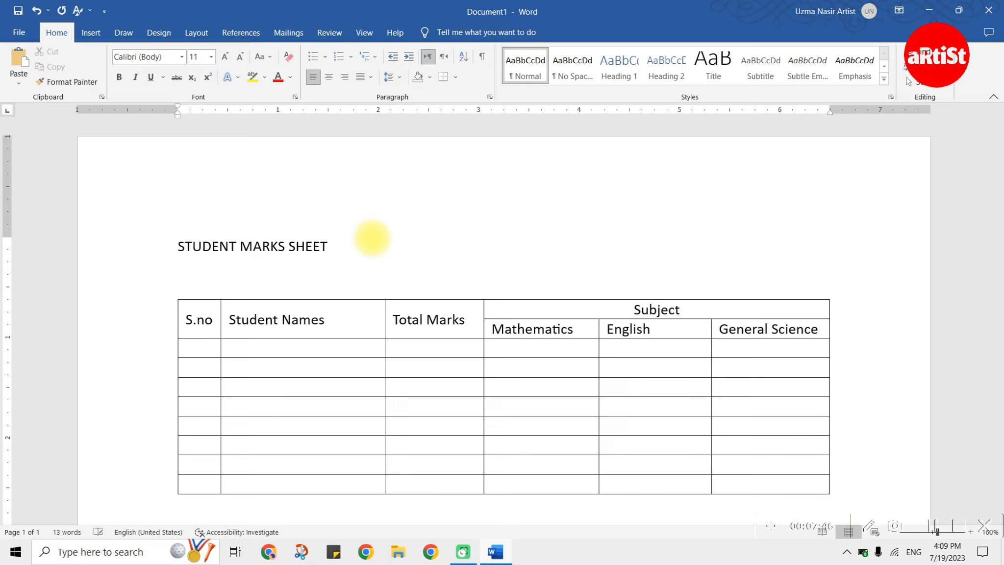
triple_click(313, 241)
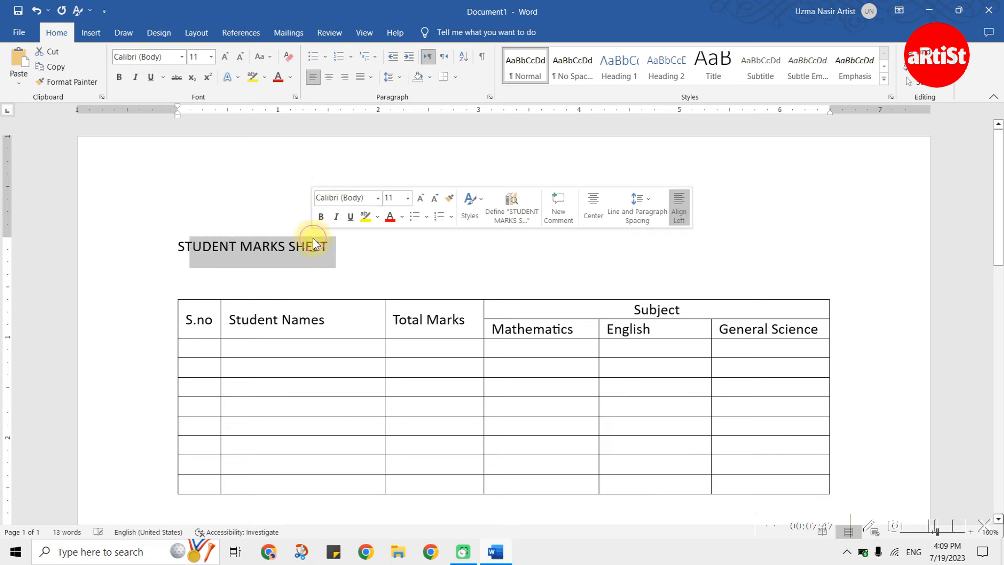
left_click(331, 84)
Step: Change the font of the entire document, title and table, to Times New Roman
key("ctrl+a")
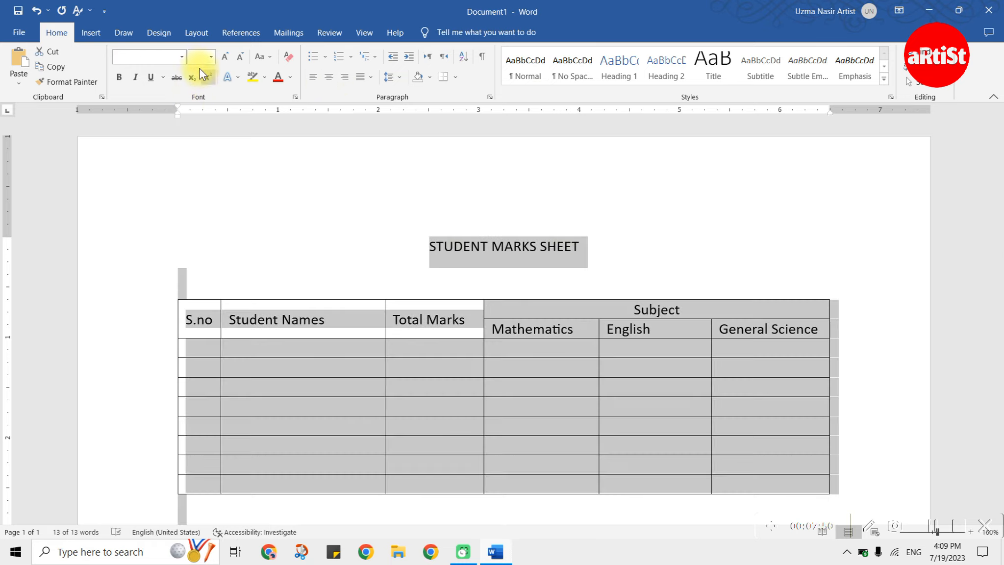
left_click(182, 57)
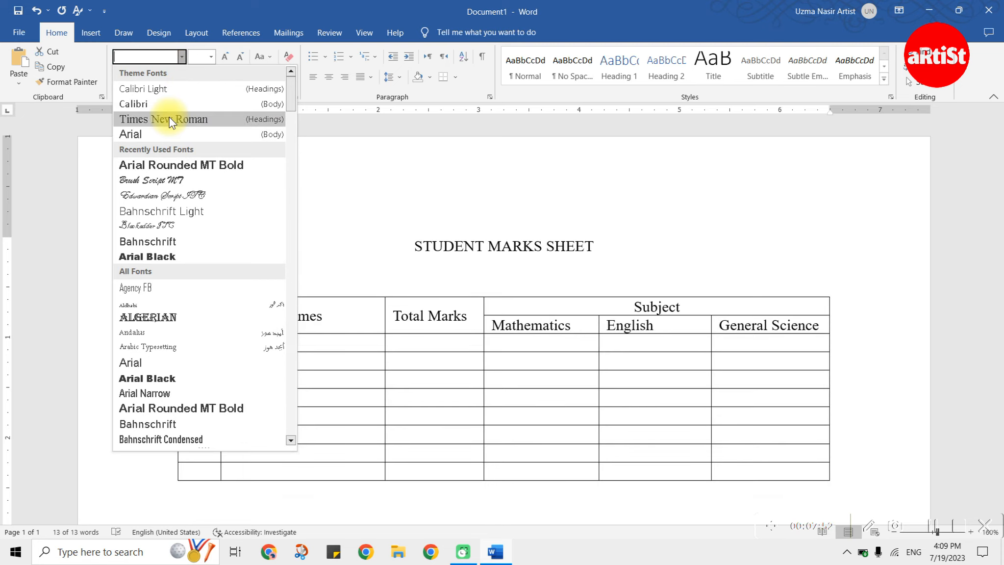
left_click(170, 119)
Step: Make the STUDENT MARKS SHEET title bold and increase its font size to 18
triple_click(500, 242)
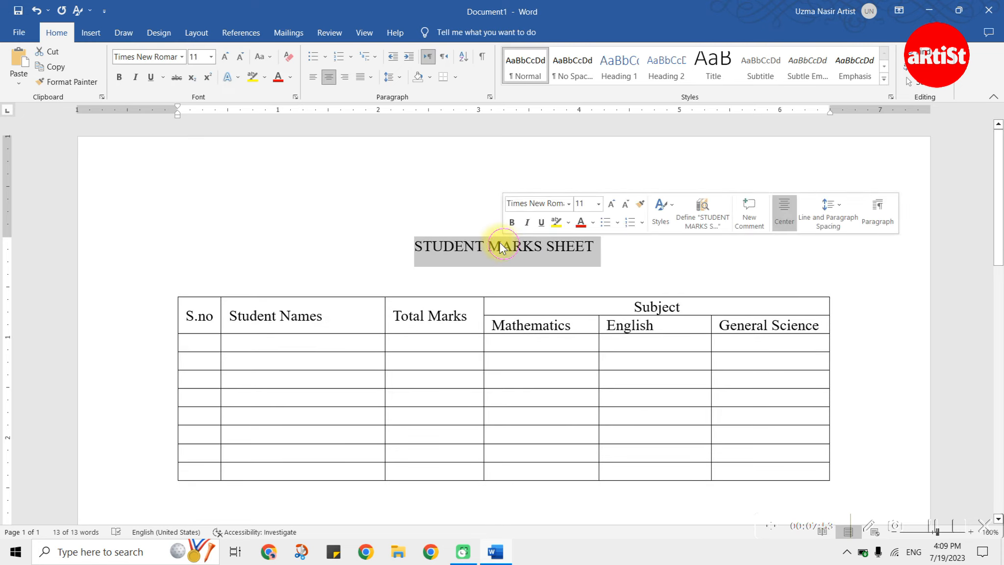
left_click(120, 78)
left_click(225, 57)
left_click(225, 58)
left_click(224, 58)
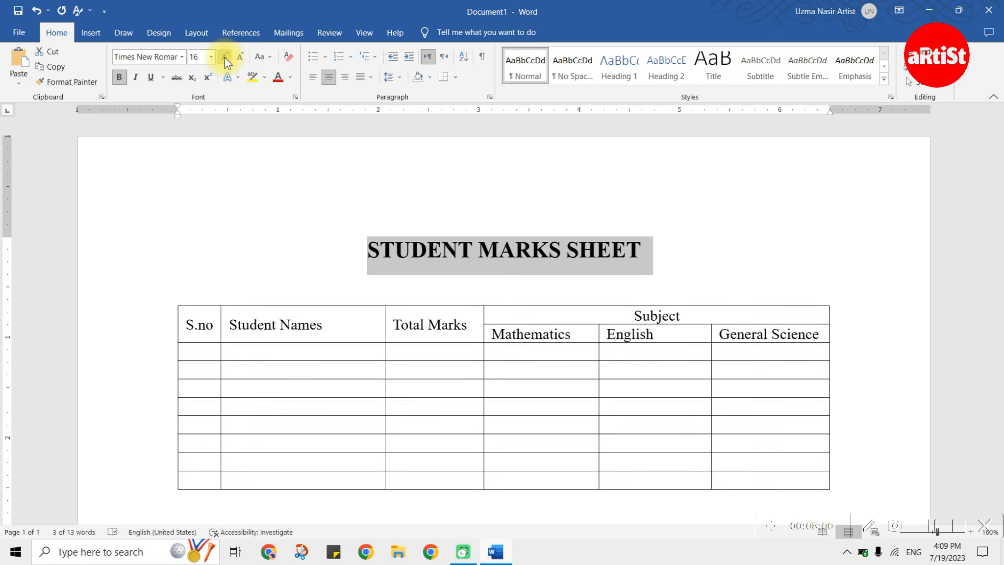
left_click(224, 57)
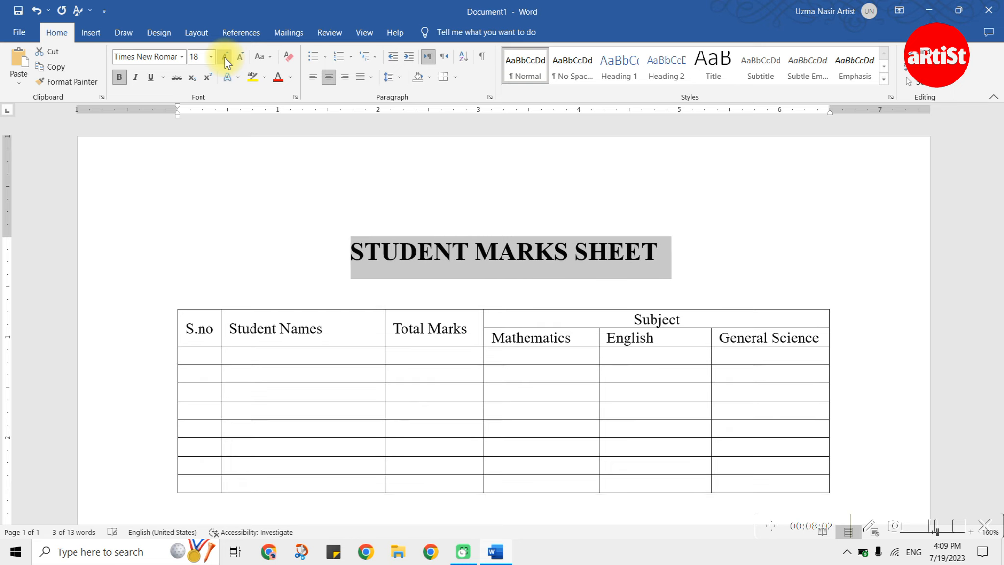
Step: Underline the entire STUDENT MARKS SHEET title and deselect it
left_click(426, 251)
double_click(430, 258)
left_click(430, 258)
left_click(151, 77)
left_click(408, 210)
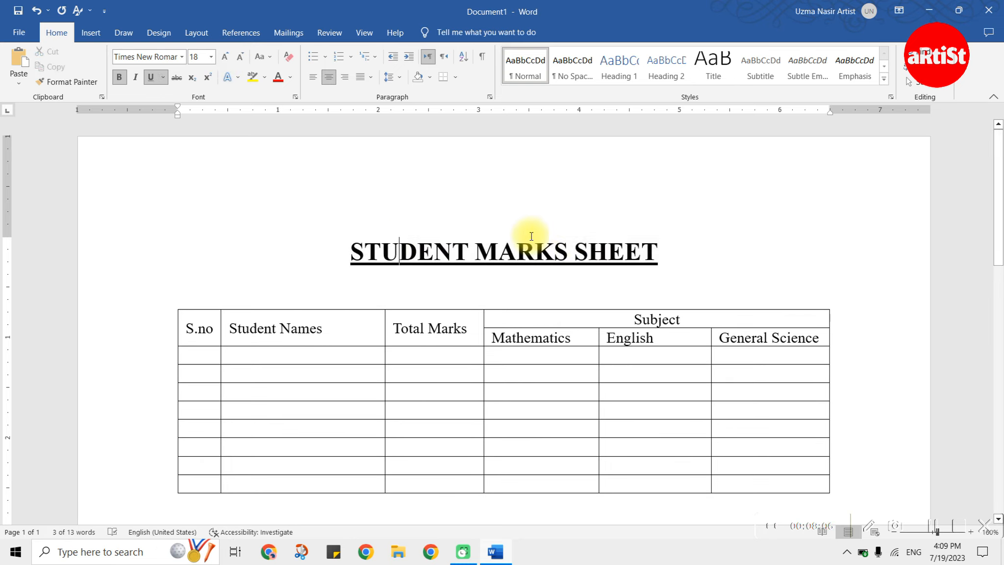
scroll(593, 242, "down", 4)
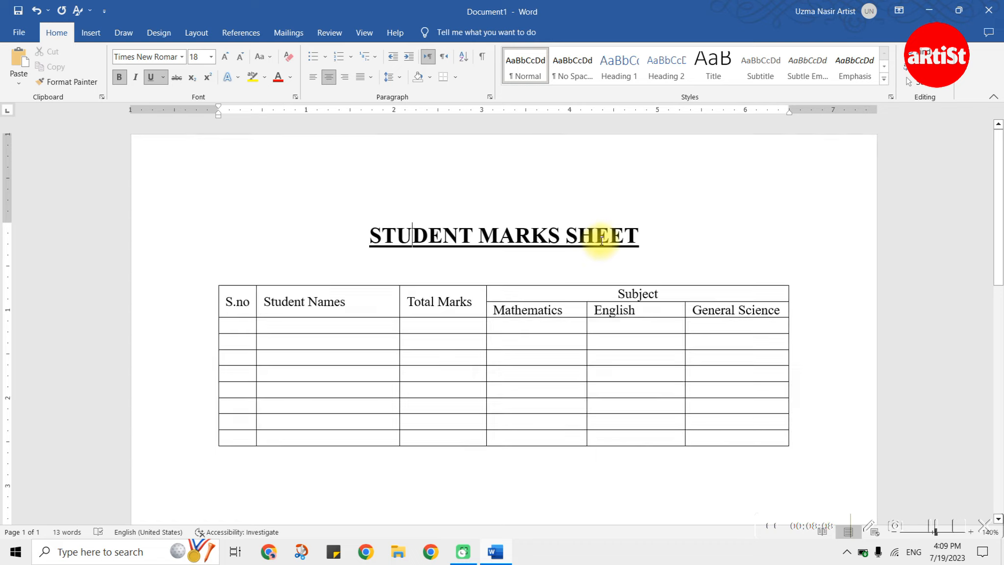
scroll(601, 240, "down", 2)
scroll(601, 241, "up", 8)
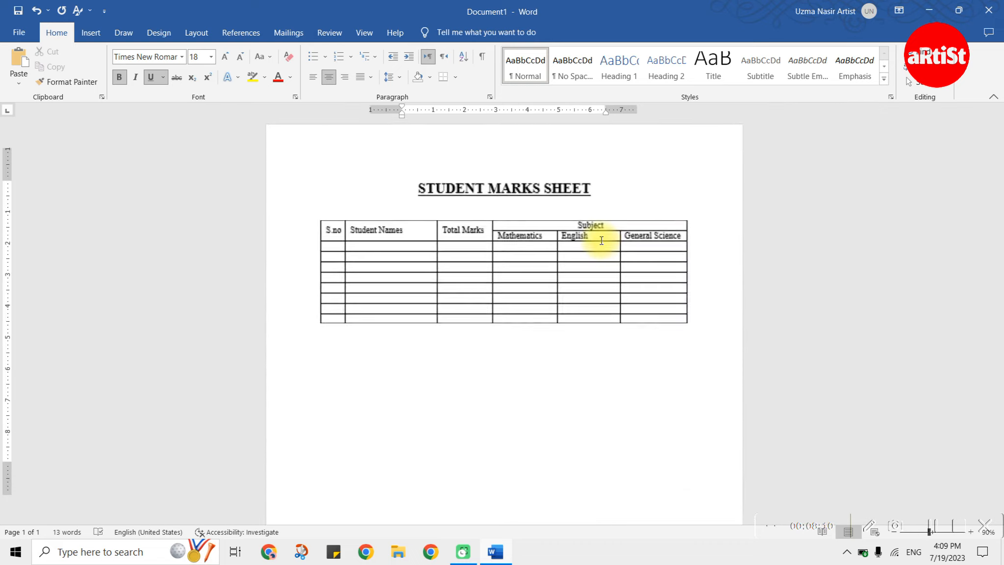
scroll(601, 240, "up", 3)
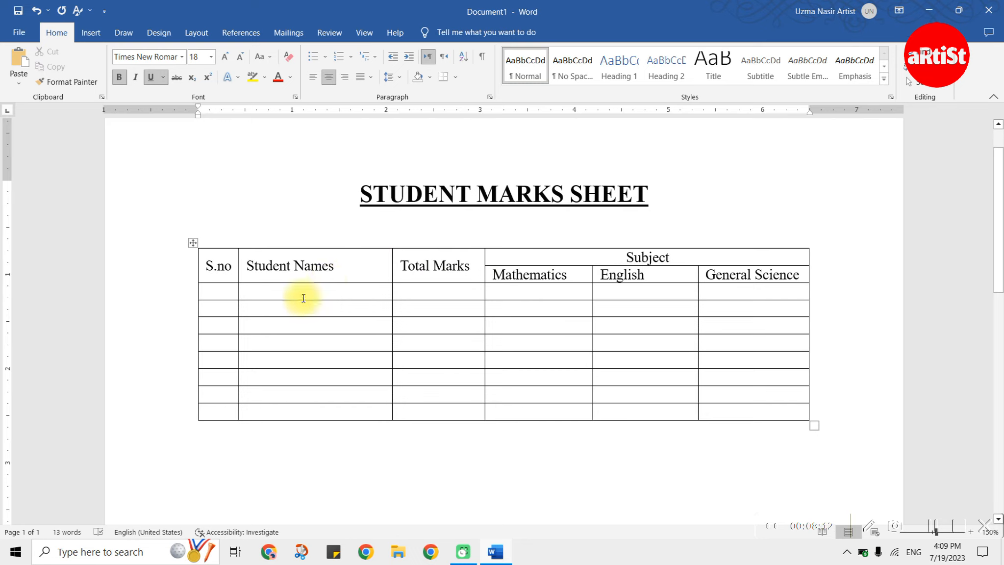
left_click(235, 412)
left_click(233, 288)
type("1.")
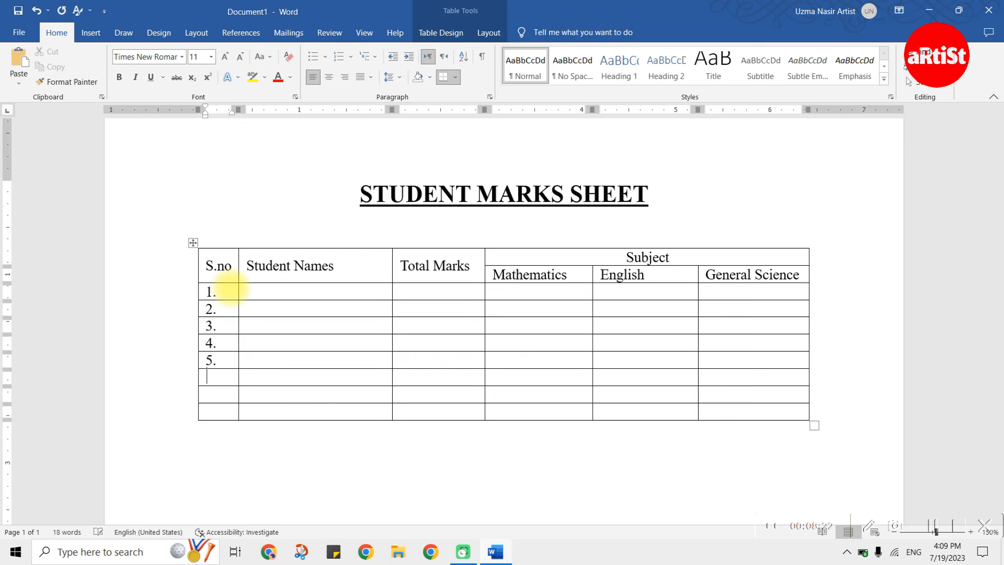
left_click_drag(230, 381, 224, 298)
key("Delete")
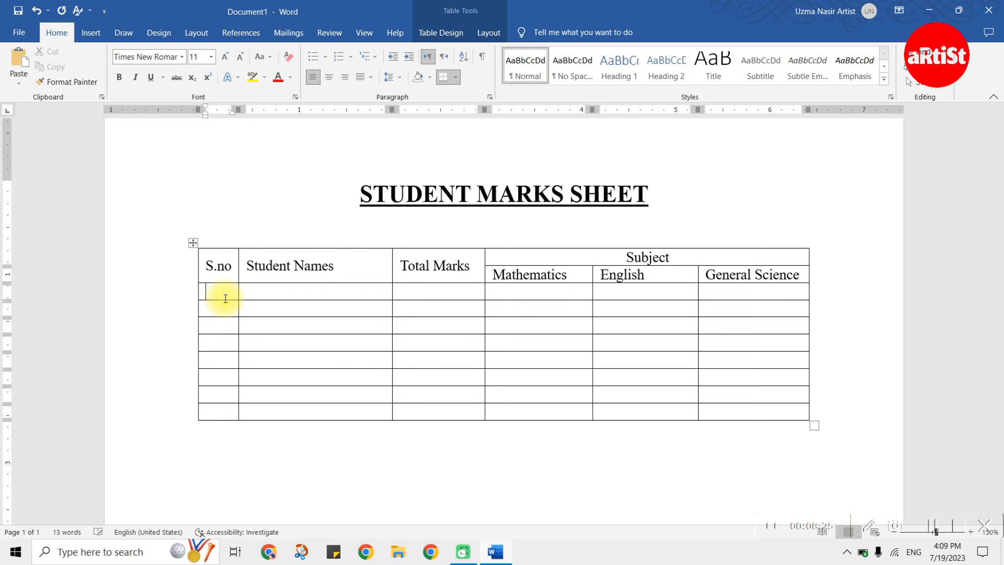
Step: Apply automatic 1., 2., 3. numbering to the eight empty cells under the S.no heading
left_click_drag(231, 294, 229, 404)
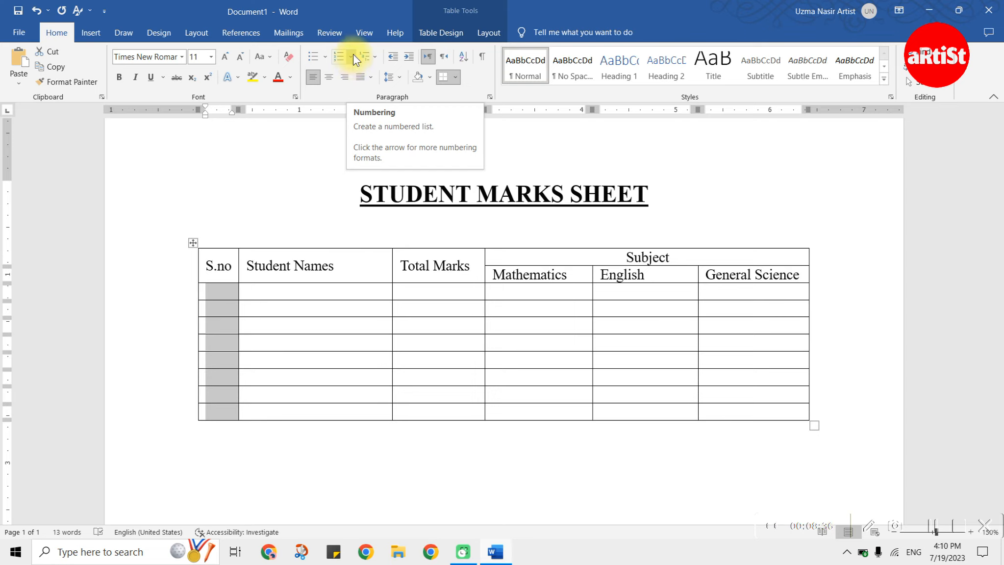
left_click(353, 55)
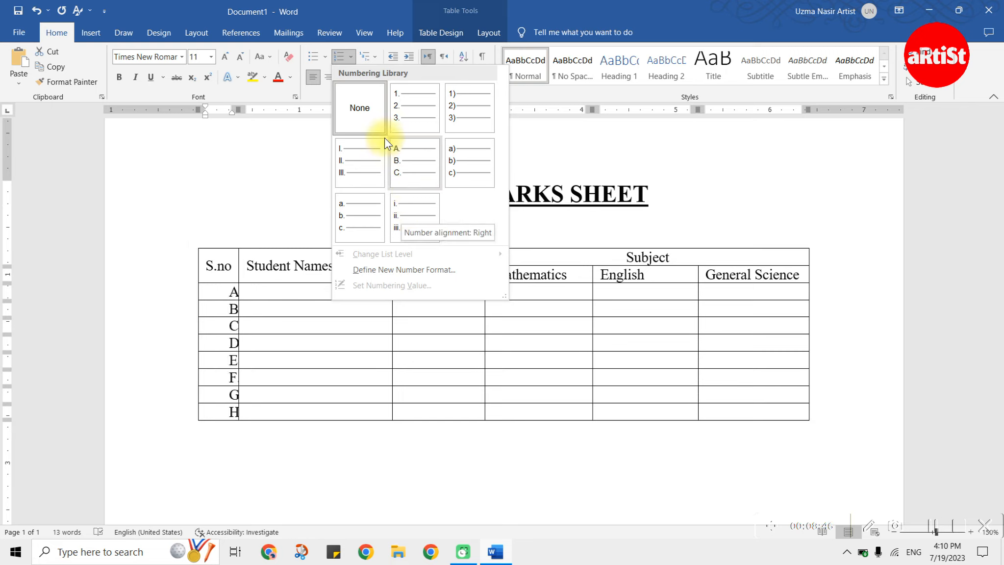
left_click(399, 114)
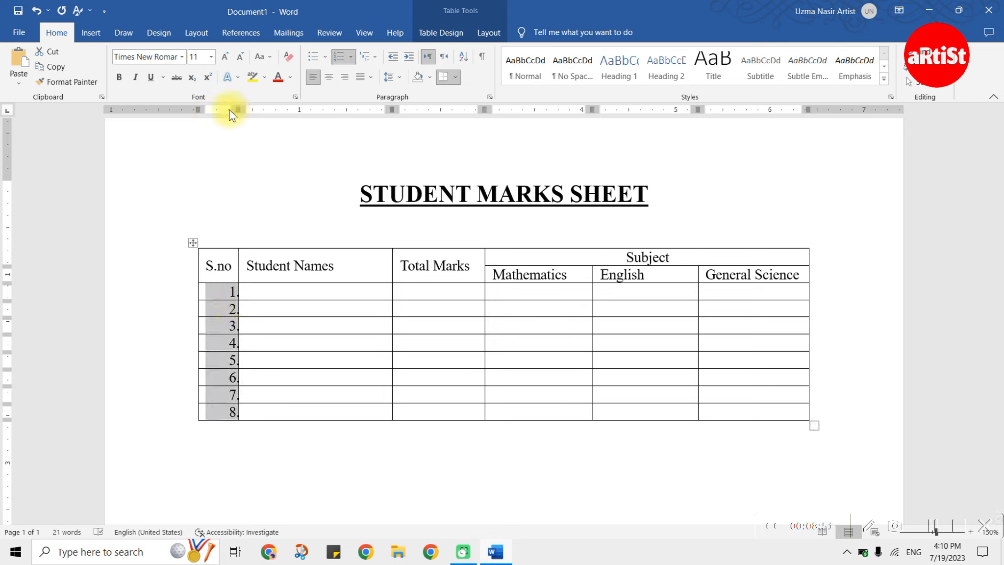
Step: Shift the automatic numbers in the S.no column left, away from the column's right border
left_click(229, 358)
left_click(230, 292)
left_click_drag(229, 293, 214, 293)
left_click(279, 302)
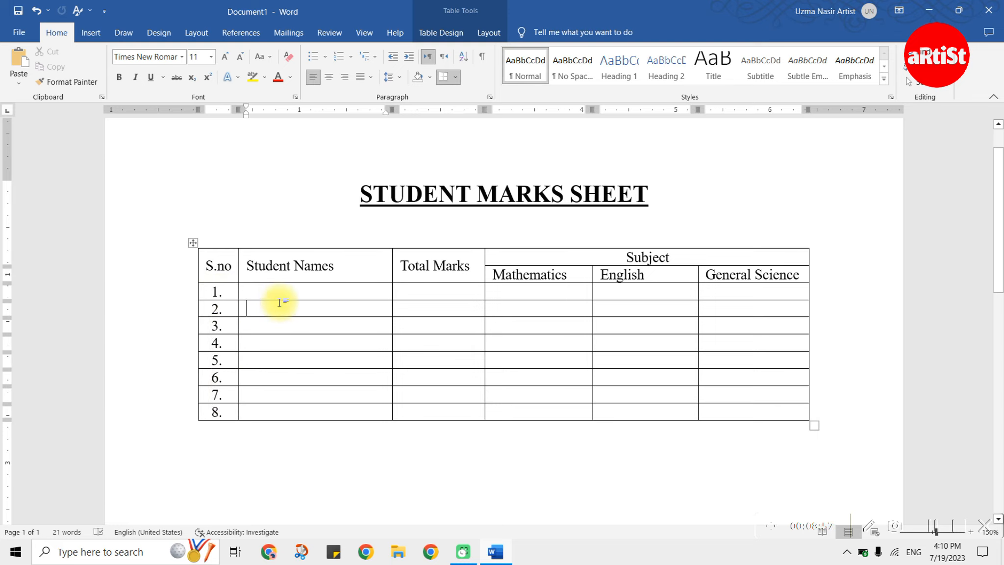
Step: Add five rows at the end of the table, extending the S.no numbering to 13
scroll(319, 323, "down", 2)
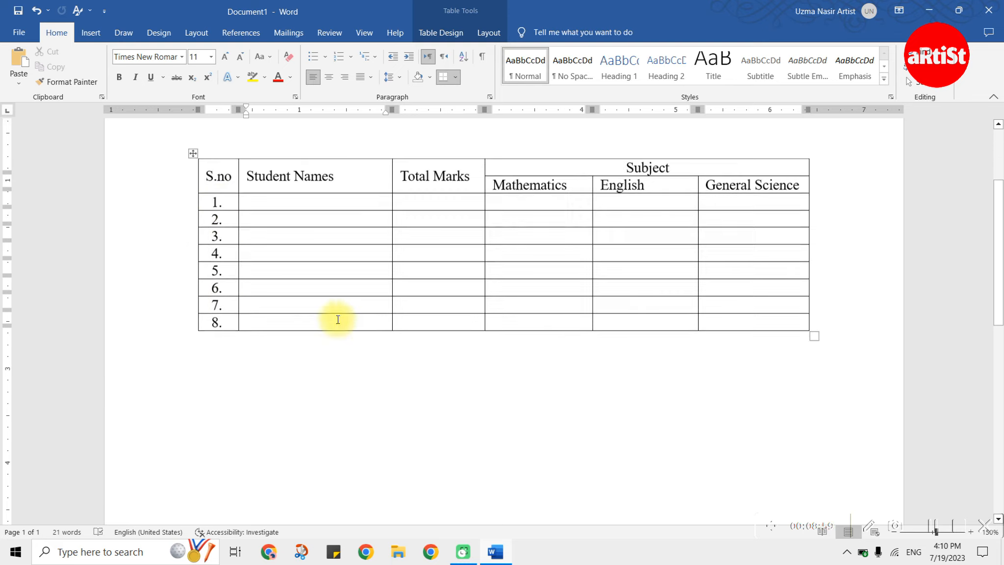
left_click(242, 322)
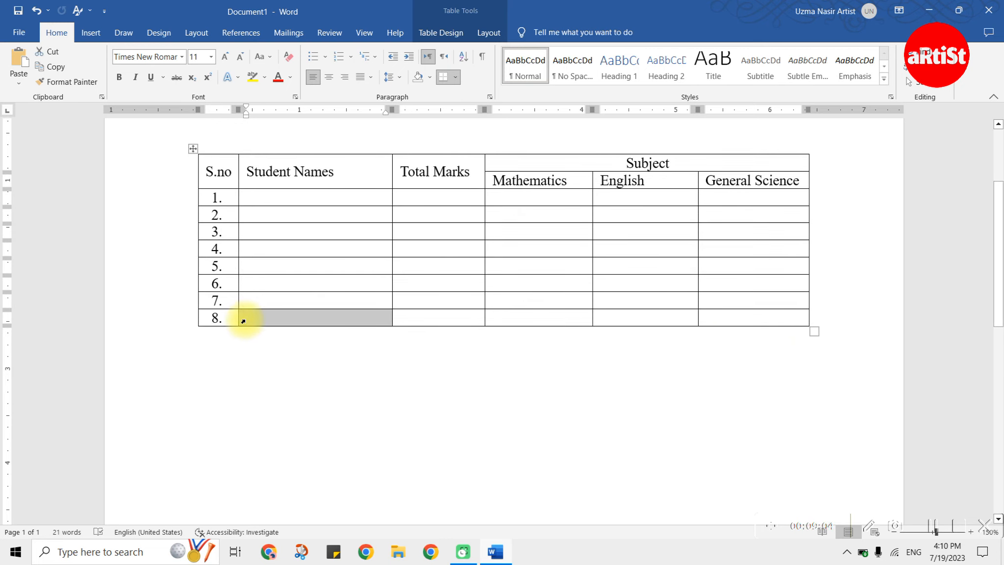
left_click(264, 316)
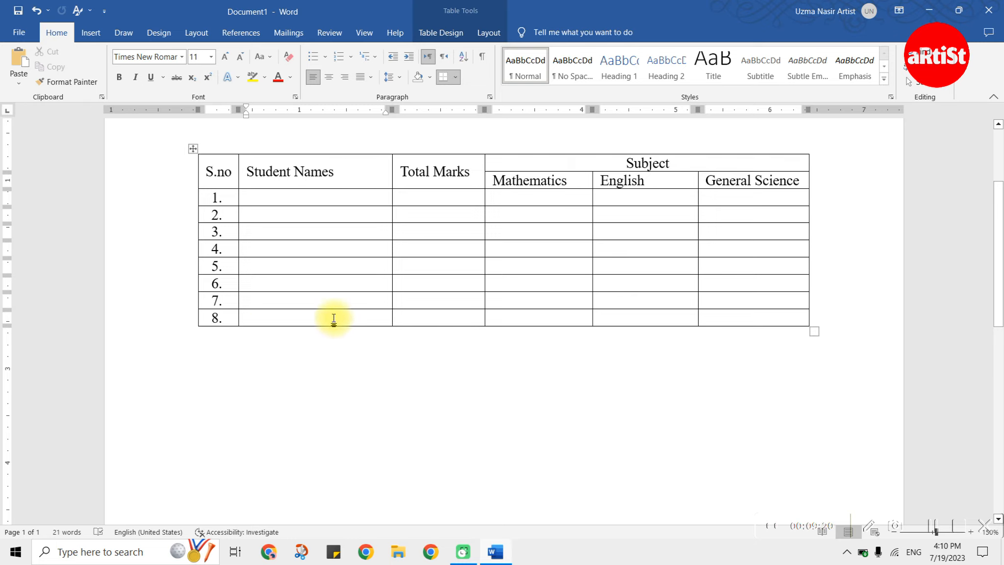
left_click(784, 317)
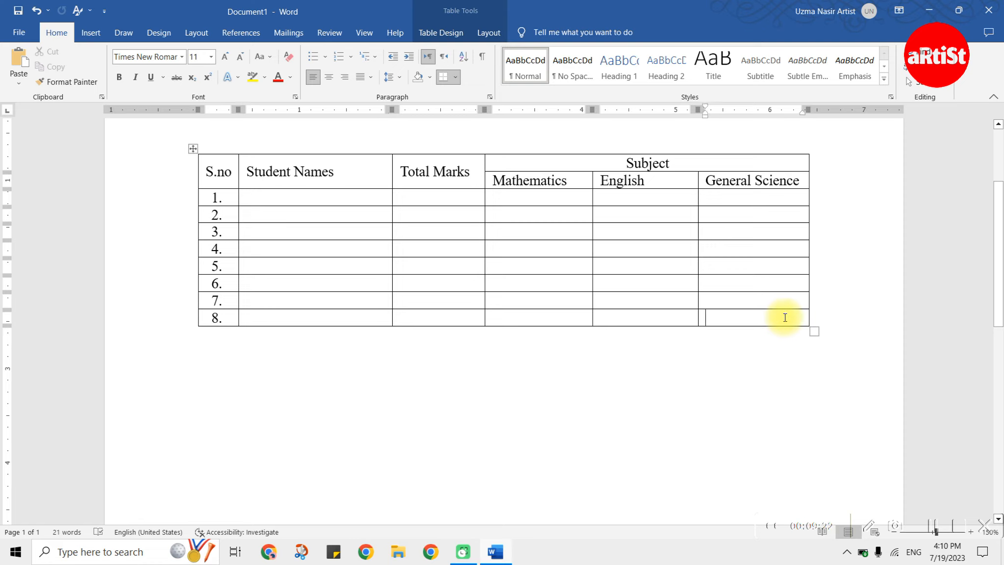
key("Tab")
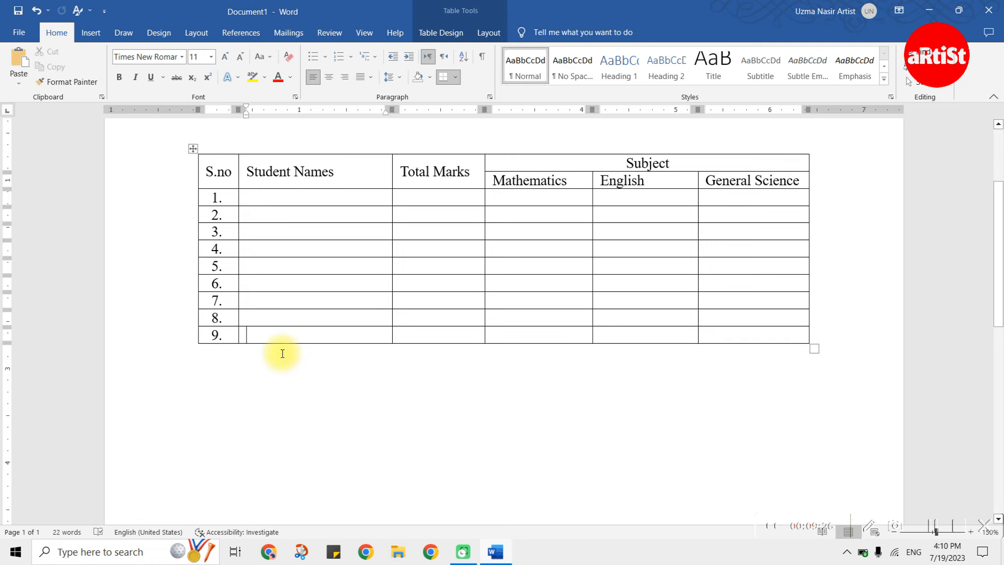
left_click(782, 337)
key("Tab")
left_click(780, 354)
key("Tab")
left_click(778, 373)
key("Tab")
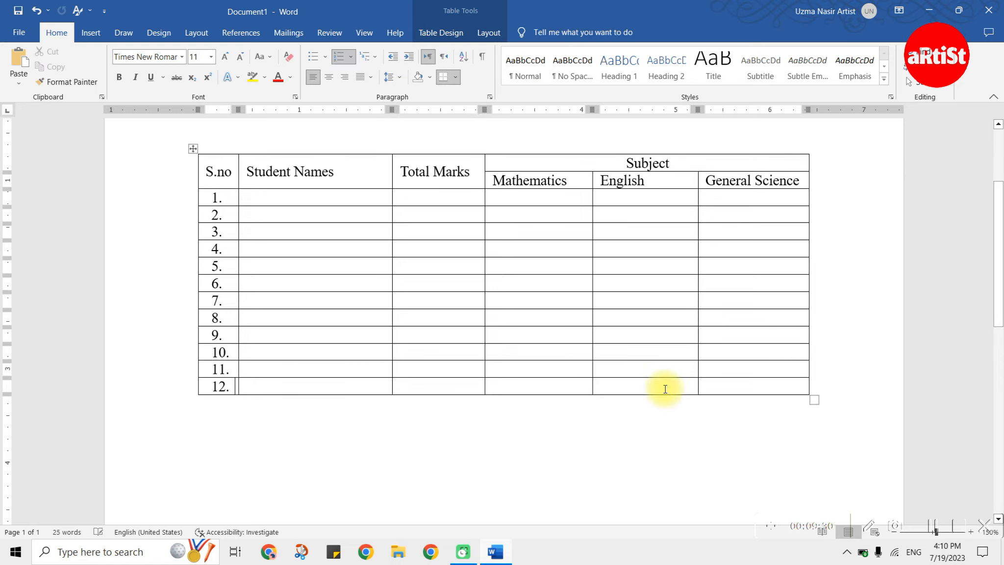
left_click(193, 394)
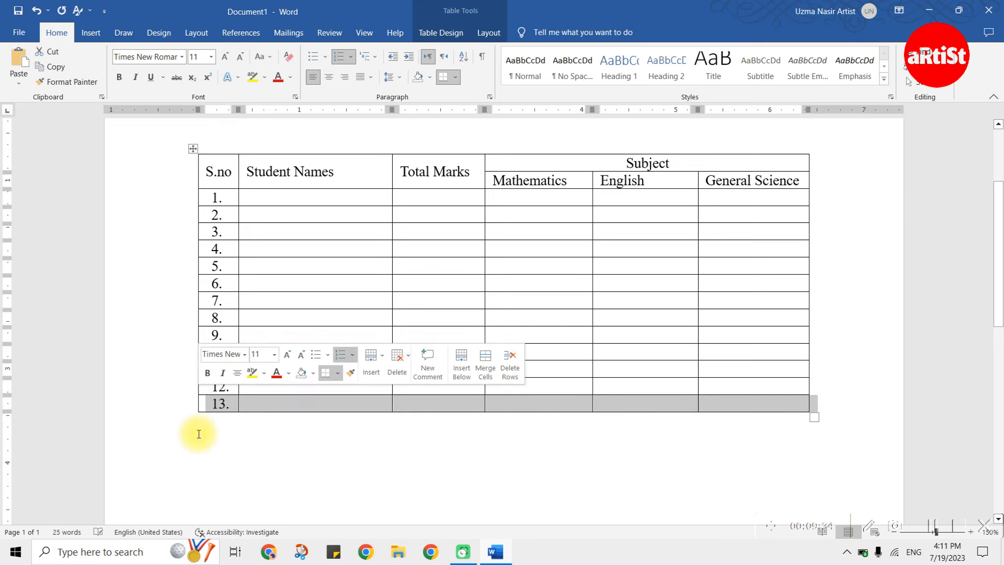
Step: Insert seven more rows below the table's last row, extending the S.no numbering to 20
left_click(774, 414)
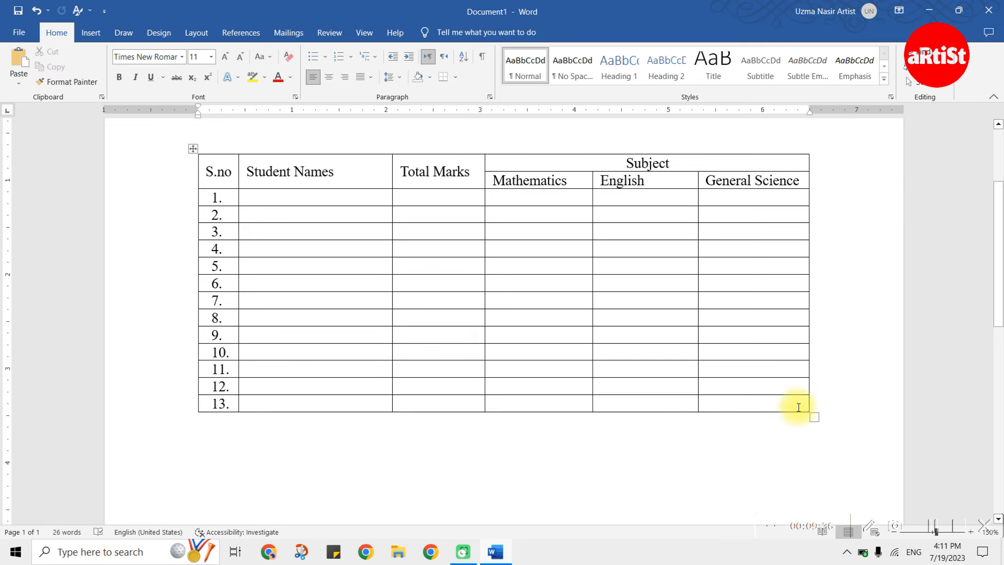
left_click(796, 405)
left_click(450, 33)
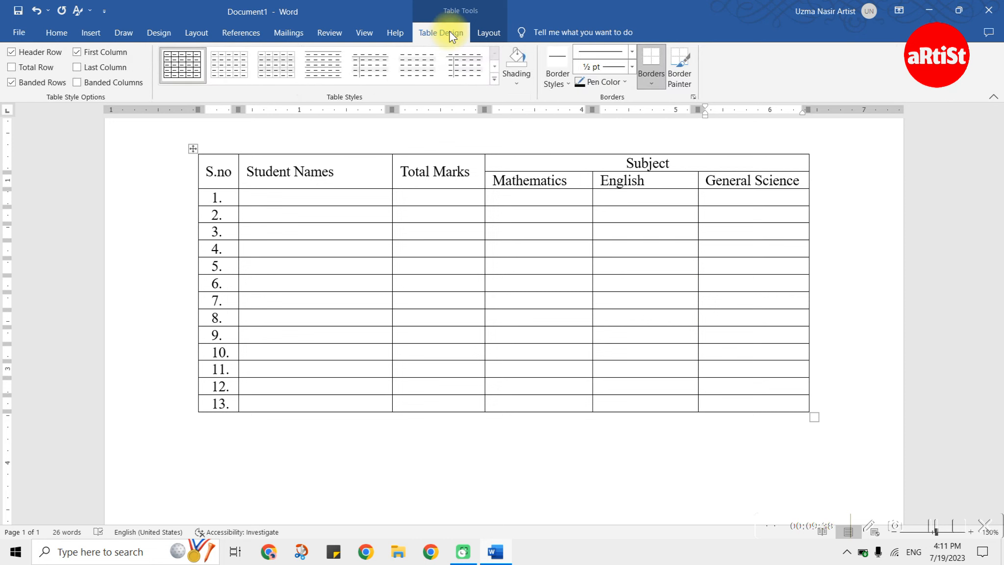
left_click(500, 34)
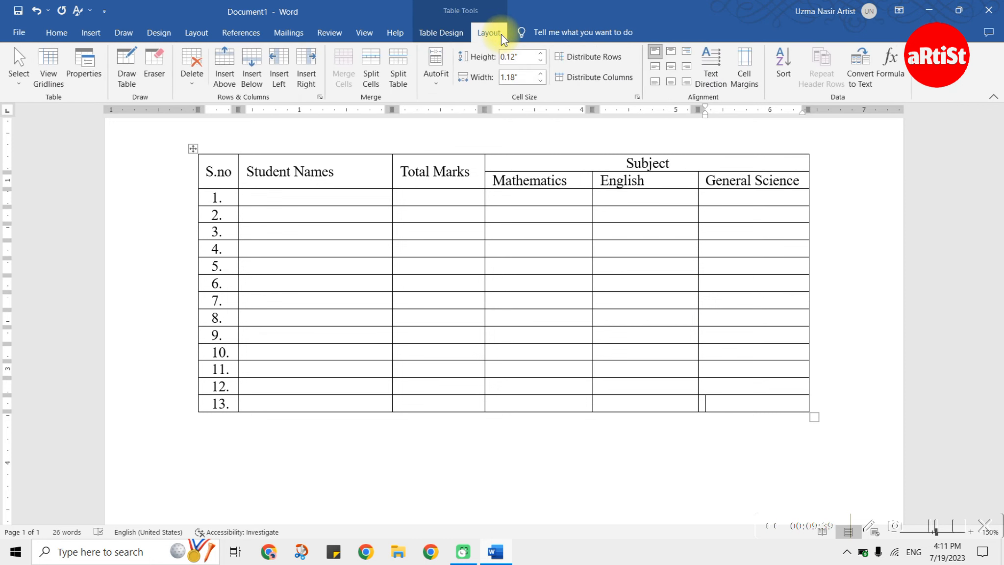
left_click(253, 68)
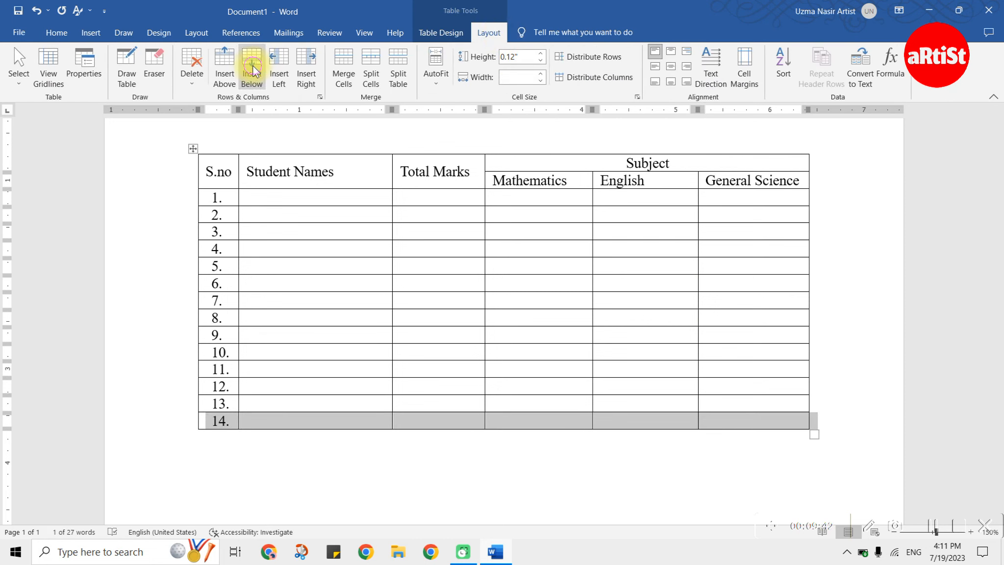
left_click(252, 68)
left_click(252, 69)
left_click(253, 69)
left_click(253, 68)
left_click(253, 68)
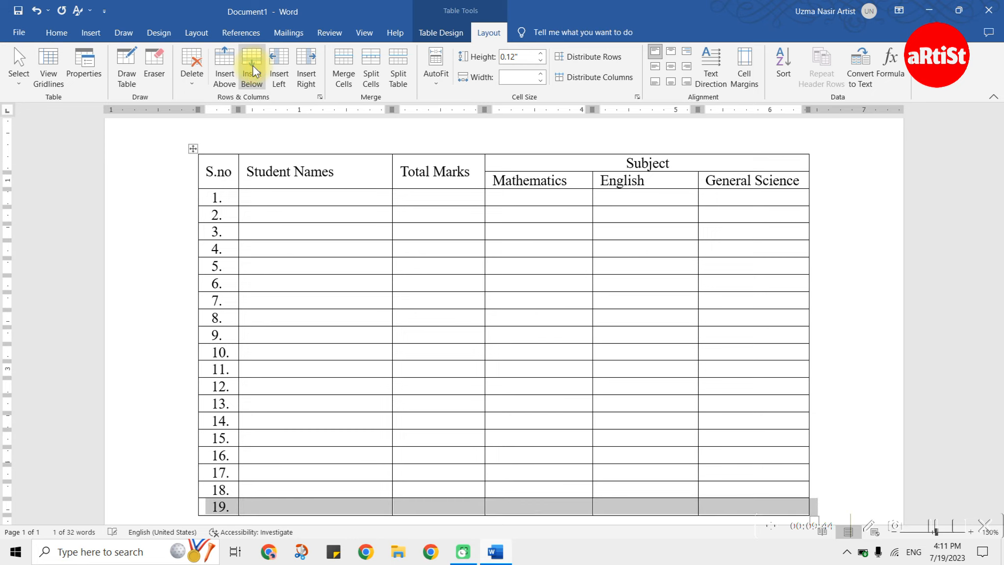
left_click(253, 67)
left_click(467, 374)
scroll(541, 345, "down", 2)
scroll(541, 344, "down", 5)
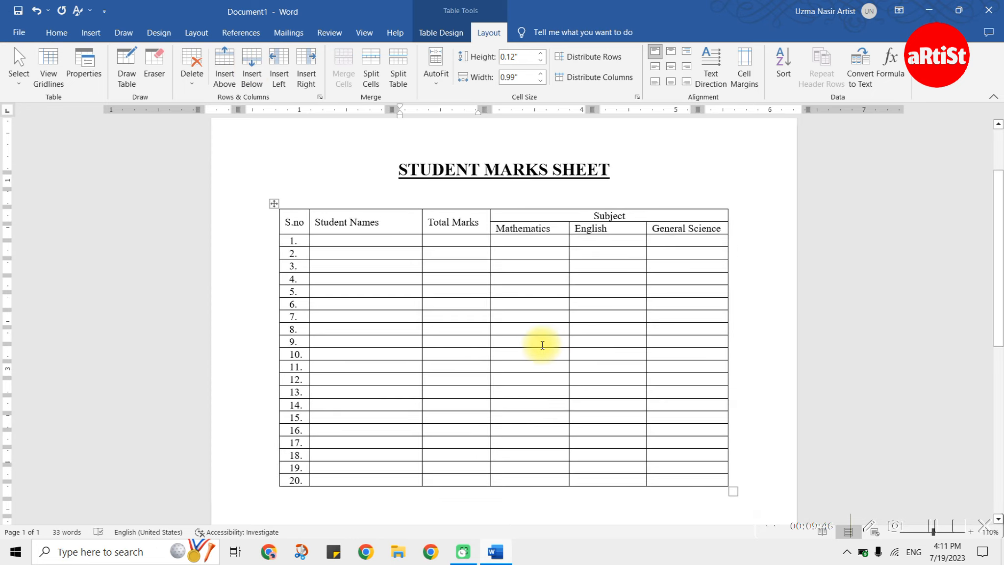
scroll(543, 345, "down", 3)
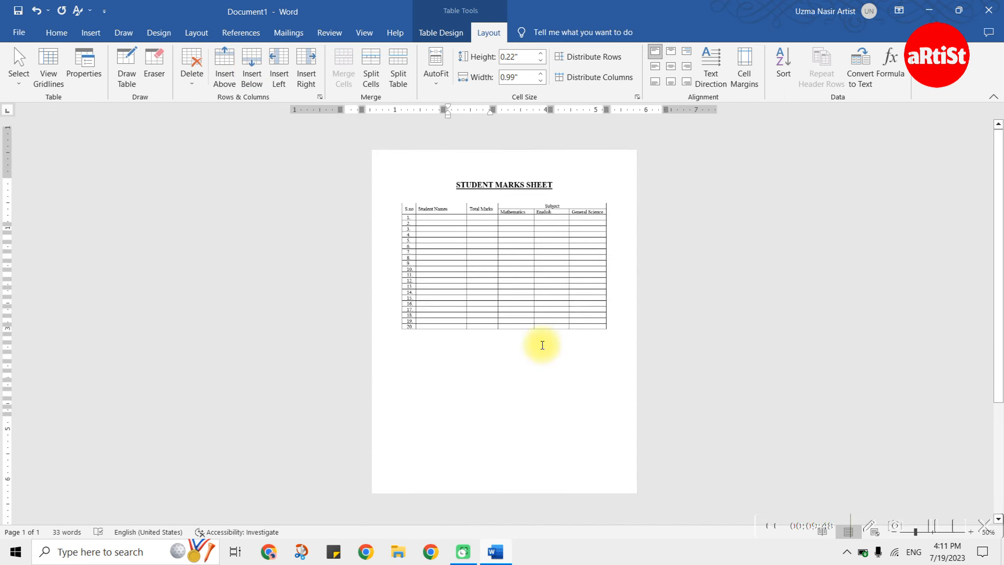
scroll(543, 345, "up", 3)
scroll(518, 274, "down", 3)
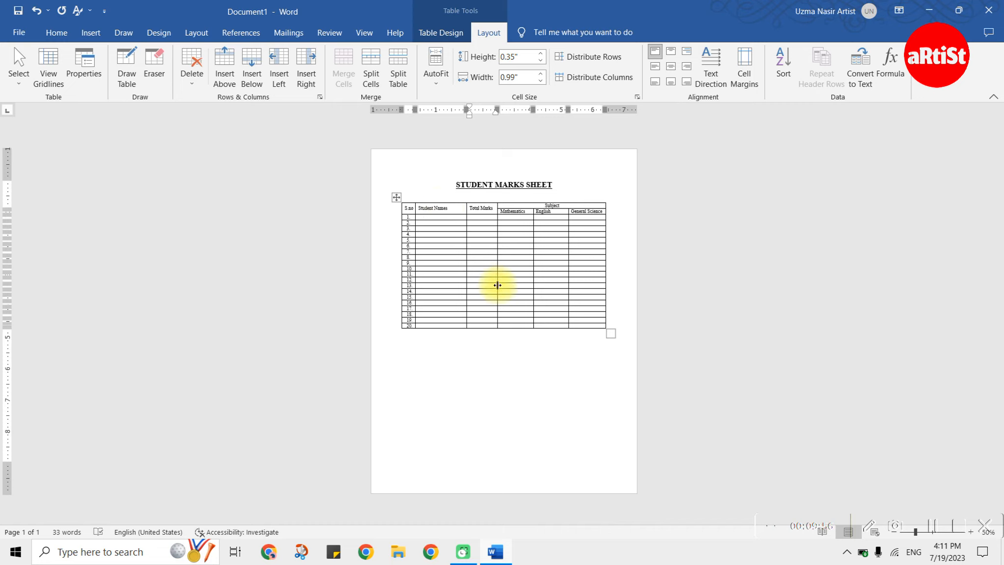
Step: Set the font size of the whole marks table, headings and numbered rows, to 14
left_click(488, 483)
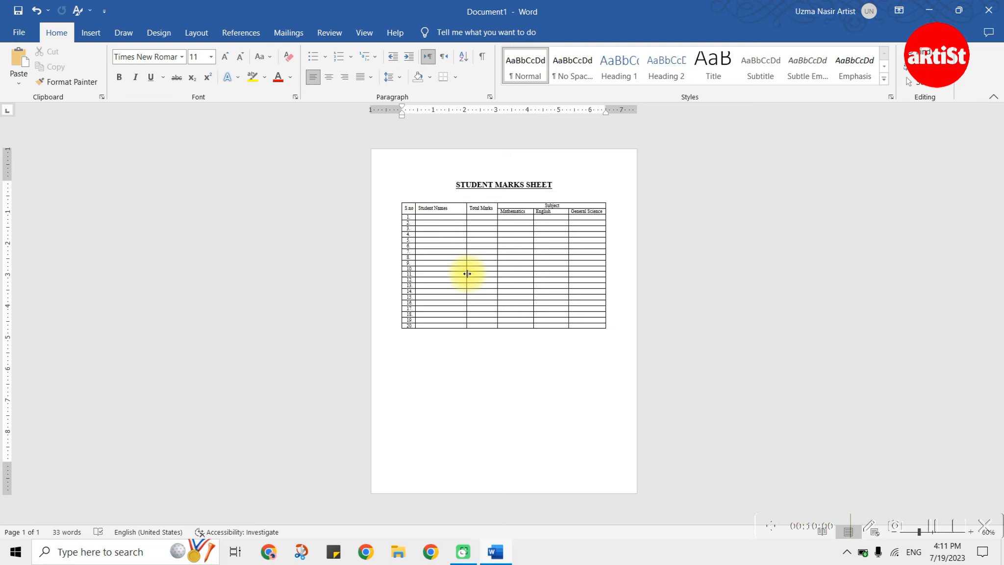
scroll(471, 274, "up", 3)
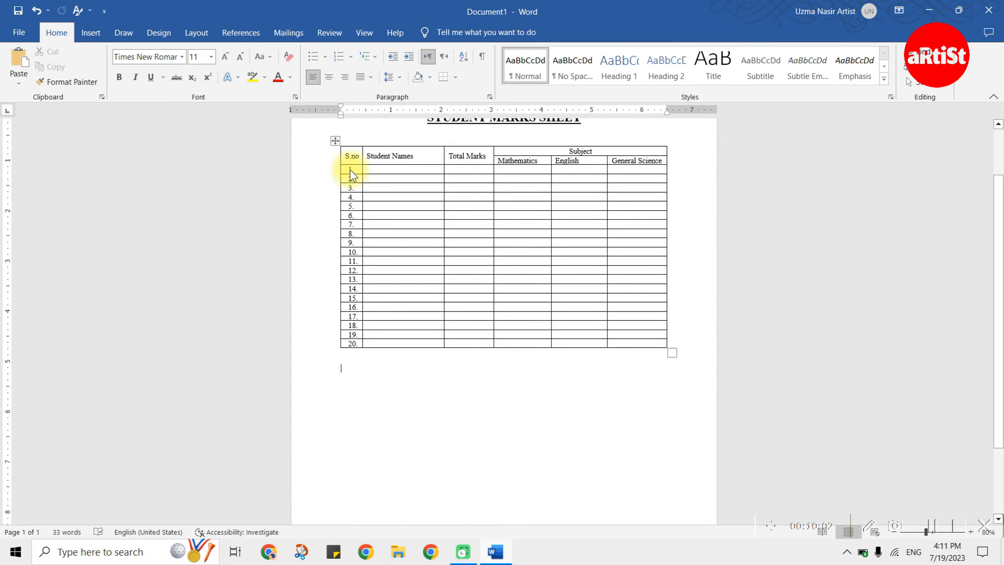
mouse_move(352, 156)
left_mouse_down()
mouse_move(647, 251)
mouse_move(661, 340)
left_mouse_up()
left_click(206, 56)
type("14")
key("Return")
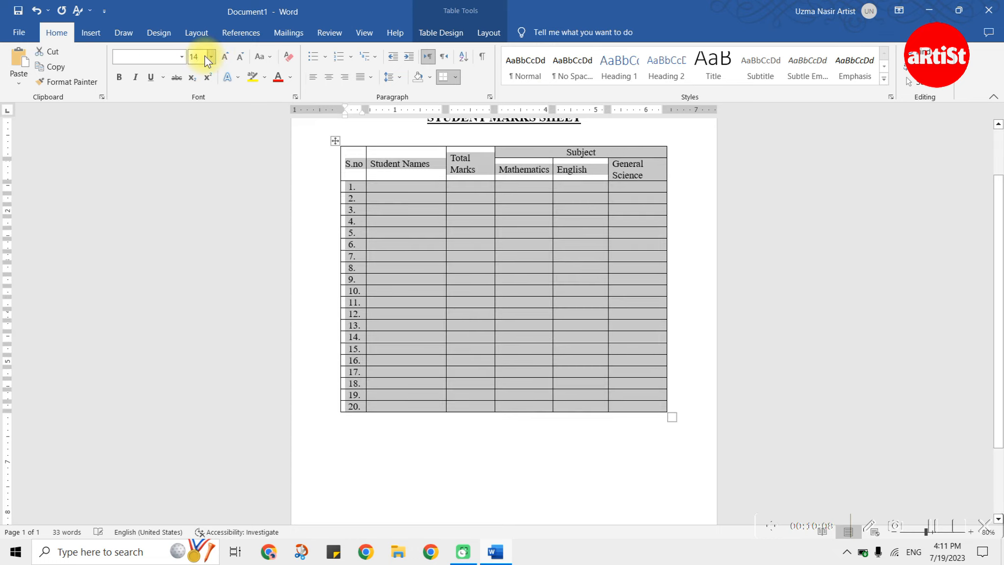
left_click(538, 197)
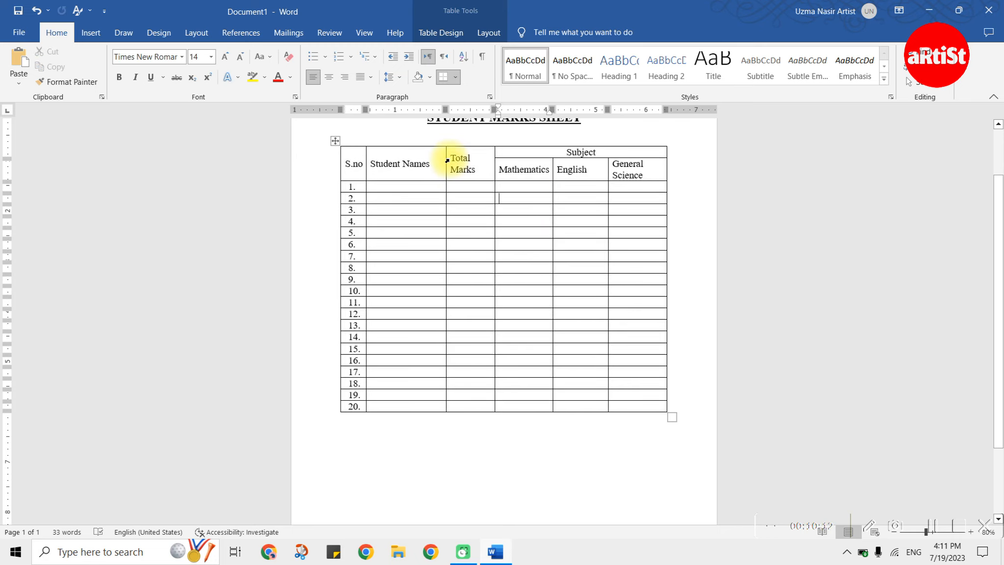
Step: Increase the line spacing of the 20 numbered table rows, first to 1.15 and finally to 1.5
left_click(353, 188)
left_click(376, 188)
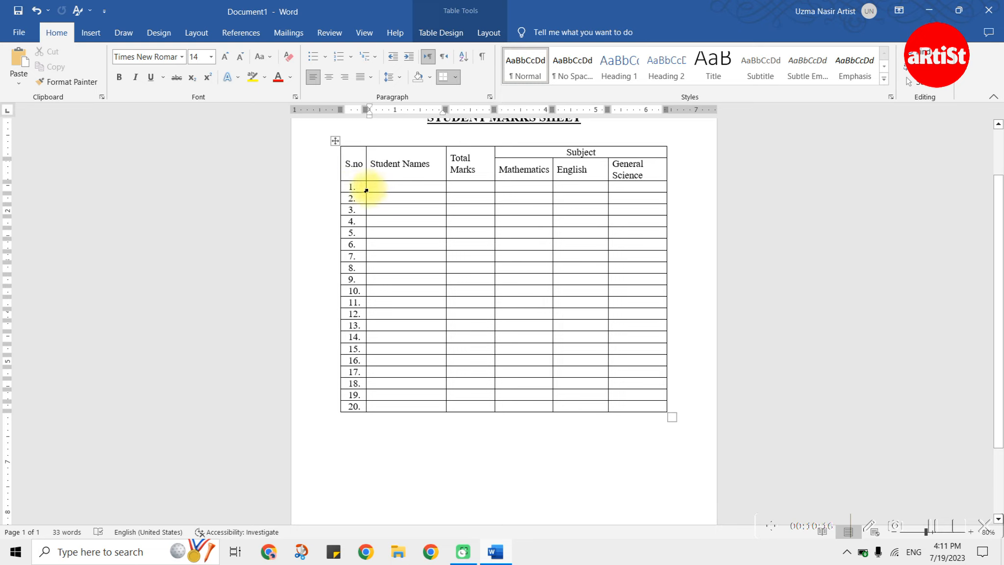
mouse_move(364, 187)
left_mouse_down()
mouse_move(587, 224)
mouse_move(637, 322)
mouse_move(644, 404)
left_mouse_up()
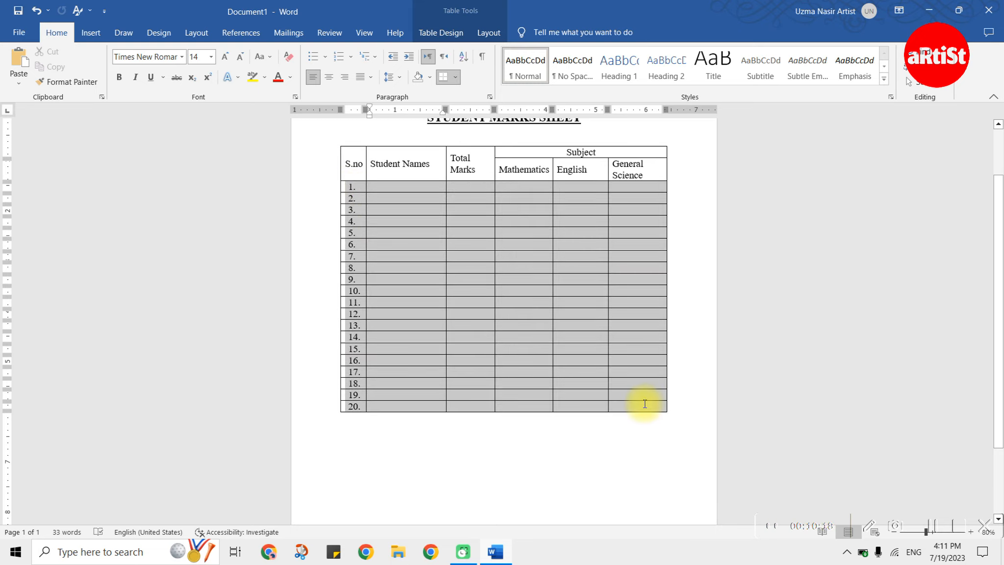
left_click(395, 82)
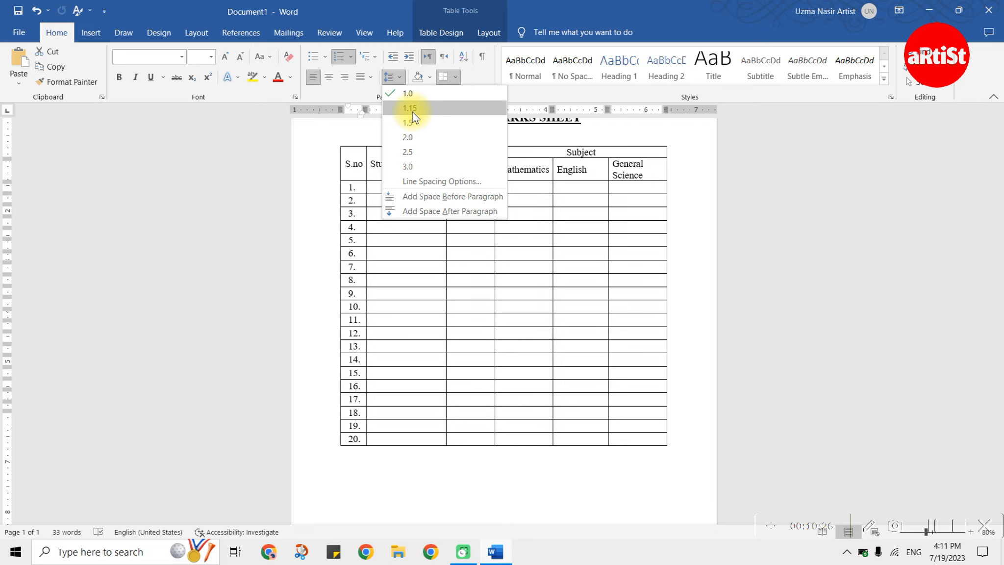
left_click(413, 108)
scroll(696, 298, "down", 1)
scroll(695, 294, "down", 2)
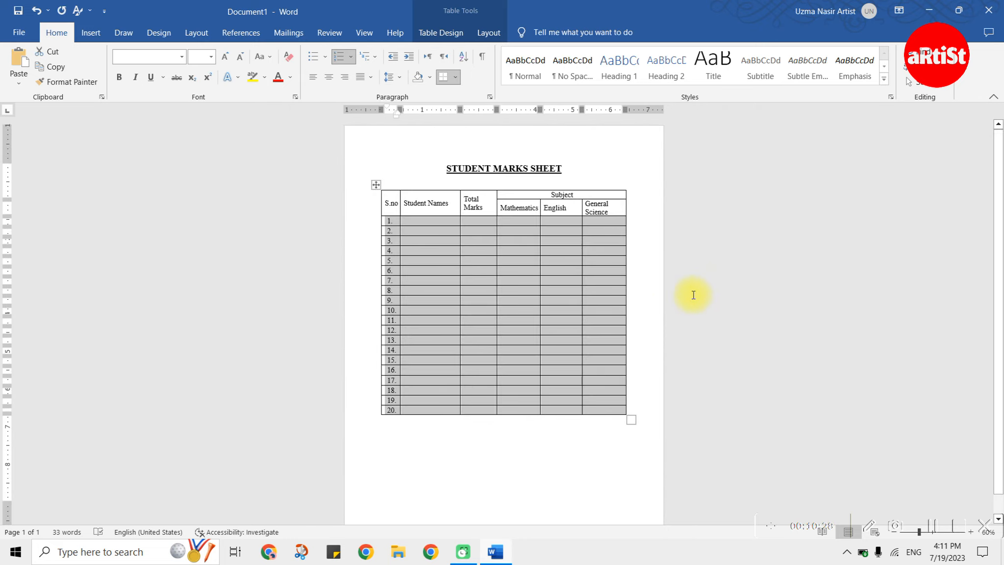
left_click(394, 83)
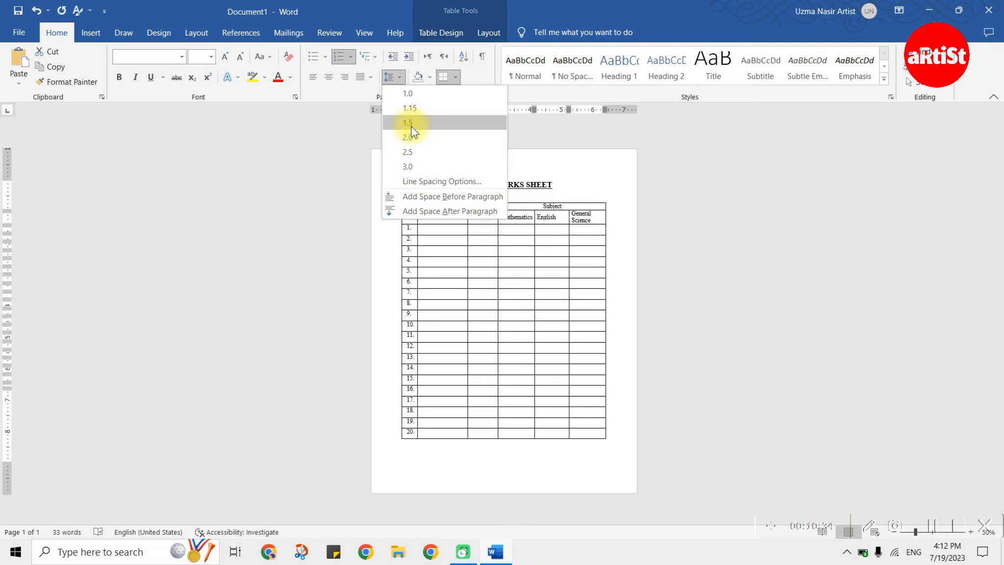
left_click(411, 123)
left_click(705, 283)
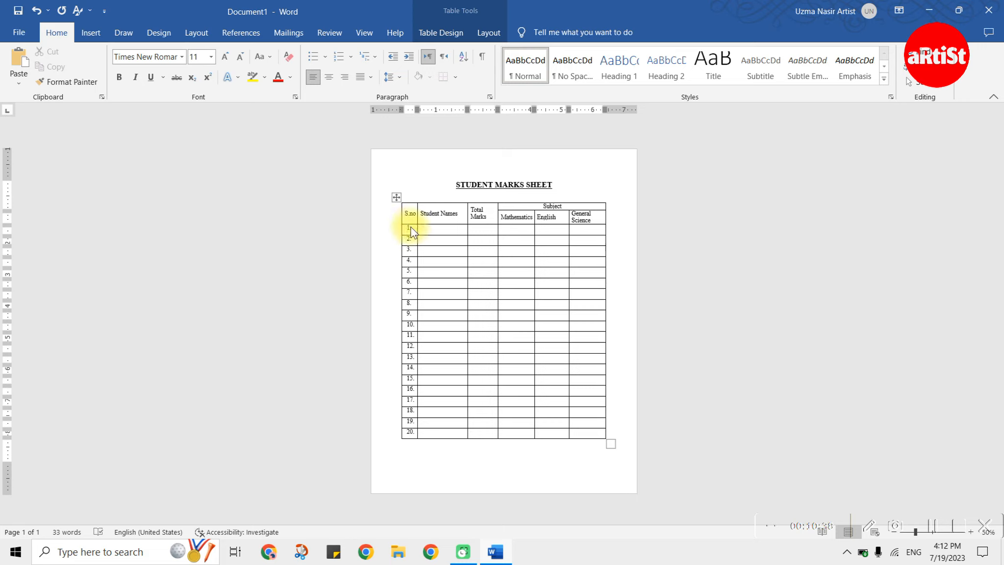
Step: Set the vertical cell alignment of the 20 numbered table rows to Center
left_click_drag(416, 228, 598, 429)
right_click(599, 429)
left_click(626, 421)
left_click(447, 227)
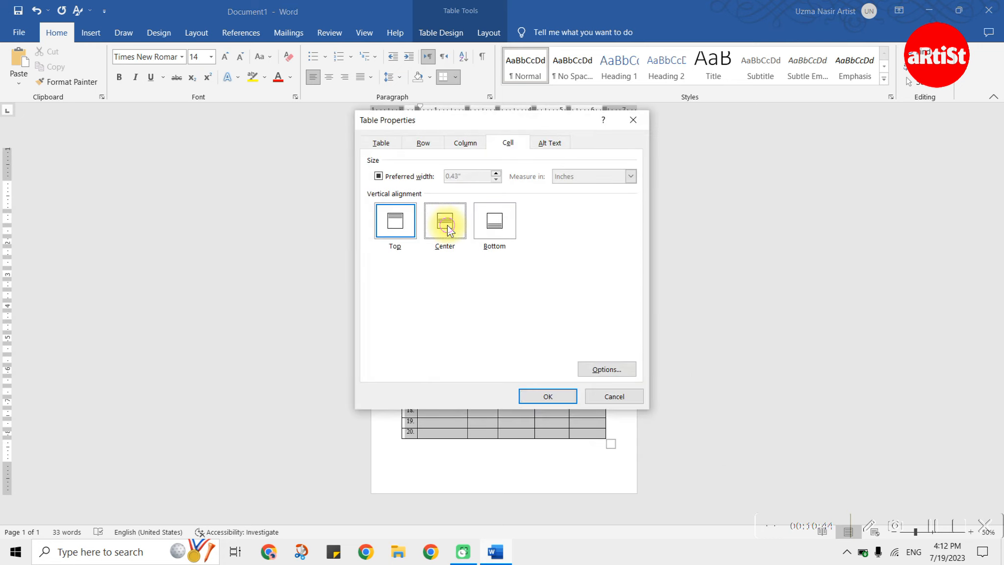
left_click(547, 396)
left_click(507, 335)
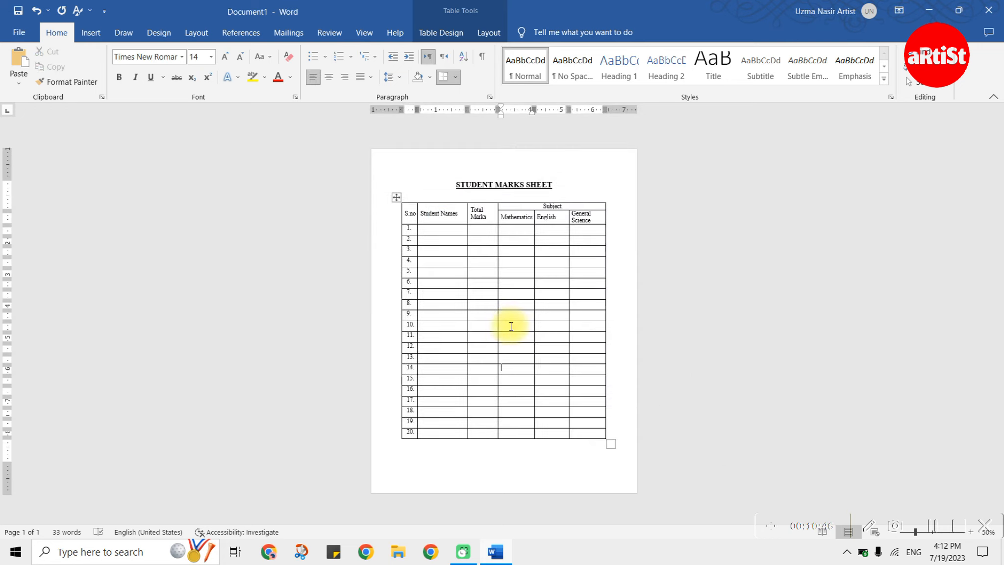
Step: Reduce the font size of the Mathematics, English and General Science headings to 12
scroll(506, 336, "up", 2)
scroll(513, 320, "up", 4)
scroll(435, 262, "up", 5)
left_click(375, 237)
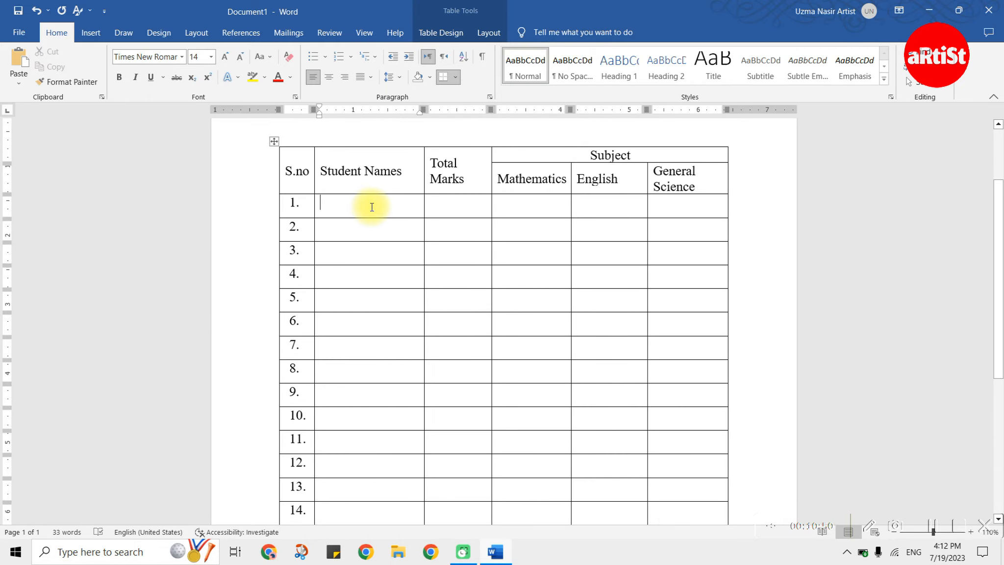
left_click(533, 176)
left_click(576, 168)
left_click(586, 159)
triple_click(586, 160)
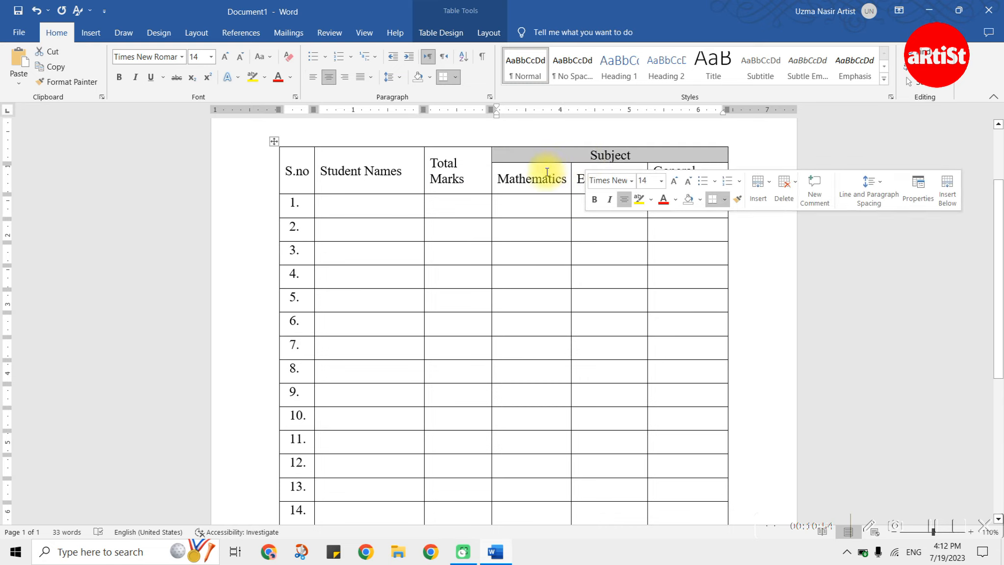
left_click(549, 171)
left_click_drag(669, 181, 518, 178)
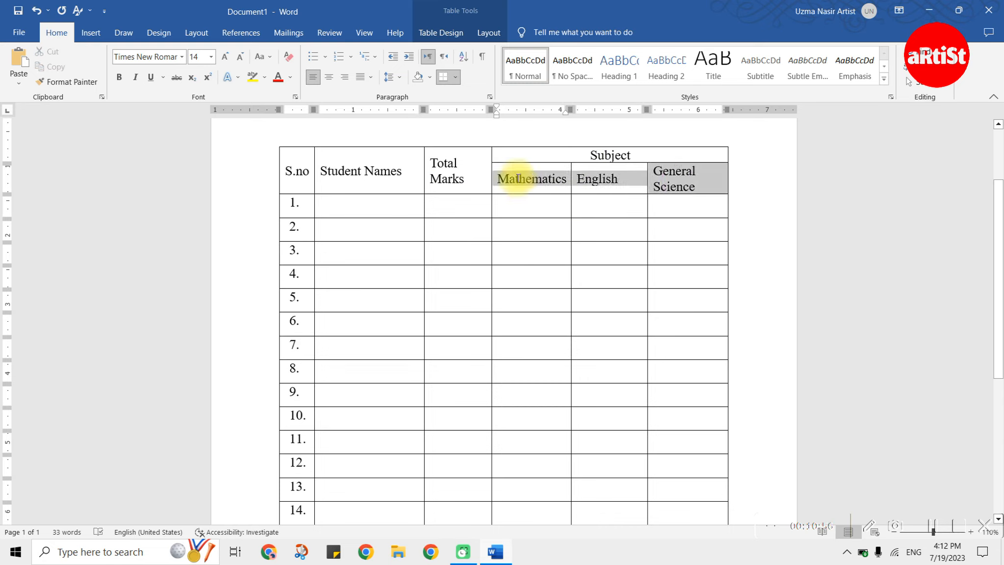
left_click(241, 58)
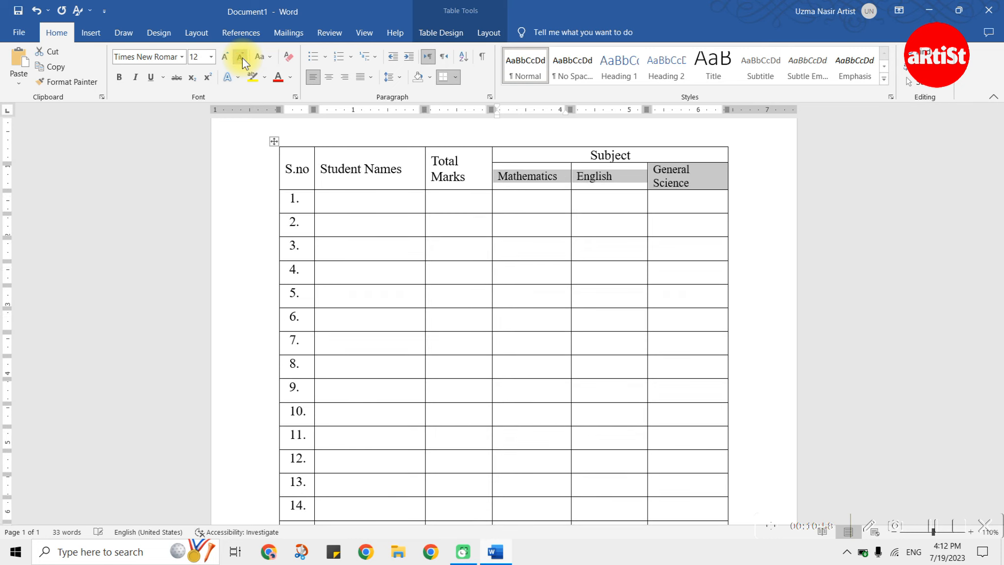
left_click(496, 267)
Step: Make all the table headings bold, from S.no through General Science
left_click_drag(292, 160, 662, 171)
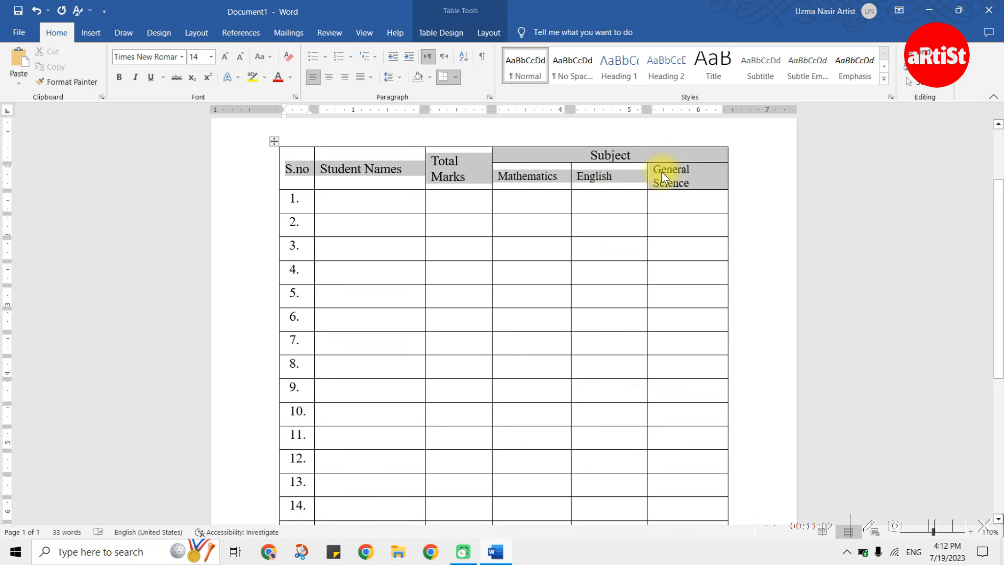
key("ctrl+b")
left_click(617, 217)
scroll(670, 201, "down", 3, "ctrl")
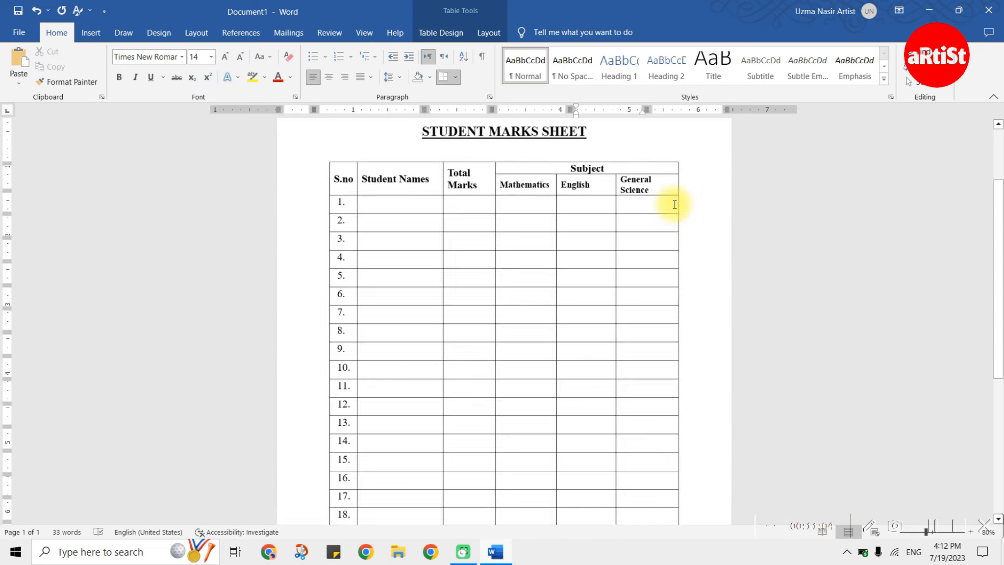
scroll(670, 204, "down", 3, "ctrl")
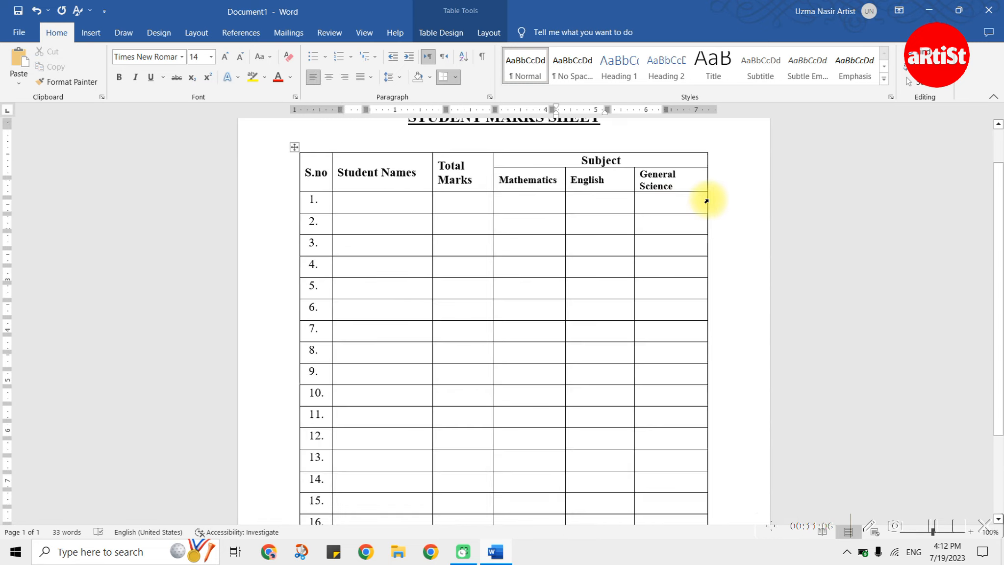
key("ctrl+s")
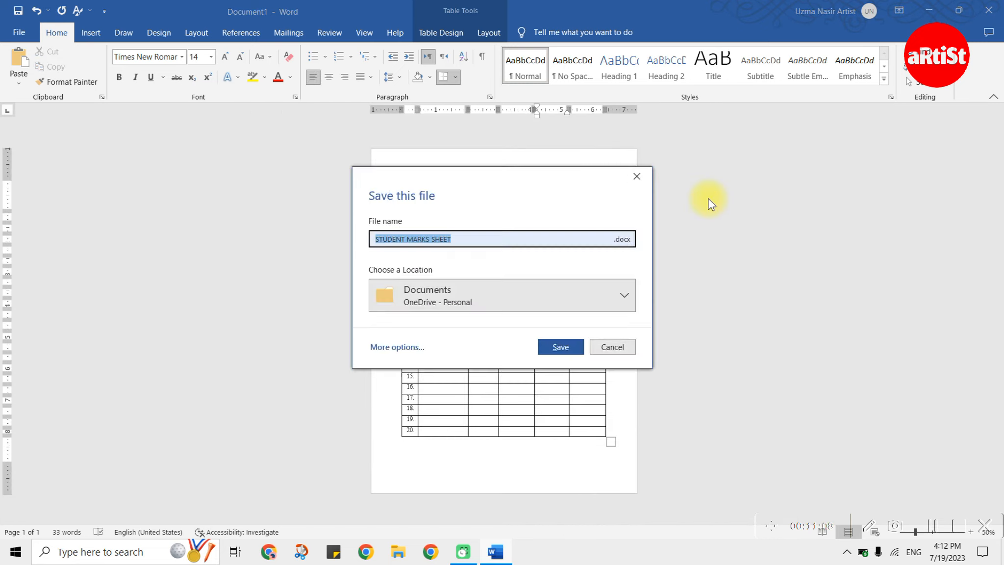
left_click(613, 343)
scroll(755, 270, "up", 2, "ctrl")
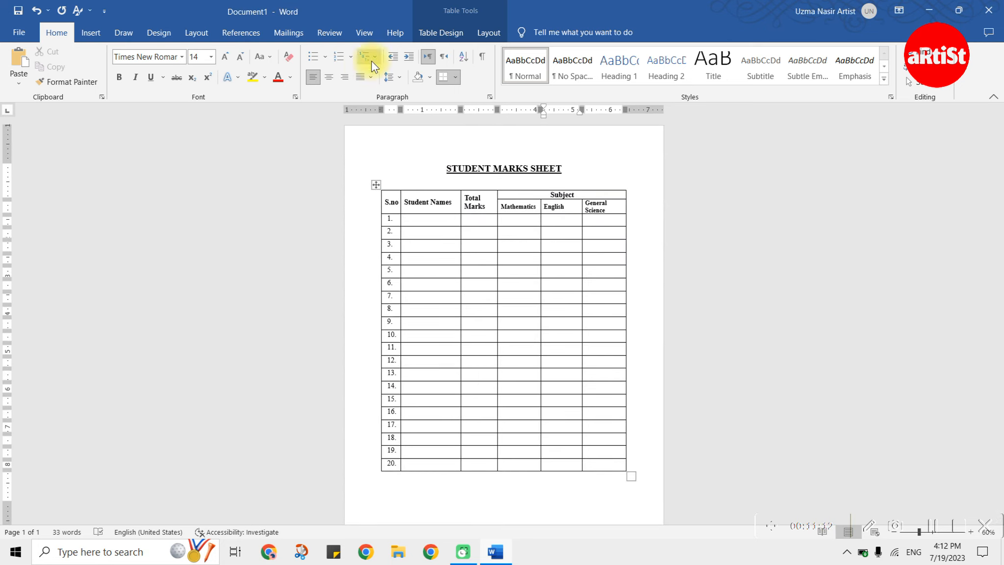
Step: Add a Shadow page border with a 1½ pt line width to the whole document
left_click(156, 32)
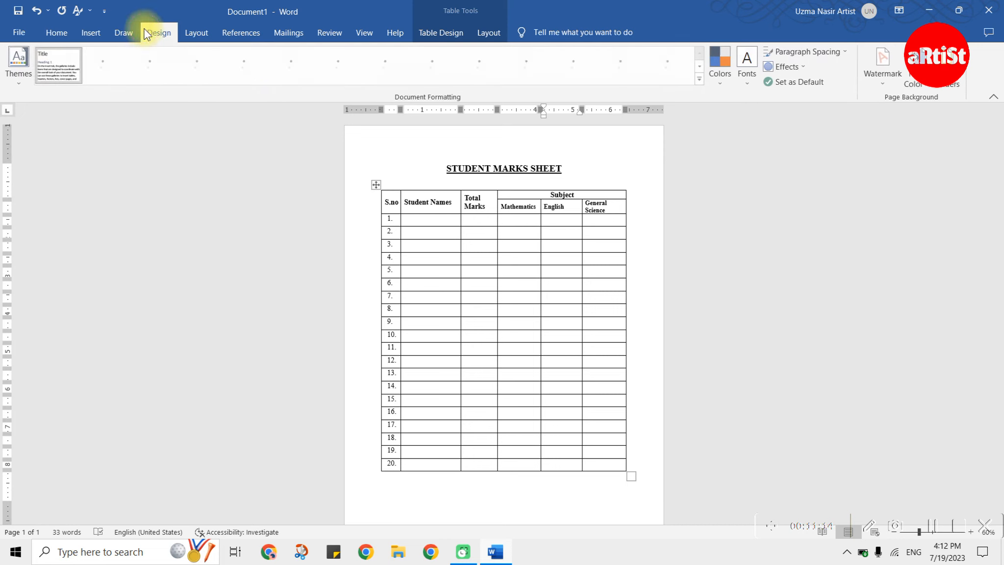
left_click(946, 87)
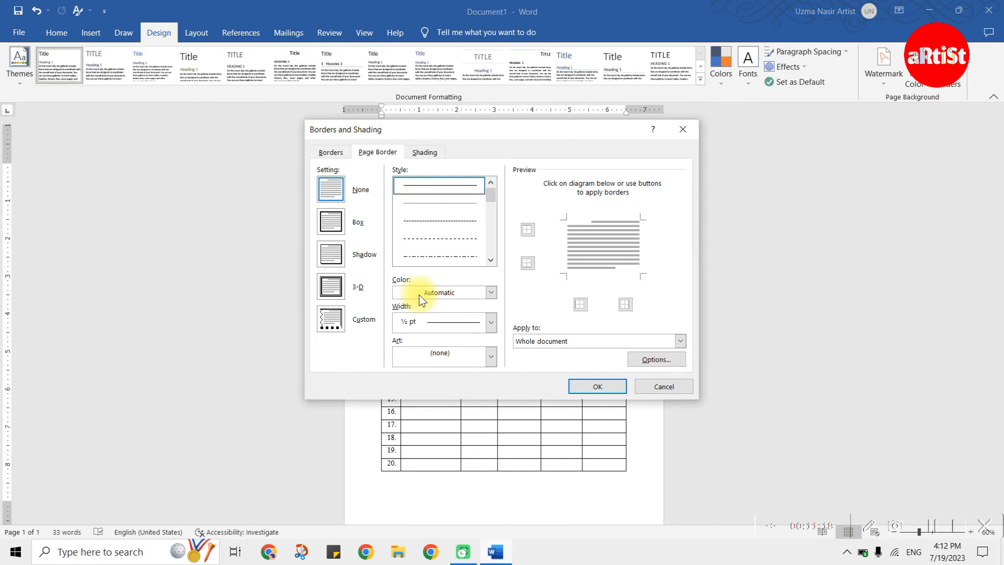
left_click(431, 324)
left_click(438, 412)
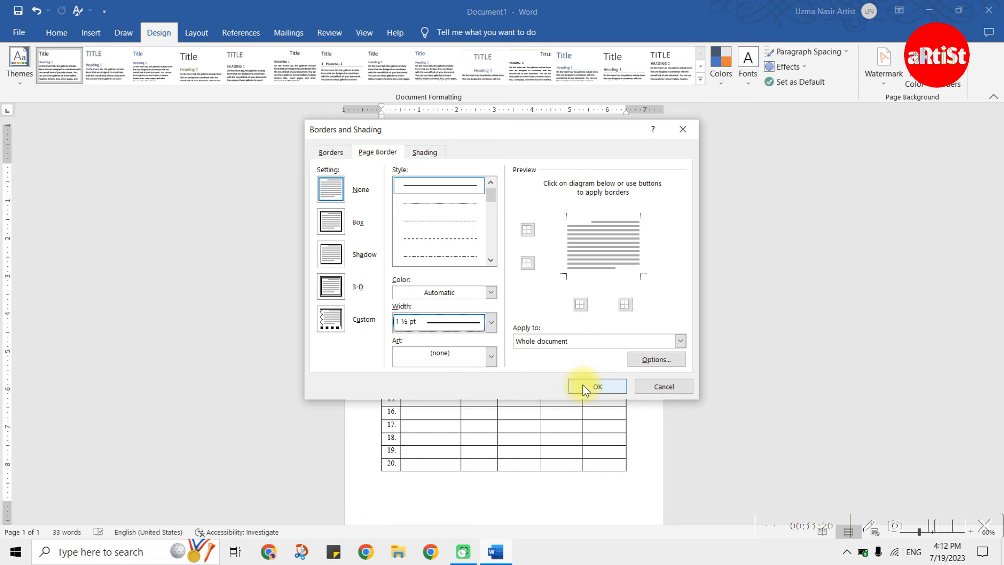
left_click(331, 254)
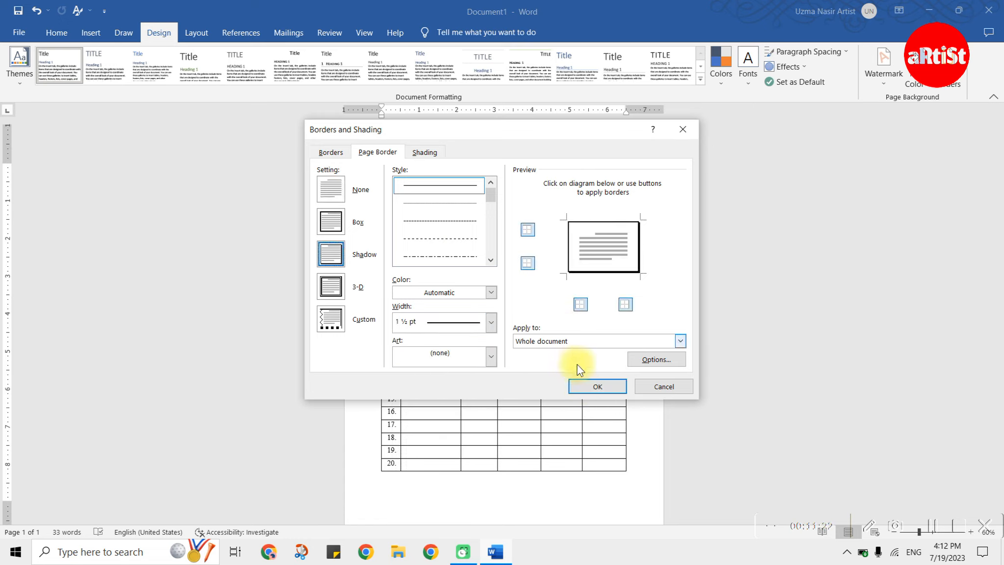
left_click(584, 387)
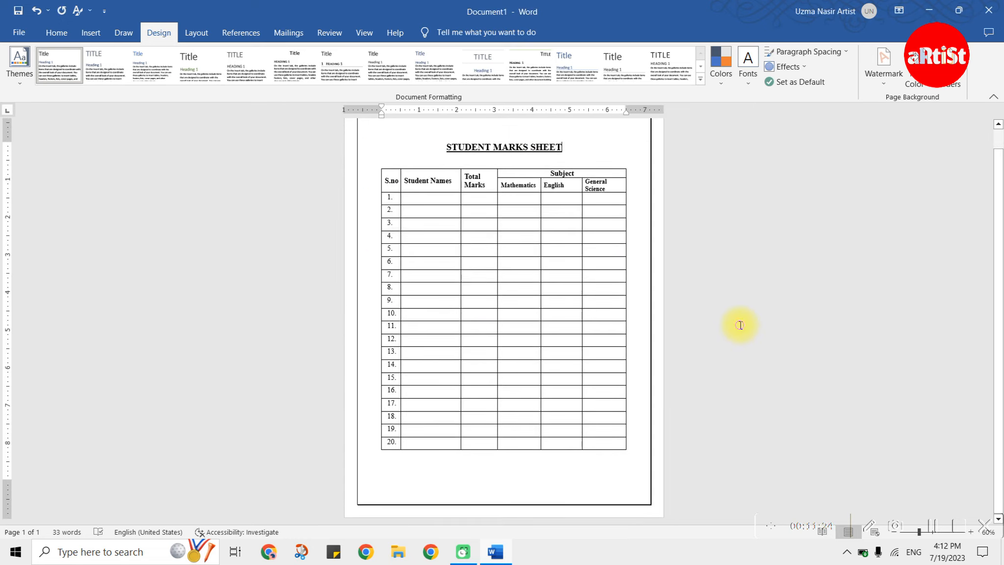
scroll(740, 325, "up", 1, "ctrl")
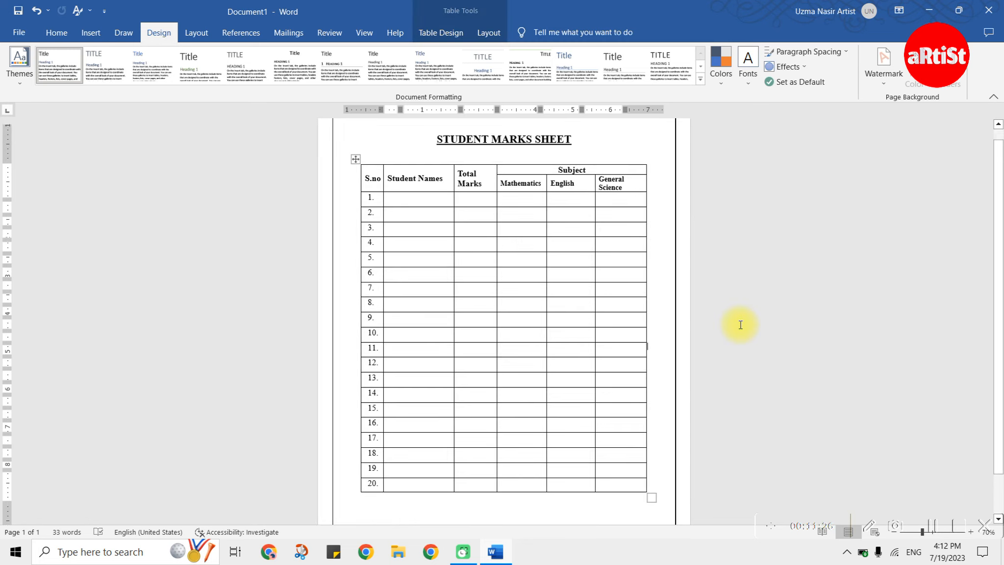
scroll(741, 324, "up", 1)
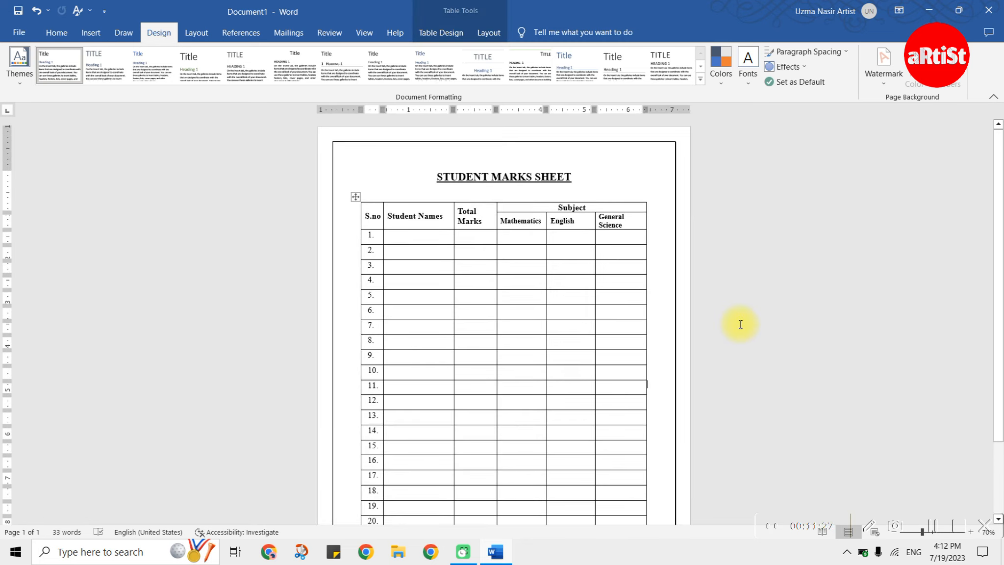
Step: Widen the whole table slightly by extending its lower-right corner toward the right page border
left_click(637, 179)
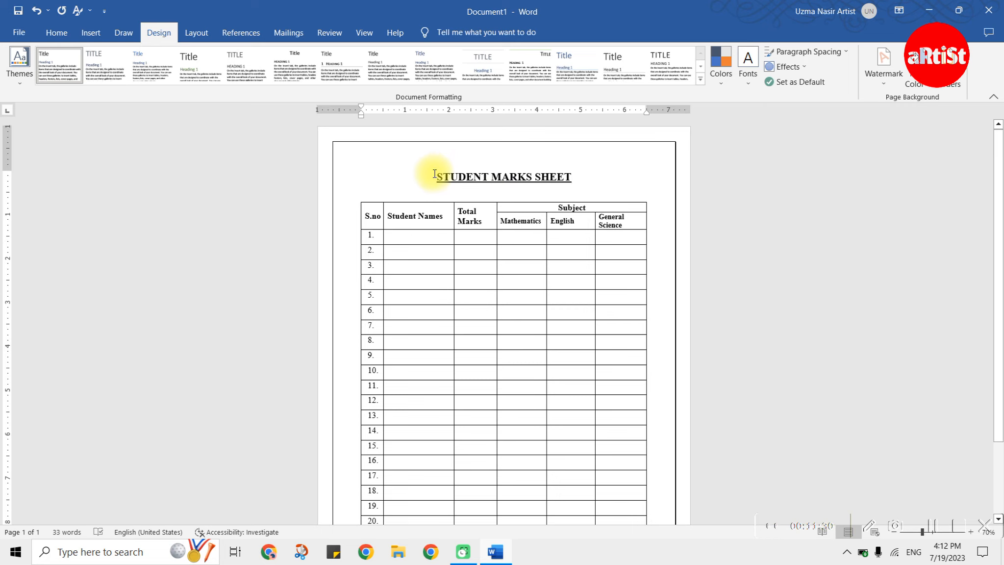
scroll(498, 230, "up", 2, "ctrl")
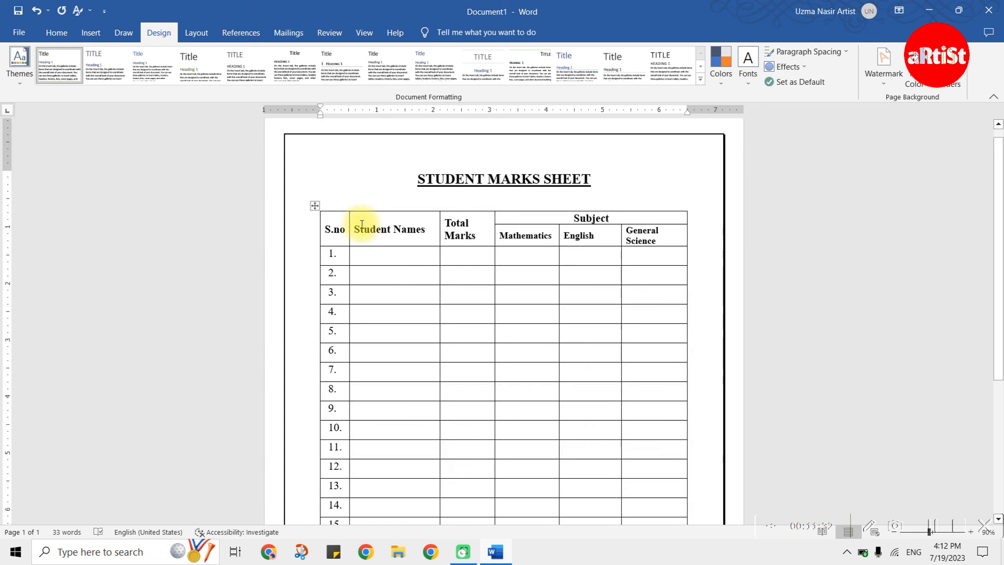
left_click(362, 224)
left_click(315, 205)
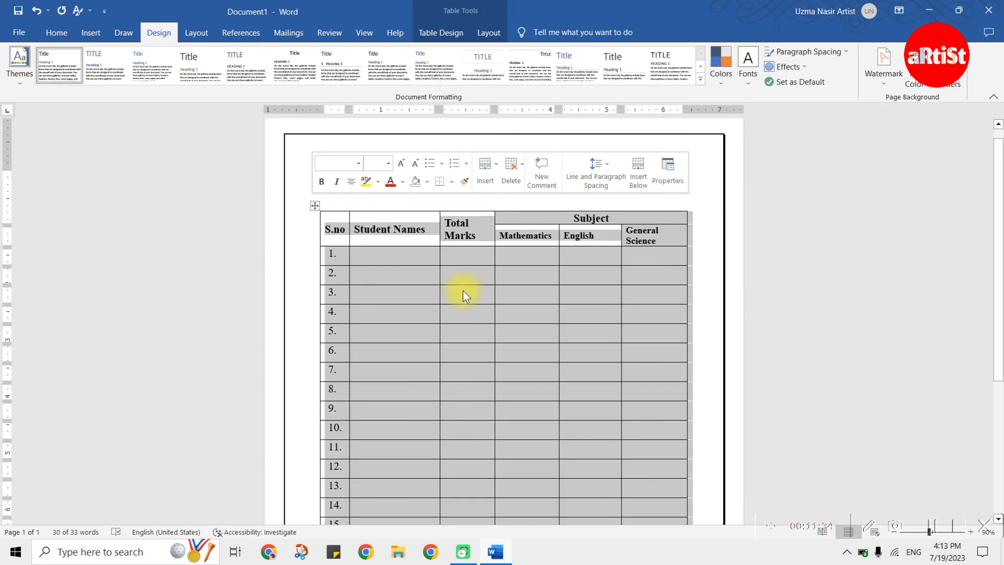
left_click(430, 298)
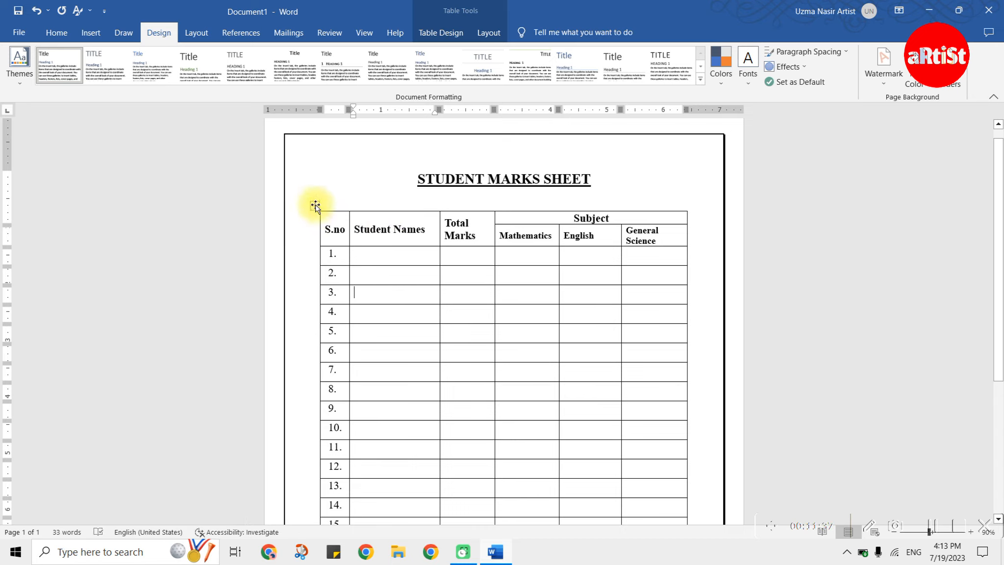
scroll(540, 229, "down", 2)
scroll(564, 245, "down", 5)
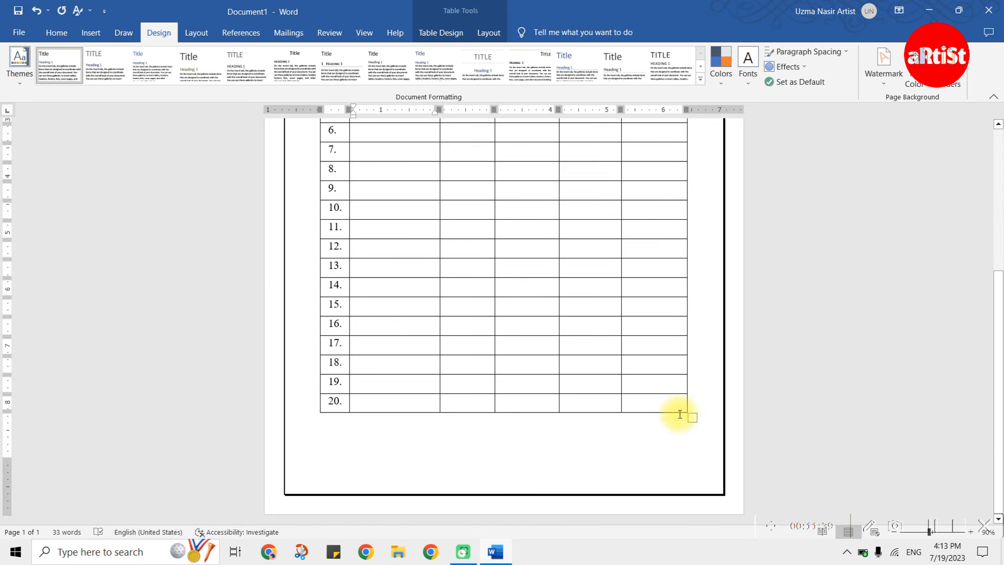
left_click_drag(692, 417, 710, 413)
Step: Shift the whole table left, past the page margin and closer to the left page border
scroll(709, 413, "up", 7)
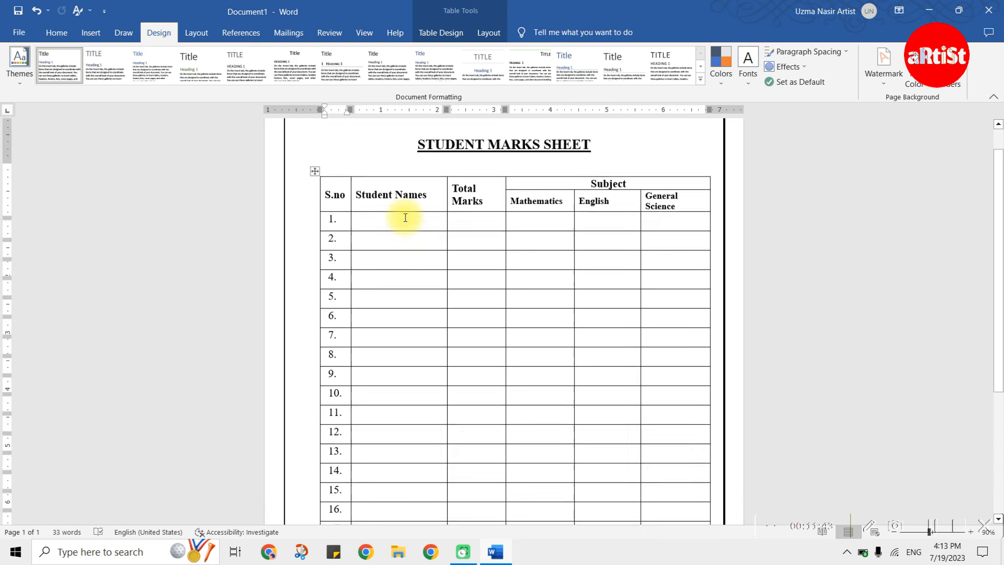
left_click_drag(321, 110, 300, 108)
scroll(726, 271, "down", 5)
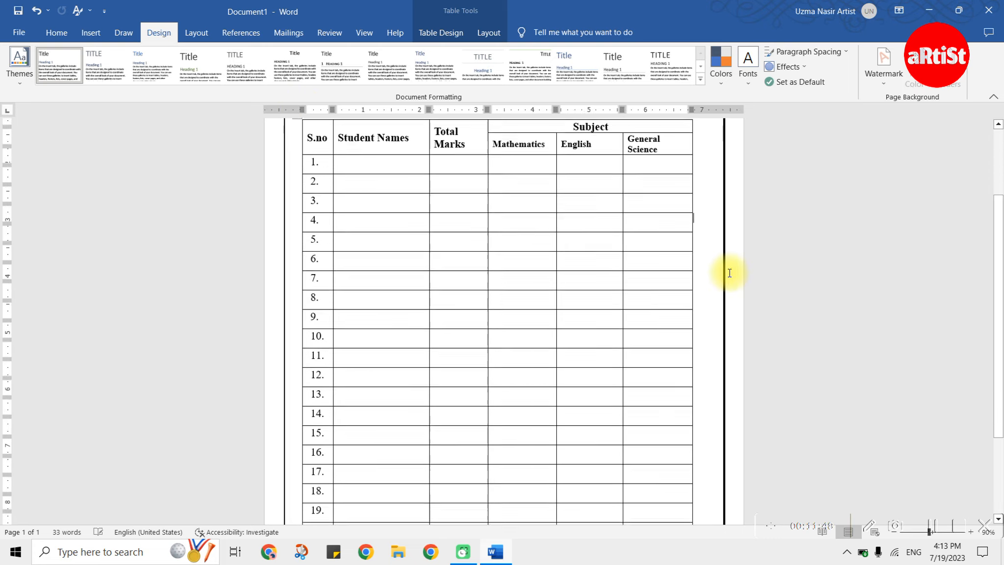
Step: Try a blue grid table style with a solid header row and banded rows on the whole marks table
scroll(729, 271, "up", 6)
scroll(515, 224, "down", 4, "ctrl")
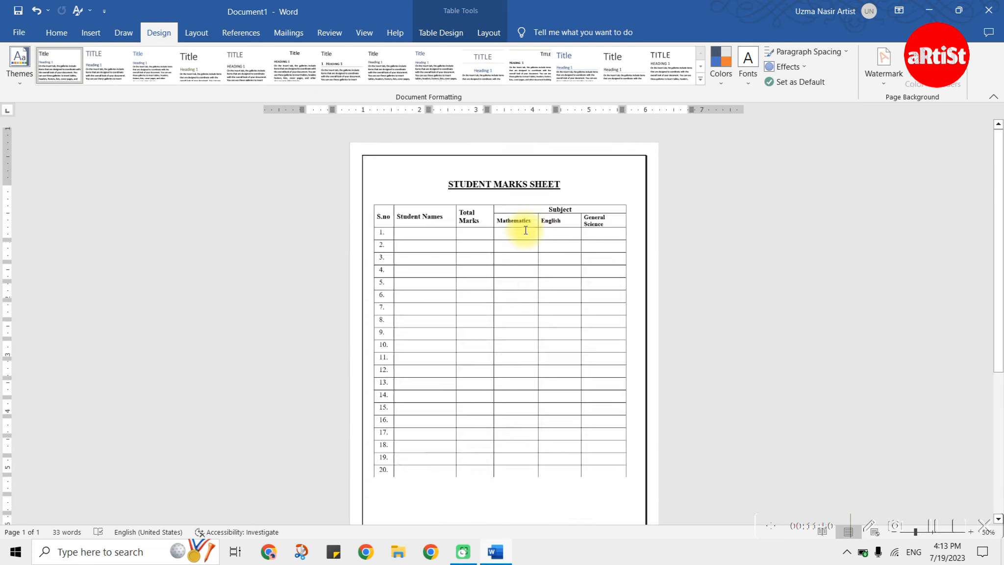
scroll(713, 271, "up", 4, "ctrl")
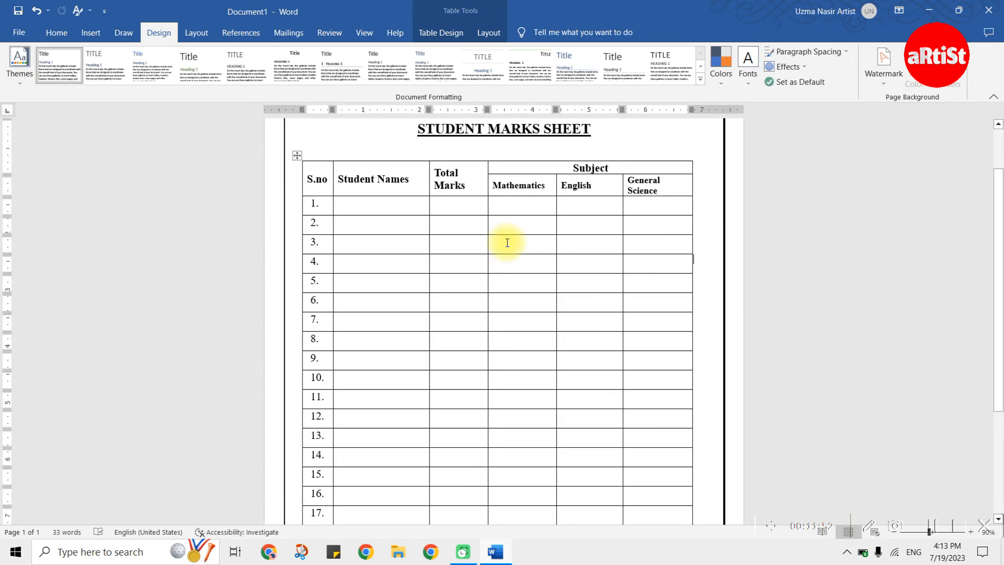
scroll(412, 250, "up", 2)
scroll(407, 251, "up", 2, "ctrl")
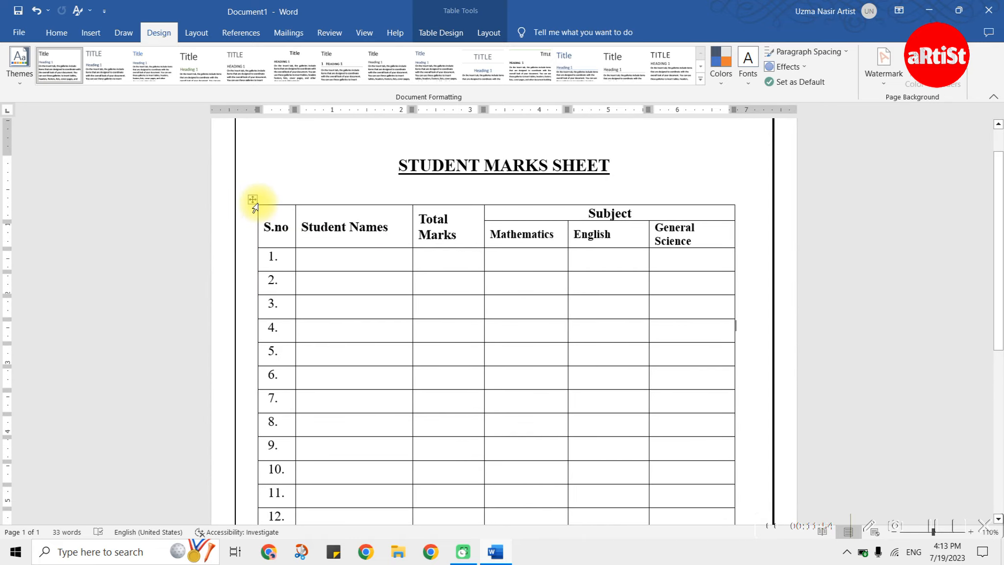
left_click(251, 201)
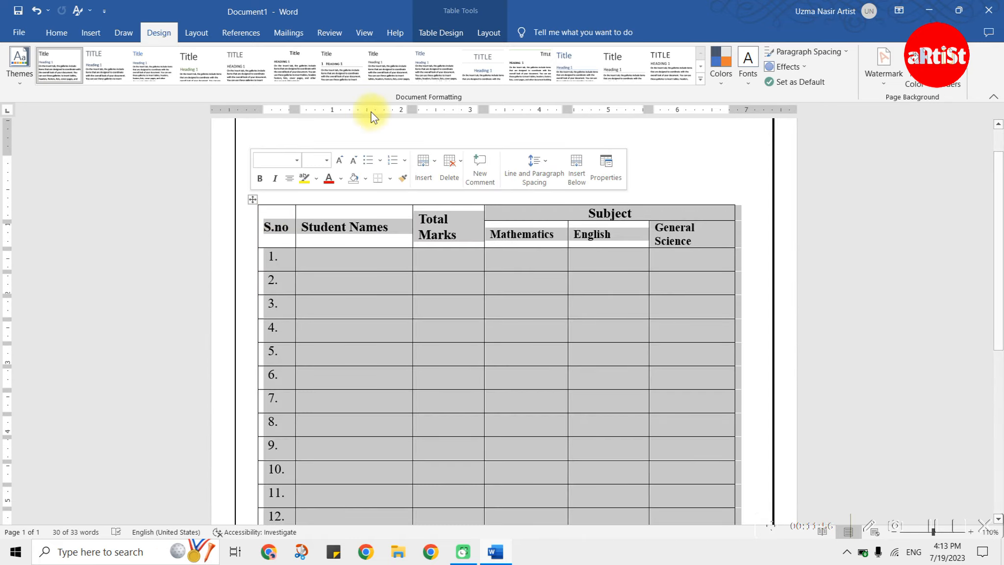
left_click(441, 33)
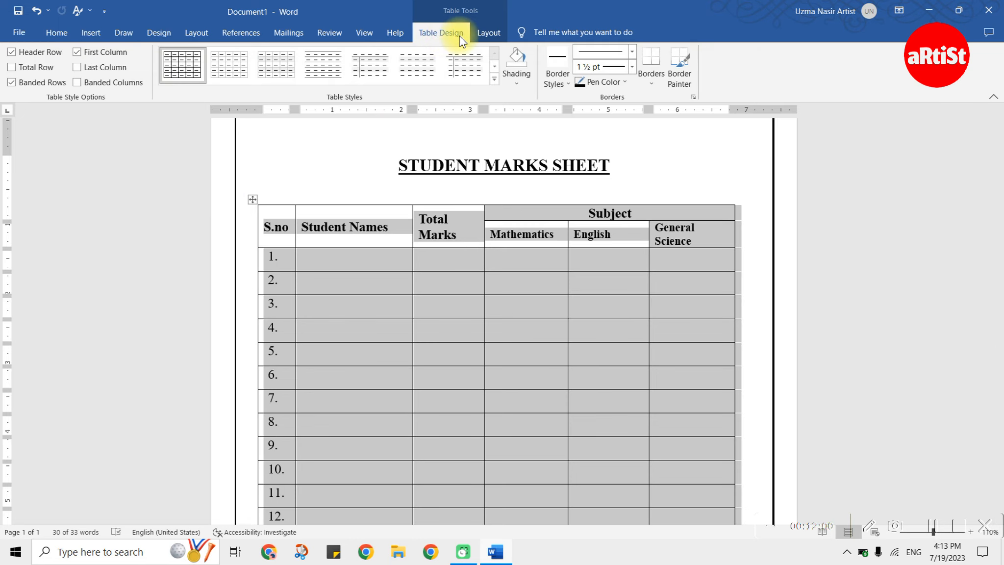
scroll(692, 202, "down", 5)
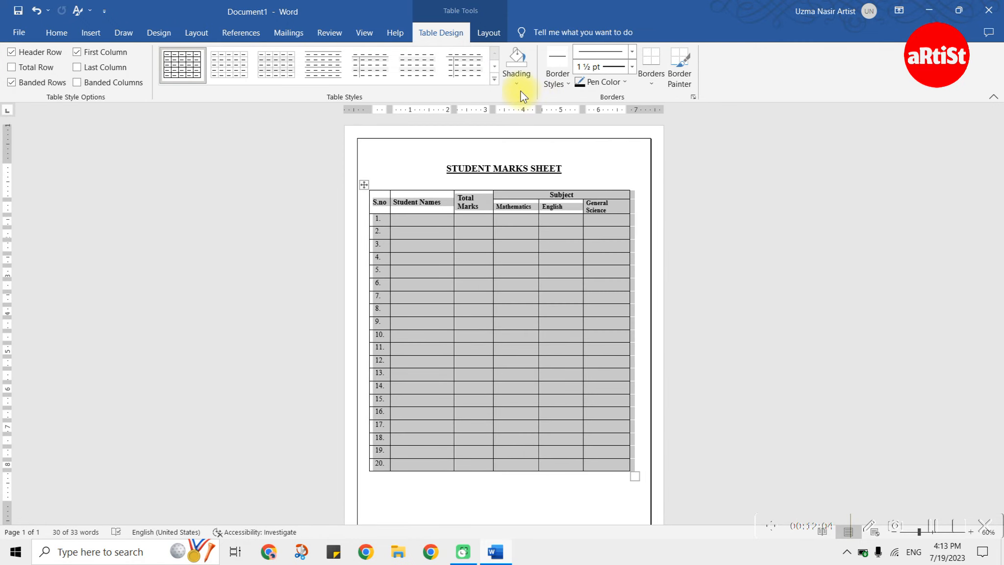
left_click(495, 79)
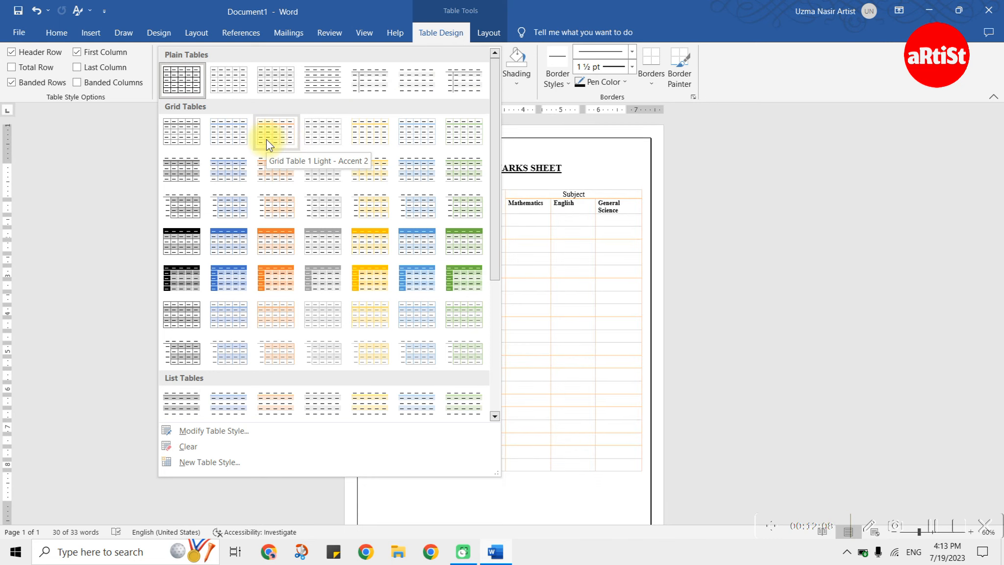
left_click(236, 233)
left_click(777, 327)
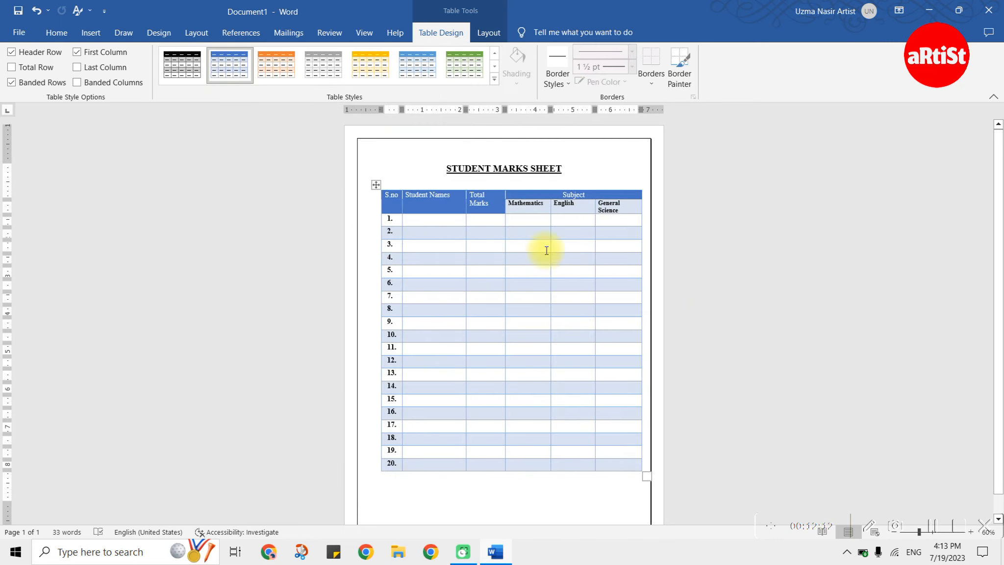
Step: Try the blue grid table style with a filled first column on the table, followed by its gold variant
left_click(494, 79)
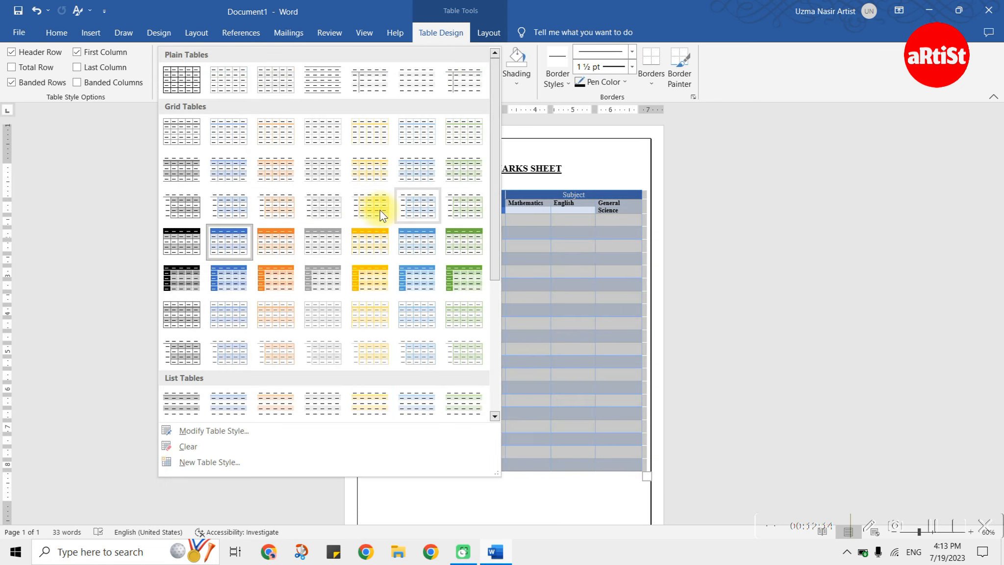
left_click(243, 288)
left_click(779, 296)
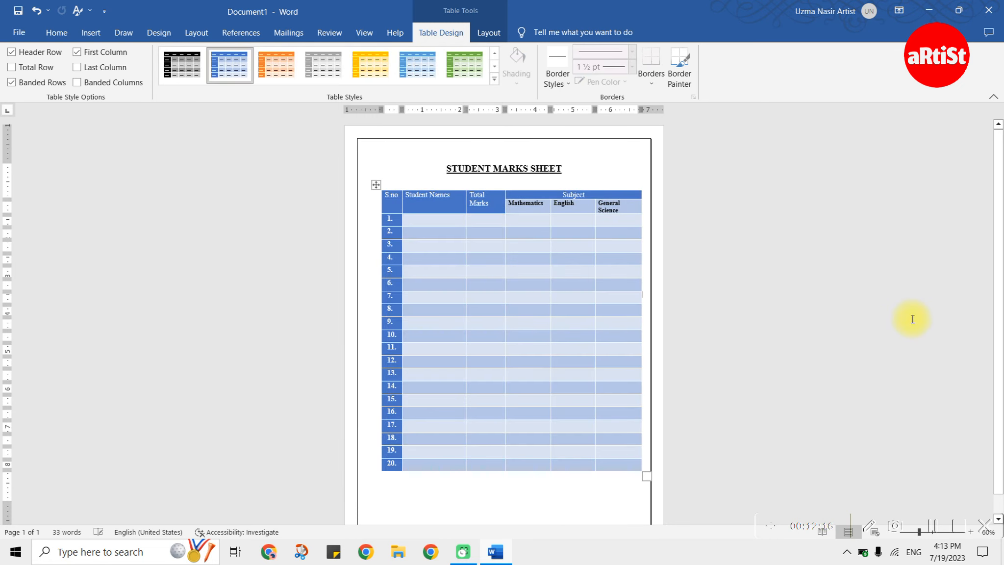
left_click(381, 72)
left_click(818, 325)
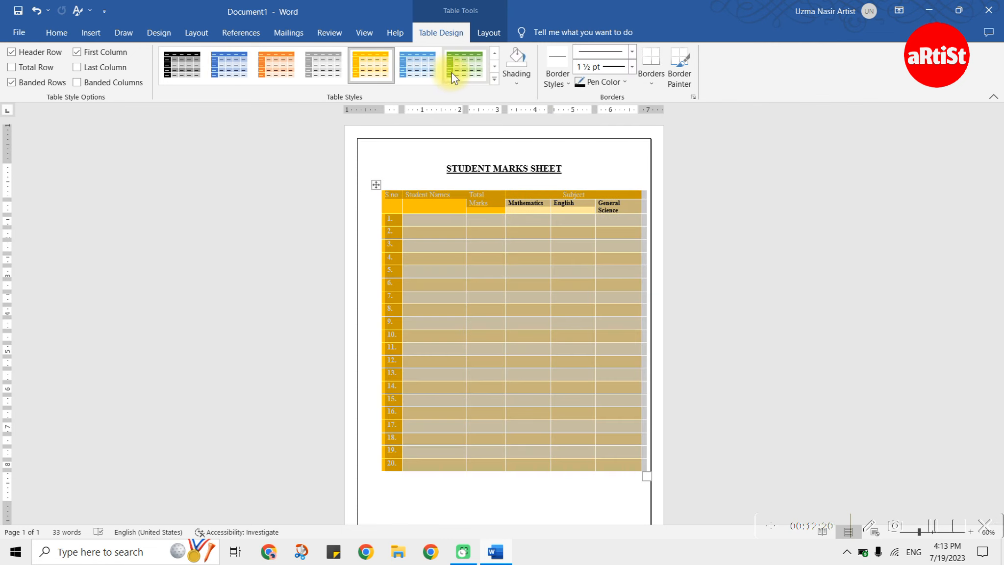
Step: Try the green and black variants of the filled-first-column grid style on the table
left_click(461, 66)
left_click(755, 269)
left_click(375, 185)
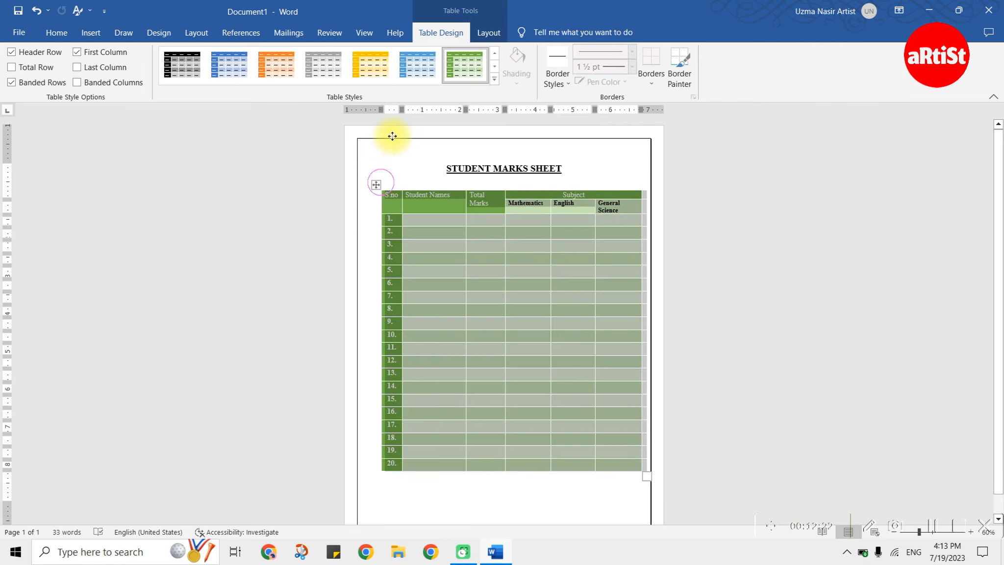
left_click(183, 65)
left_click(706, 347)
left_click(375, 184)
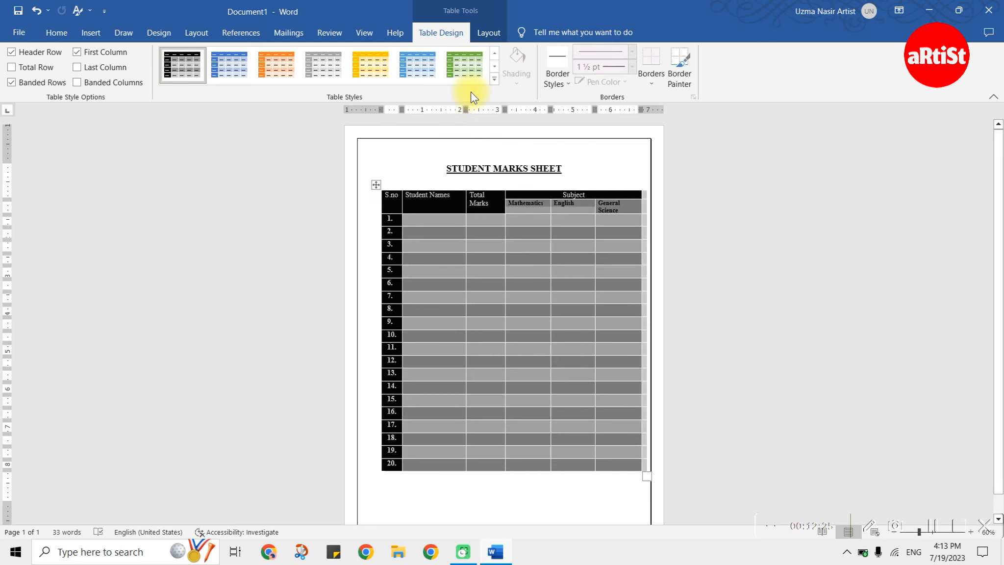
Step: Try the gray filled-first-column style on the table, followed by the light green banded grid style with colored text
left_click(494, 78)
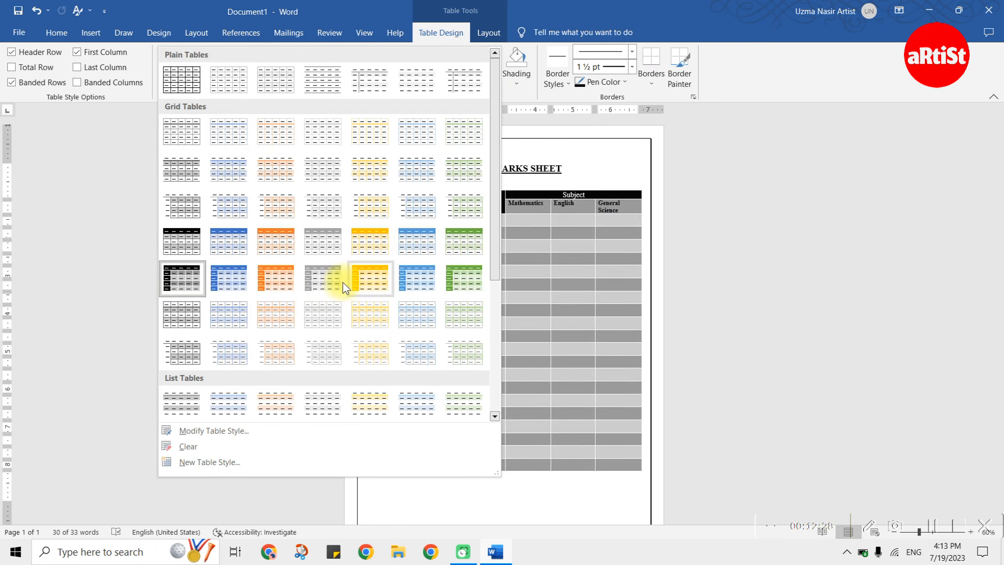
left_click(327, 279)
left_click(695, 272)
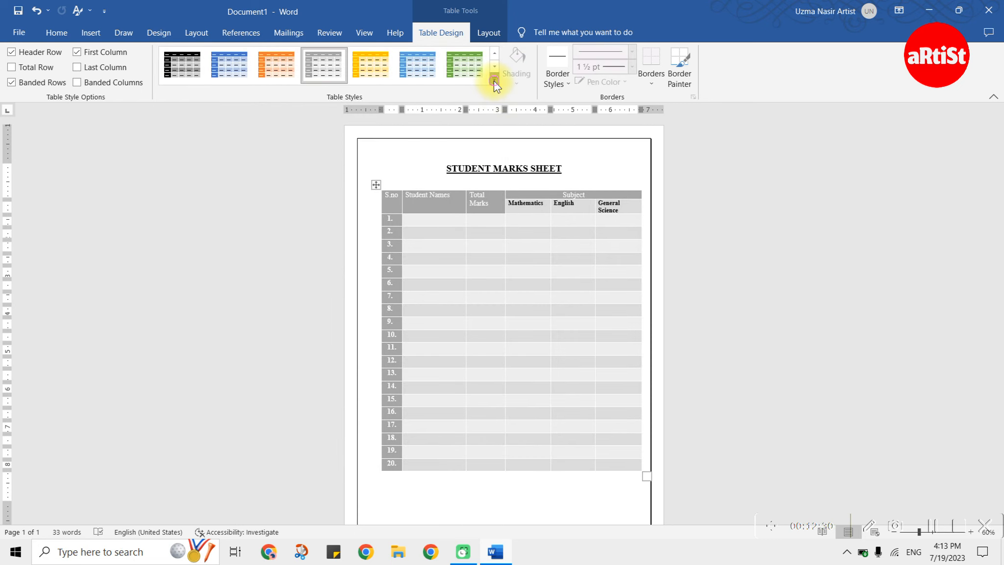
left_click(494, 78)
left_click(466, 307)
left_click(723, 302)
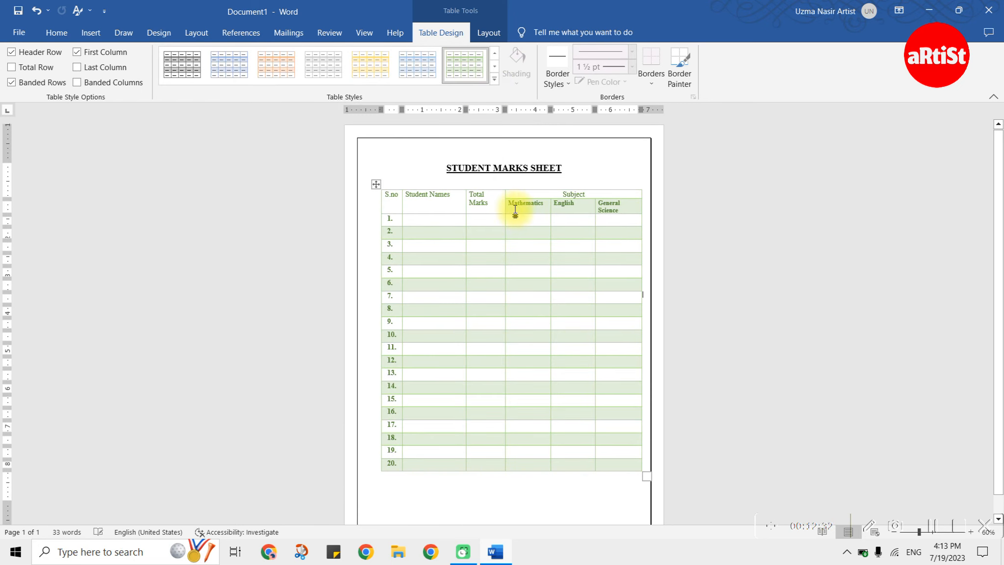
Step: Try the light orange banded grid style on the table and shift the table slightly left
left_click(494, 78)
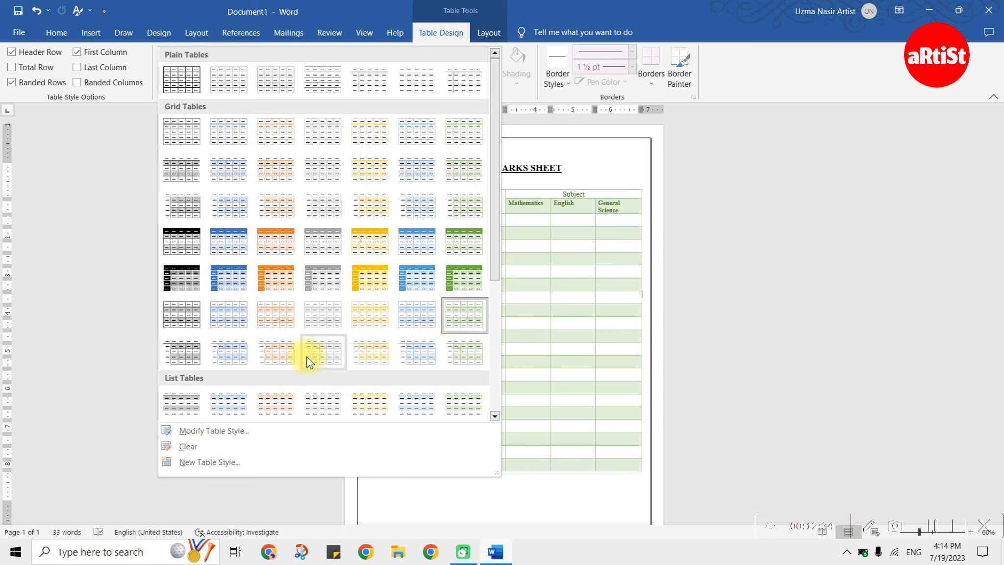
left_click(264, 318)
left_click(728, 319)
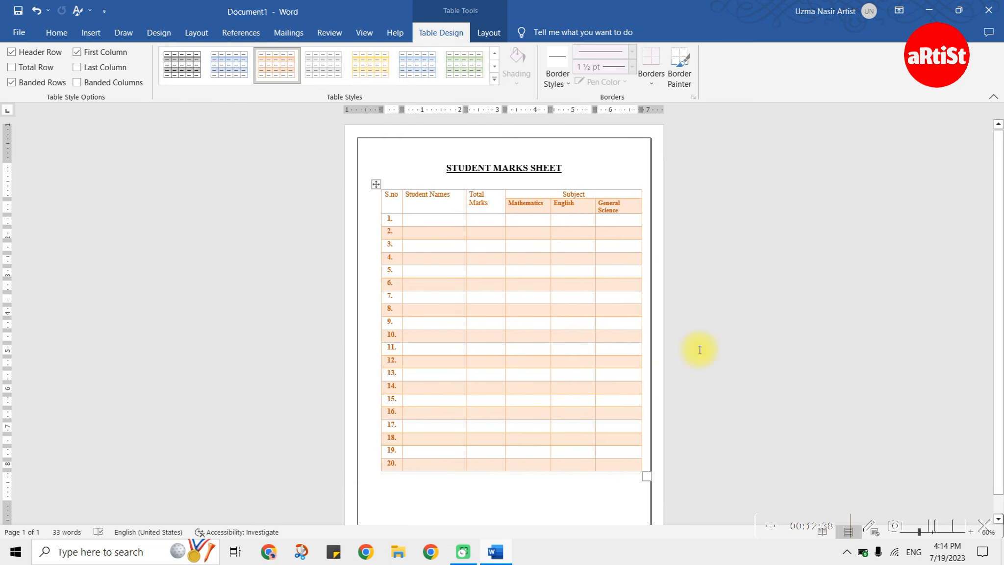
left_click_drag(381, 110, 376, 110)
left_click(391, 177)
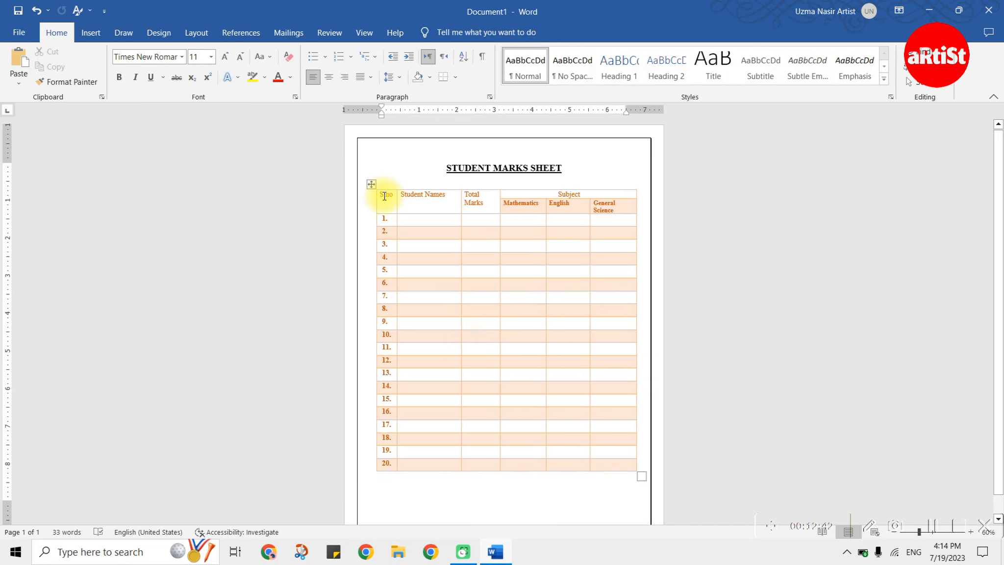
Step: Undo the table's shift and every trial table style, back to the plain black grid
key("ctrl+z")
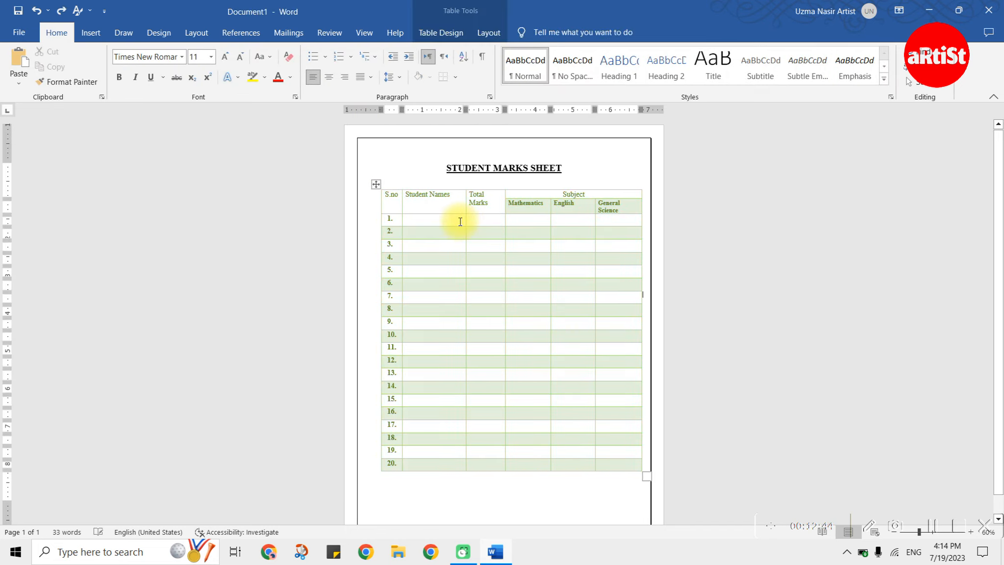
left_click(376, 184)
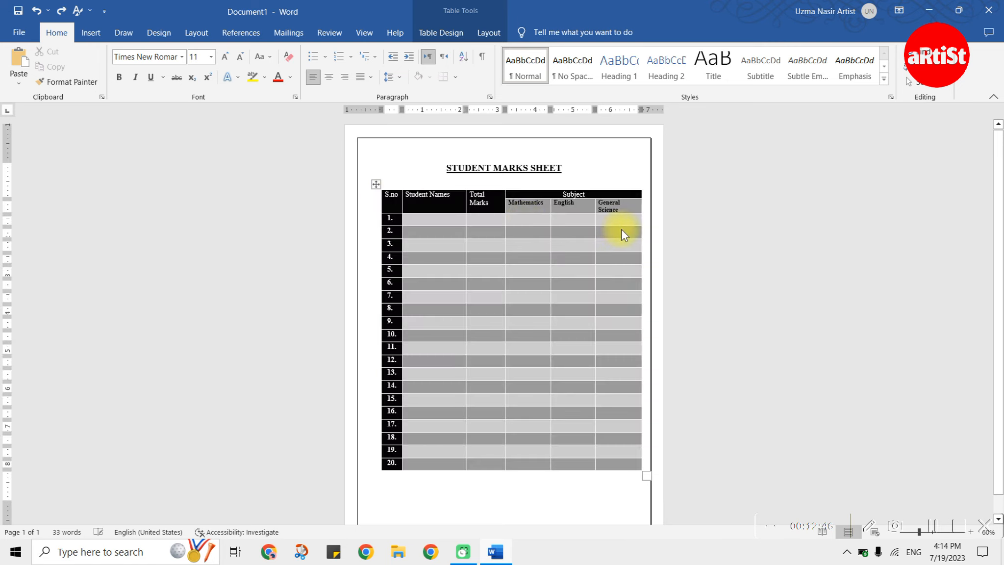
key("ctrl+z")
key("ctrl+z")
key("ctrl+z")
key("ctrl+z")
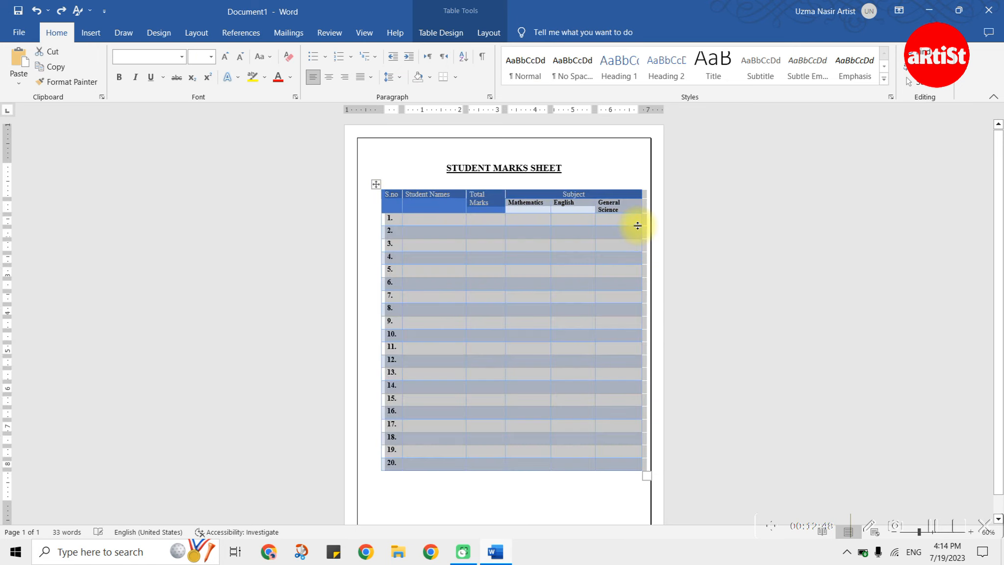
left_click(516, 240)
scroll(538, 226, "up", 4, "ctrl")
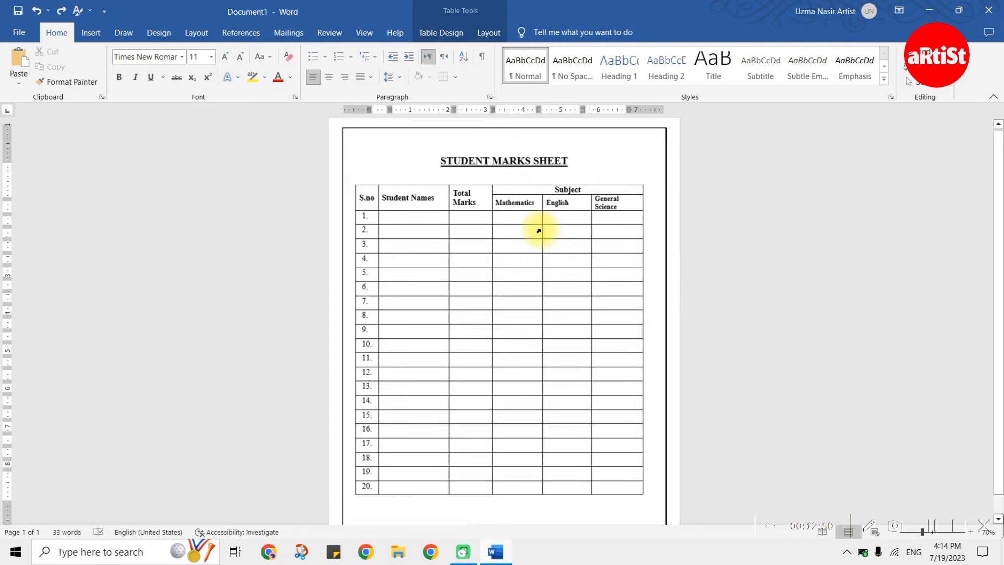
Step: Shade all the heading cells, from S.no through General Science, with a light orange theme color
left_click(274, 151)
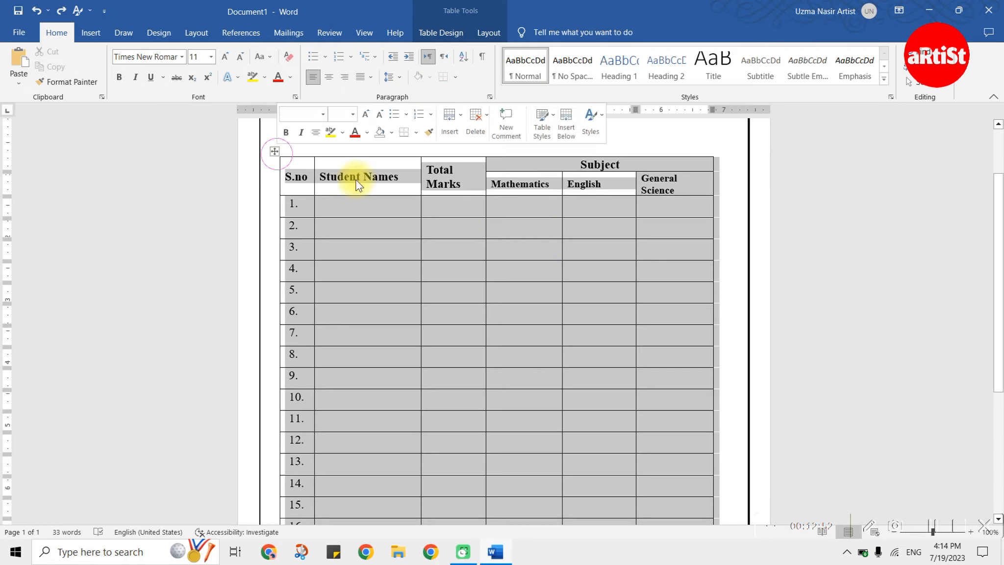
left_click(440, 31)
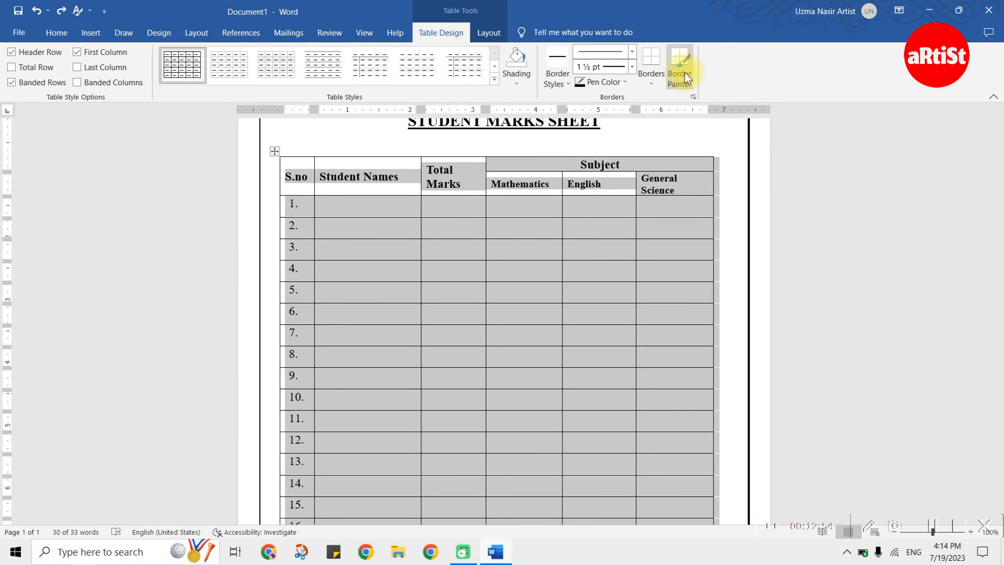
left_click(501, 182)
left_click_drag(307, 174, 608, 180)
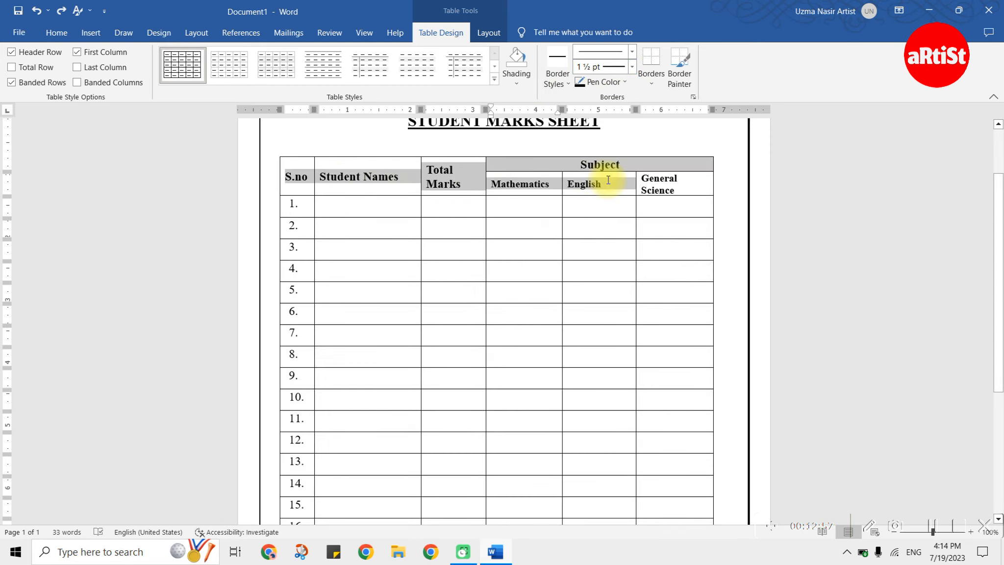
left_click(540, 184)
left_click_drag(292, 173, 655, 180)
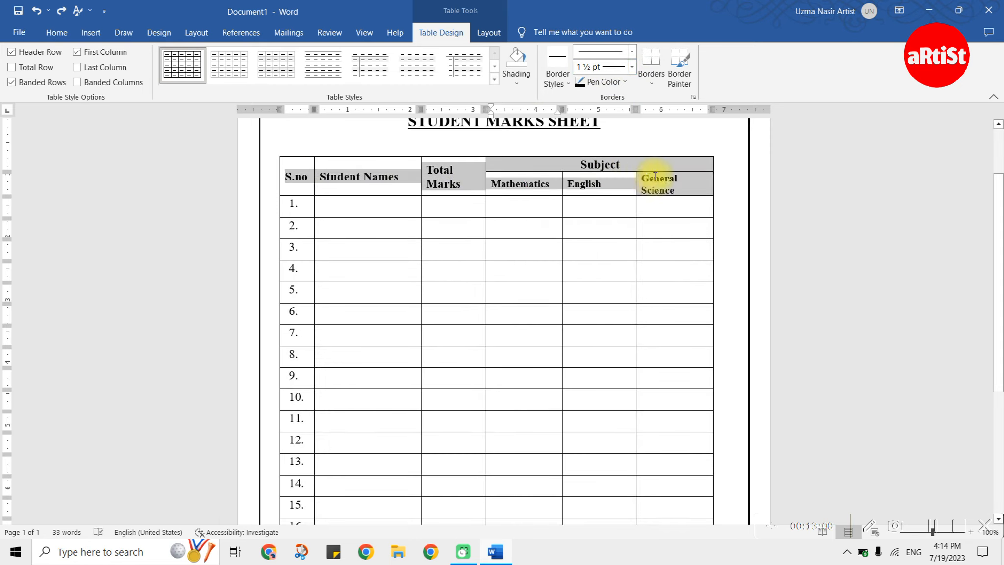
left_click(530, 86)
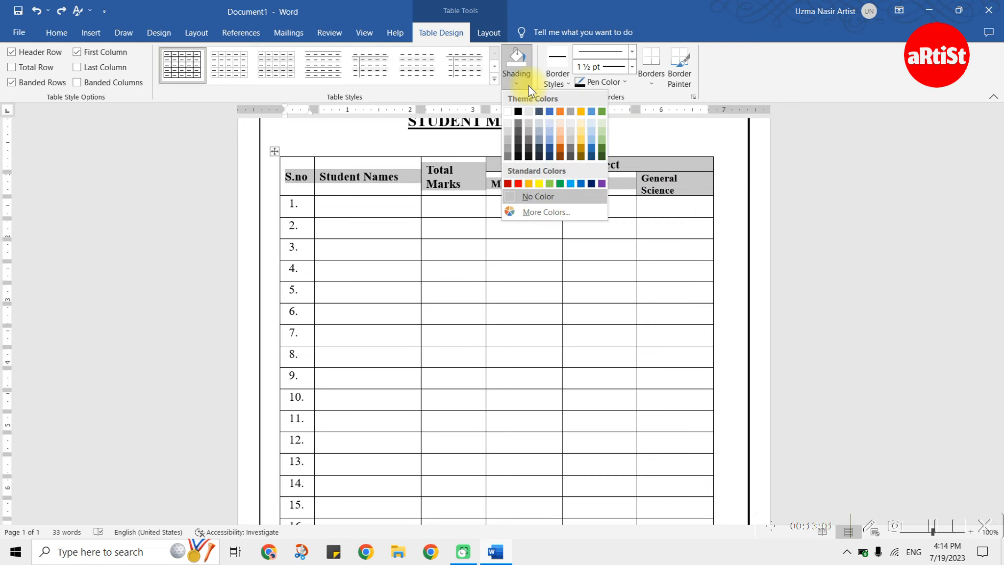
left_click(560, 134)
left_click(534, 233)
Step: Shade the whole of student row 1 with a paler orange than the heading cells
left_click(294, 227)
left_click(334, 228)
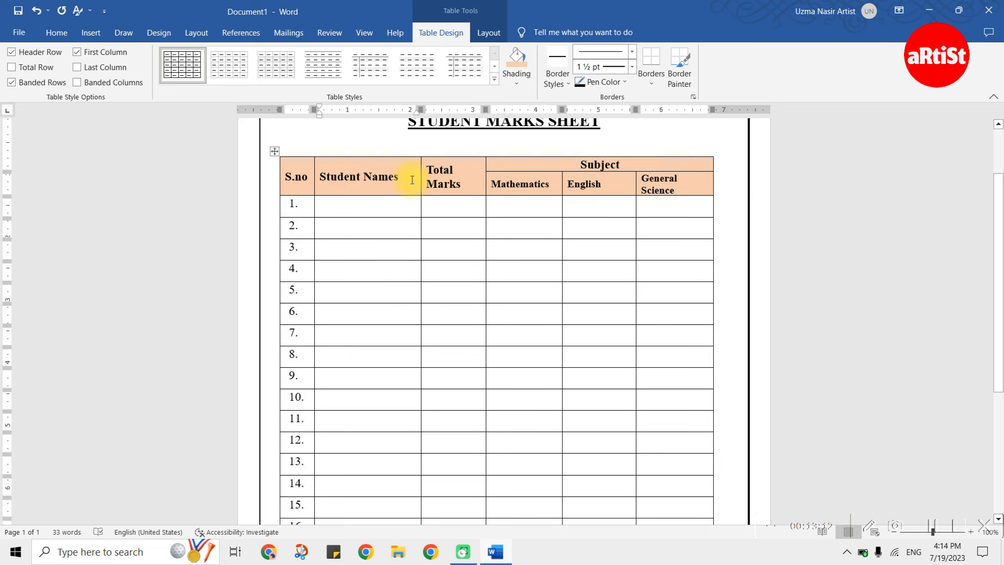
left_click_drag(311, 210, 686, 206)
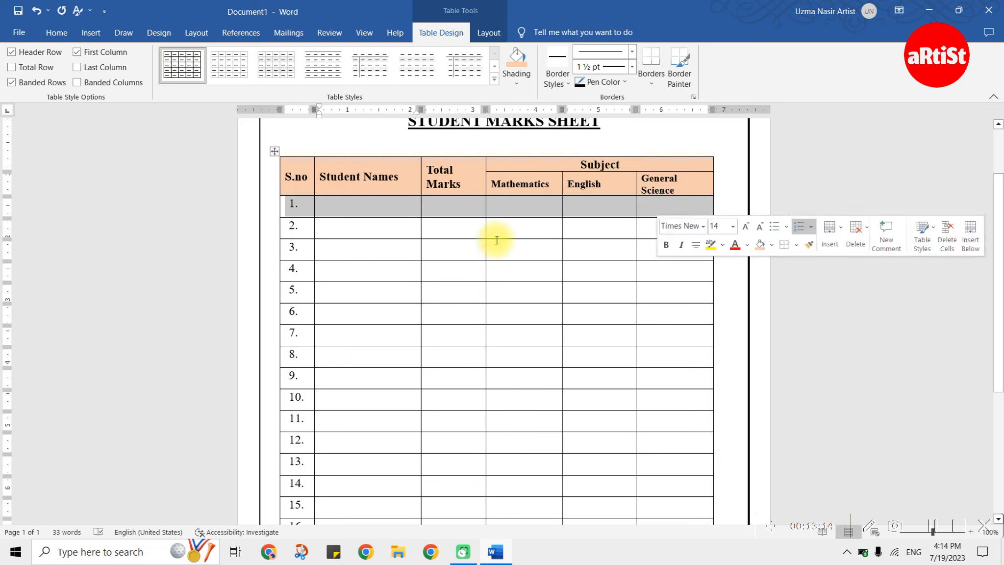
left_click(528, 86)
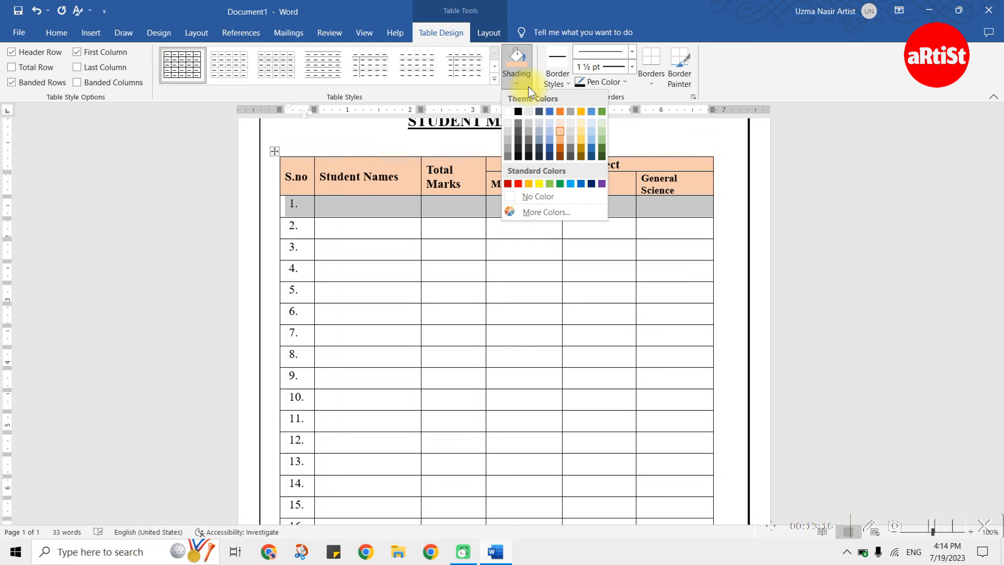
left_click(561, 129)
left_click(505, 251)
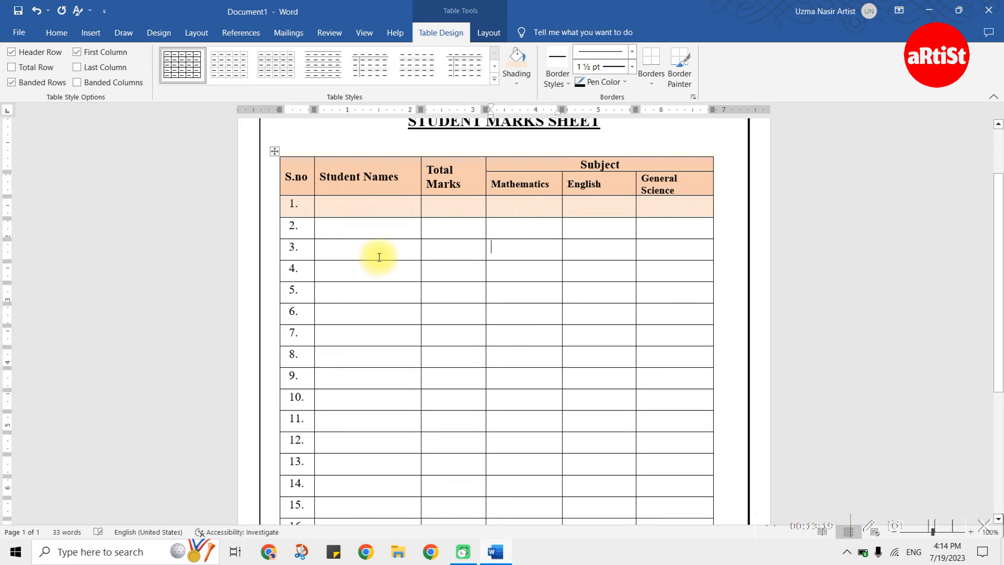
Step: Shade the whole of row 3 in the same pale orange as row 1, leaving row 2 white
left_click_drag(309, 232, 598, 255)
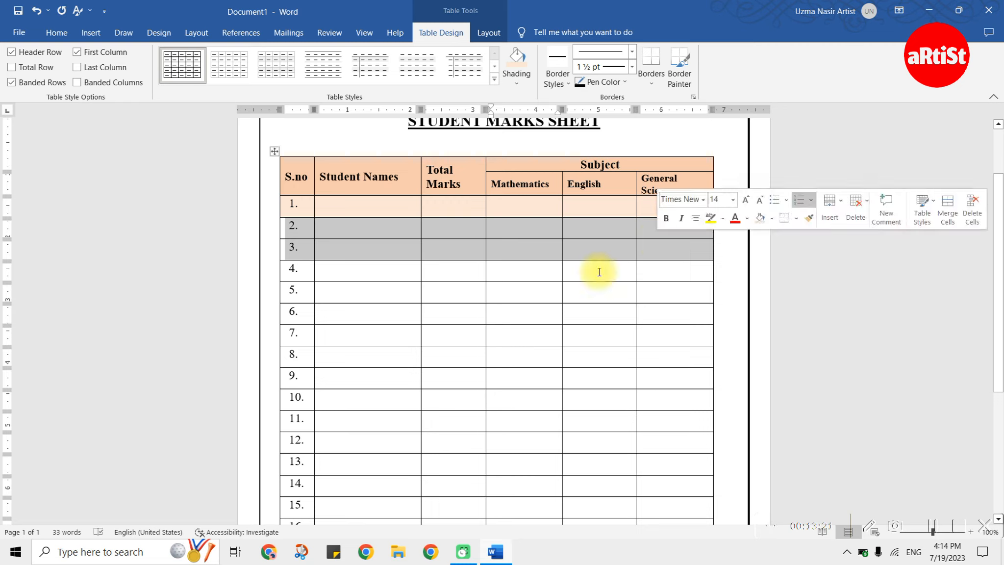
left_click(599, 271)
left_click_drag(297, 246, 663, 240)
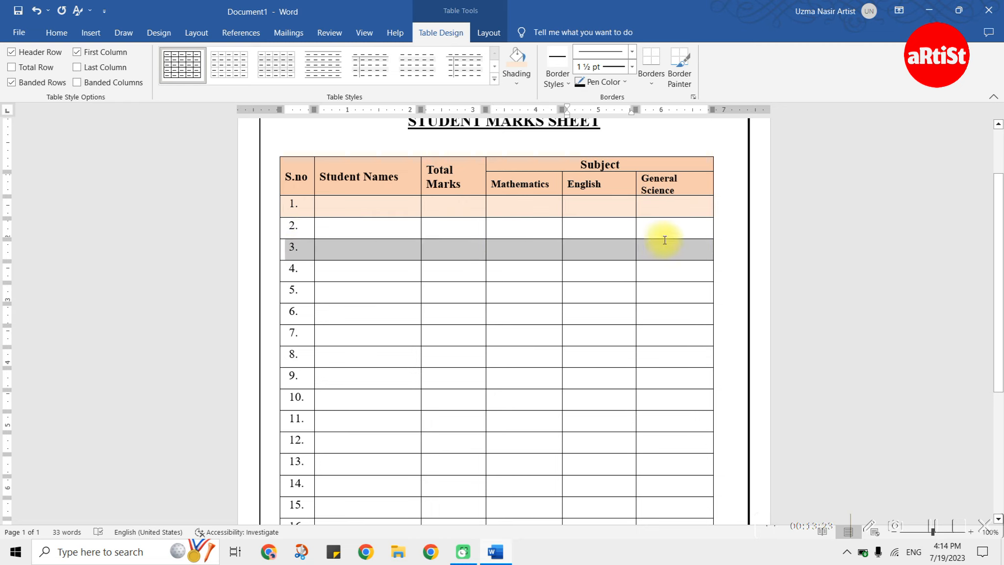
left_click(517, 58)
scroll(490, 167, "down", 1)
left_click(444, 235)
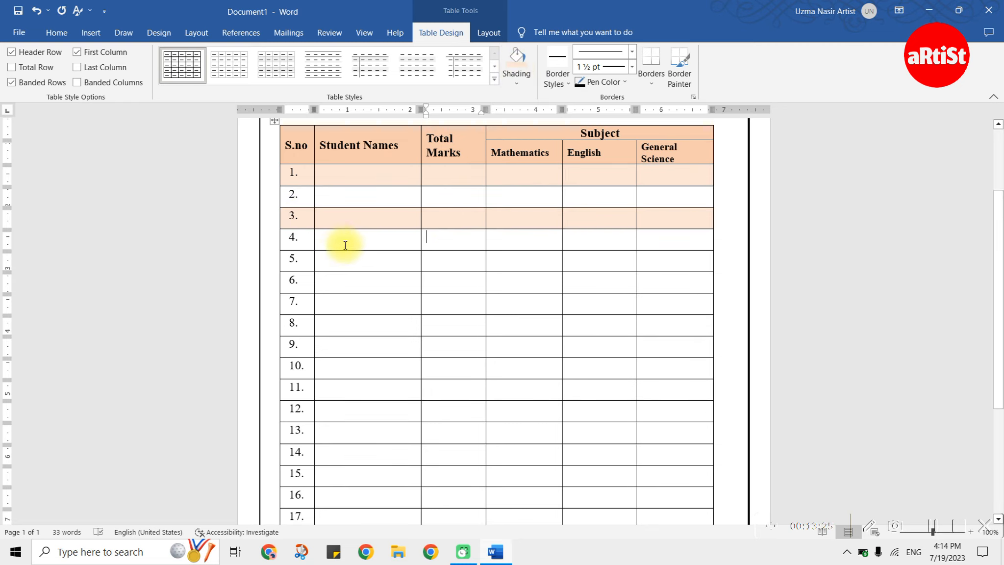
Step: Shade the whole of rows 5 and 7 in the same pale orange, leaving row 6 white
left_click(295, 259)
left_click(341, 259)
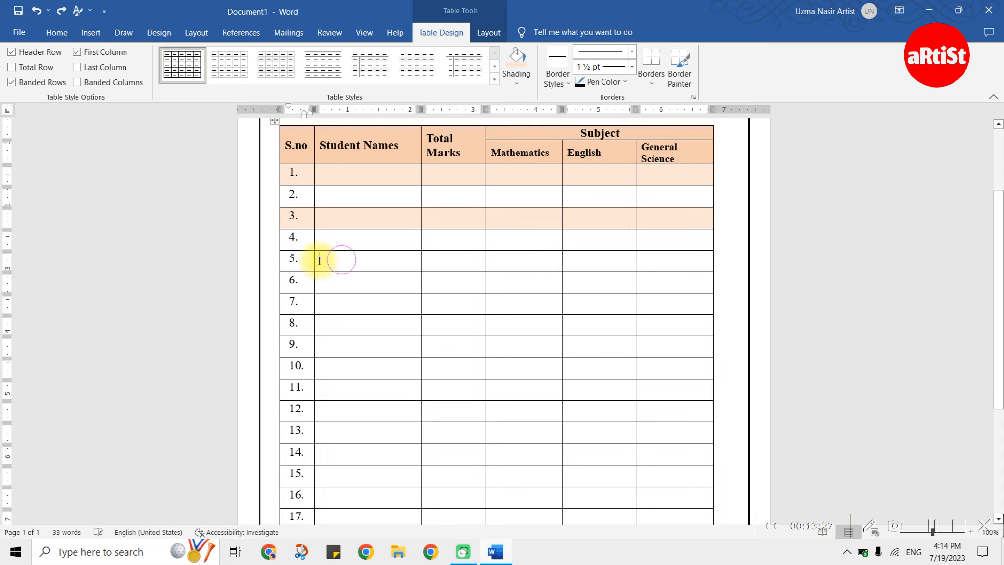
left_click_drag(301, 259, 638, 253)
left_click(518, 66)
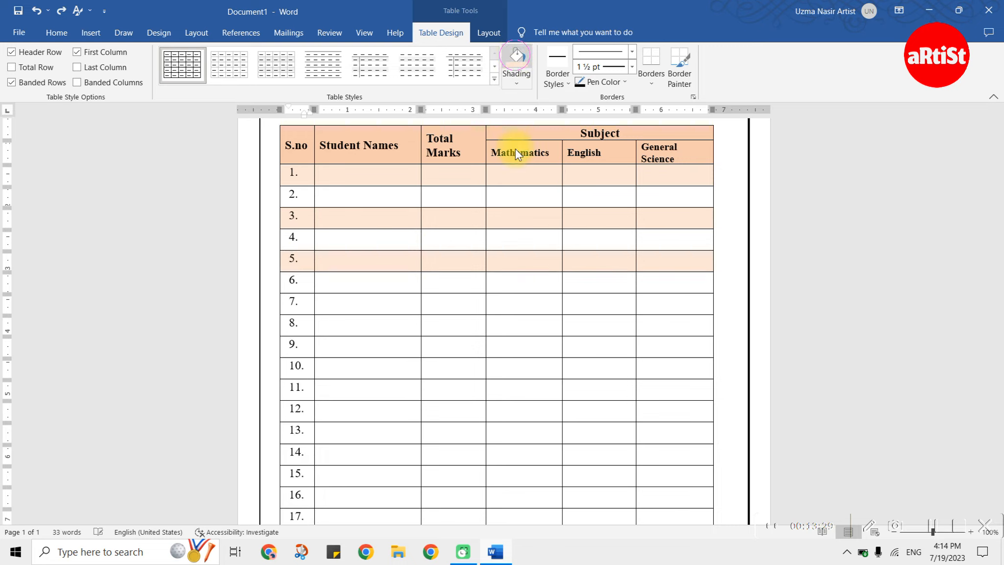
scroll(375, 210, "down", 3)
left_click_drag(596, 206, 657, 207)
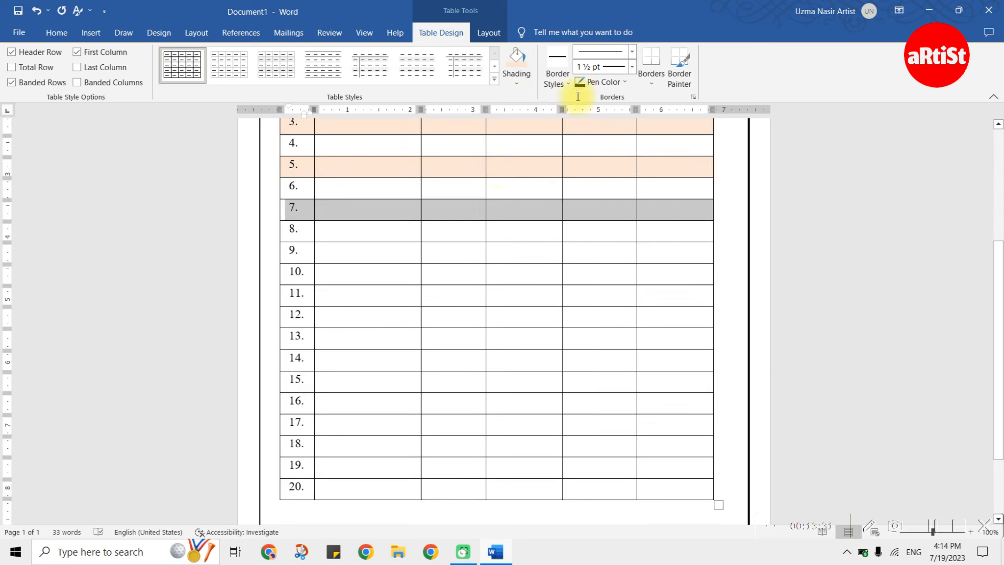
left_click(516, 61)
Step: Shade the whole of rows 9, 11 and 13 in the same pale orange as row 7
left_click_drag(305, 257, 687, 253)
scroll(354, 222, "down", 2)
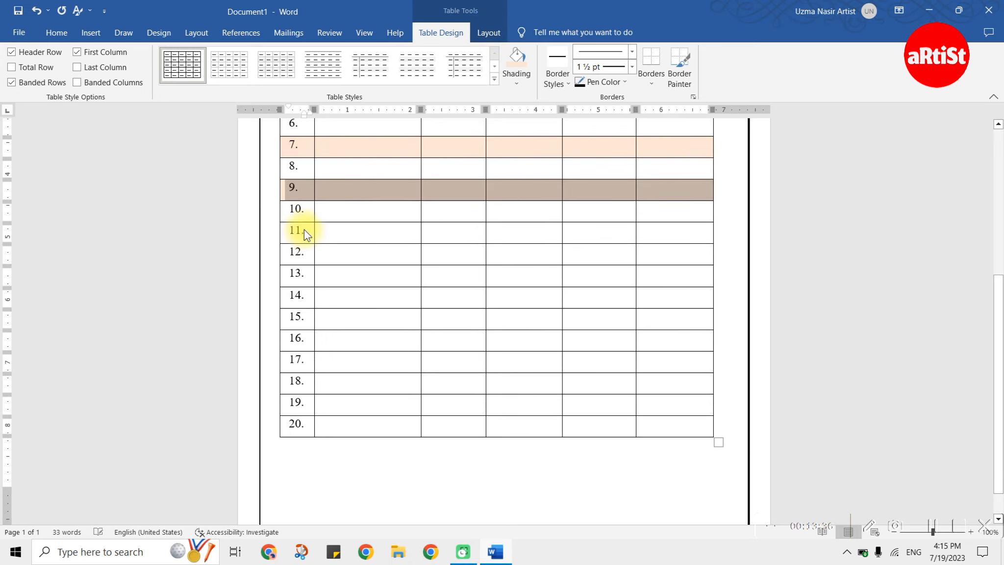
left_click_drag(308, 229, 650, 226)
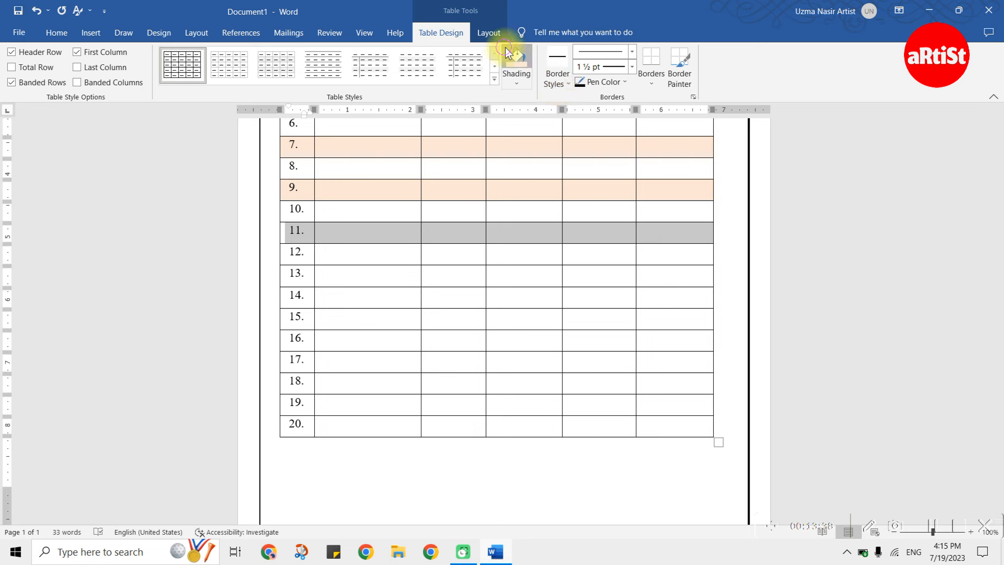
left_click(516, 58)
left_click_drag(313, 273, 682, 277)
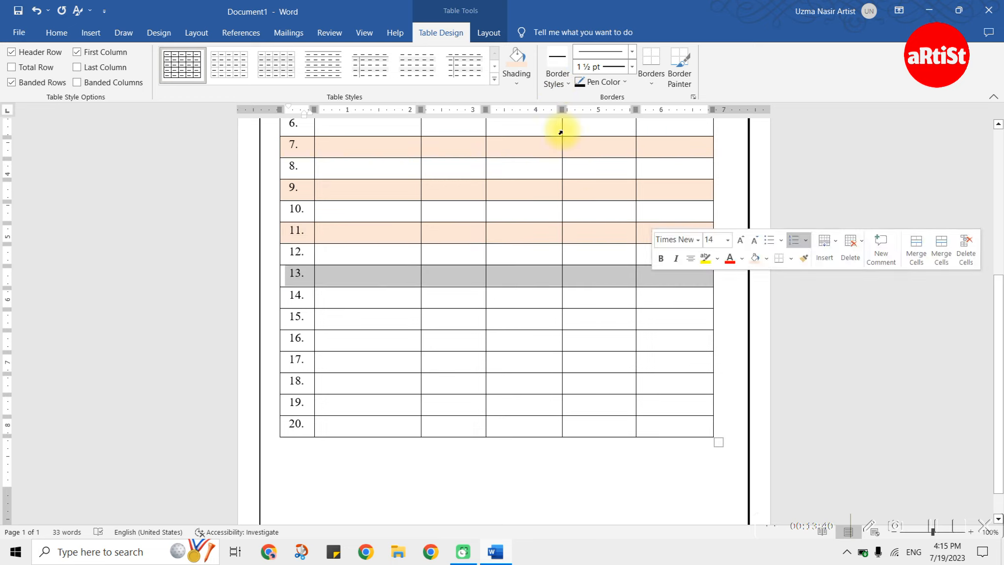
left_click(521, 58)
Step: Shade the whole of rows 15, 17 and 19 in the same pale orange, completing the alternating row shading
left_click_drag(320, 318, 647, 321)
left_click(518, 56)
mouse_move(314, 358)
left_mouse_down()
mouse_move(548, 348)
mouse_move(648, 357)
left_mouse_up()
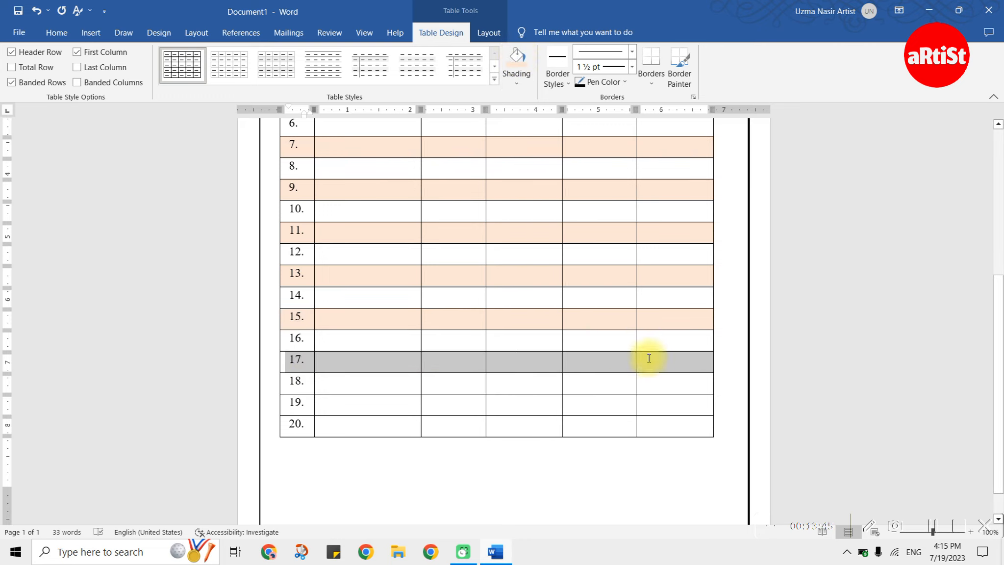
left_click(518, 59)
mouse_move(306, 405)
left_mouse_down()
mouse_move(571, 393)
mouse_move(648, 399)
left_mouse_up()
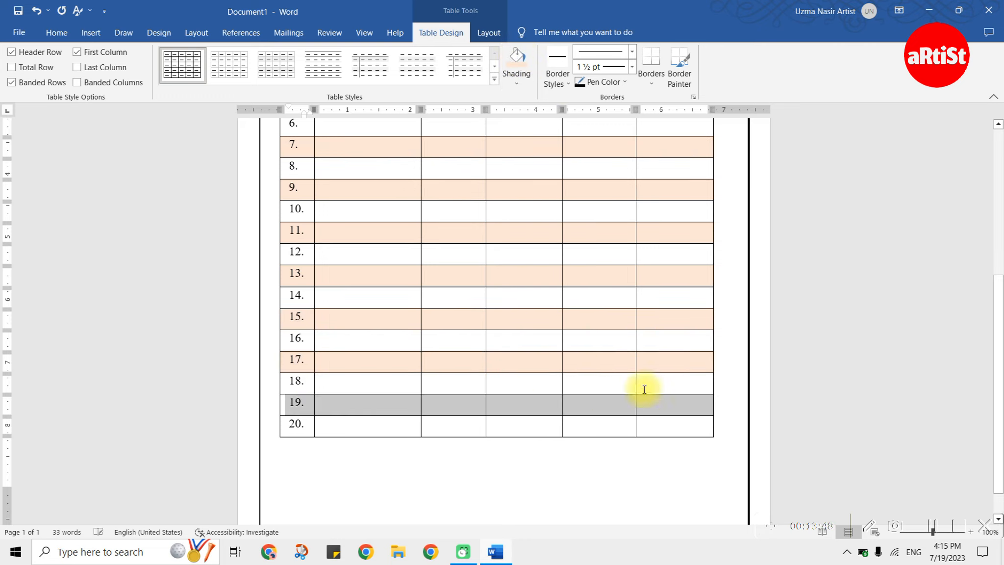
left_click(524, 58)
scroll(679, 247, "down", 1)
left_click(748, 263)
Step: Remove the bold formatting from the subject headings Mathematics, English and General Science
scroll(749, 265, "down", 4)
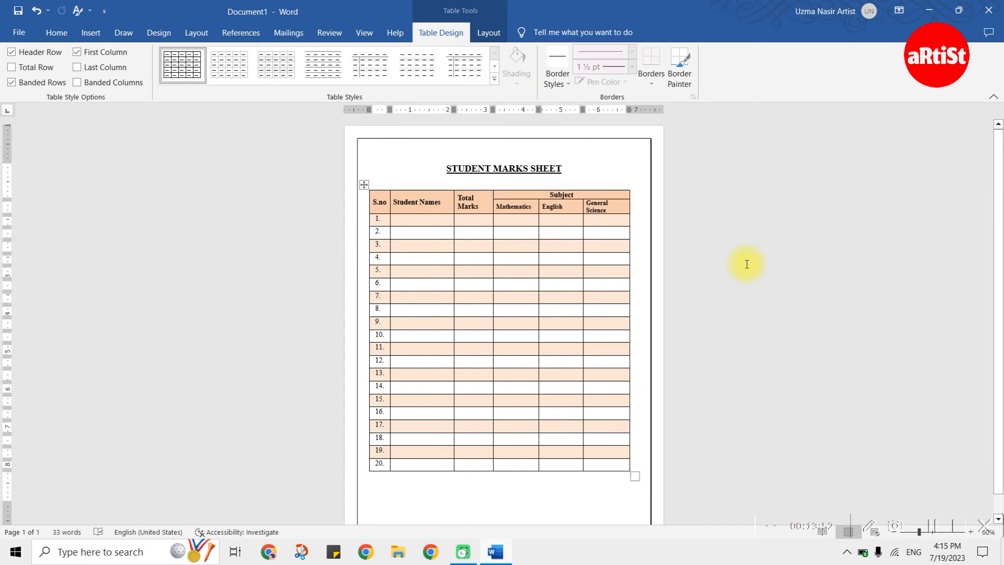
scroll(747, 263, "up", 4)
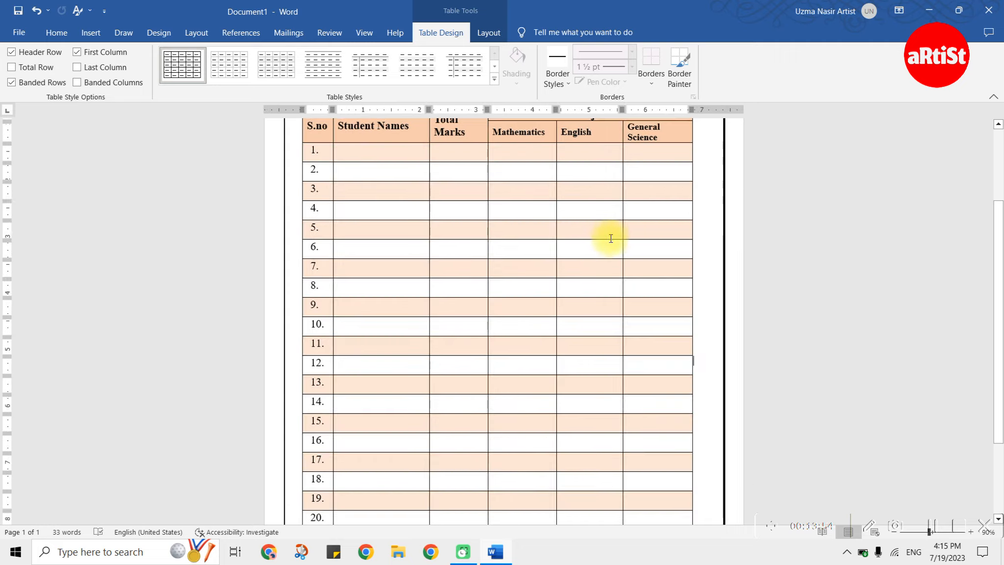
left_click(500, 216)
scroll(635, 214, "up", 3)
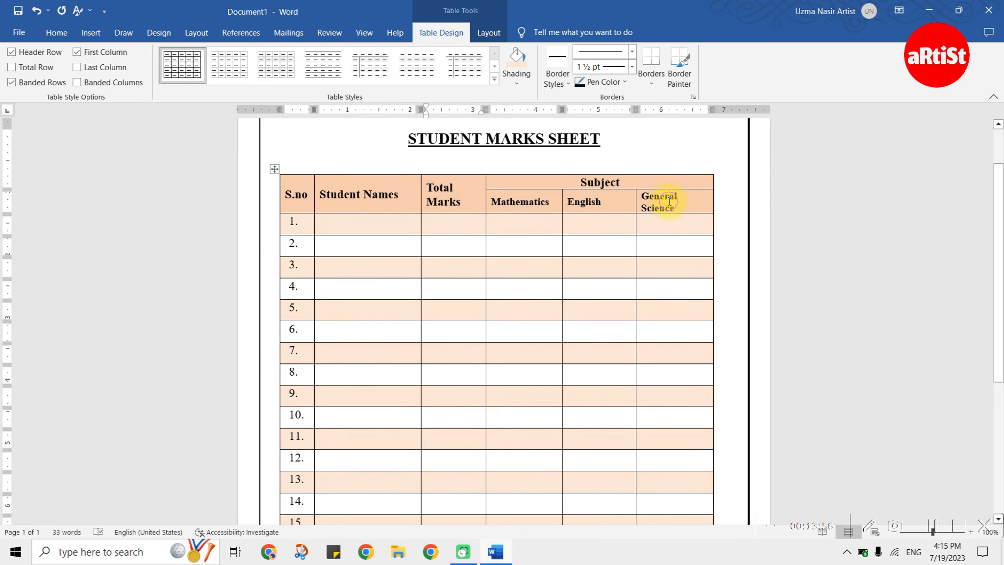
left_click_drag(669, 201, 544, 209)
key("ctrl+b")
left_click(572, 274)
left_click(802, 259)
key("ctrl+s")
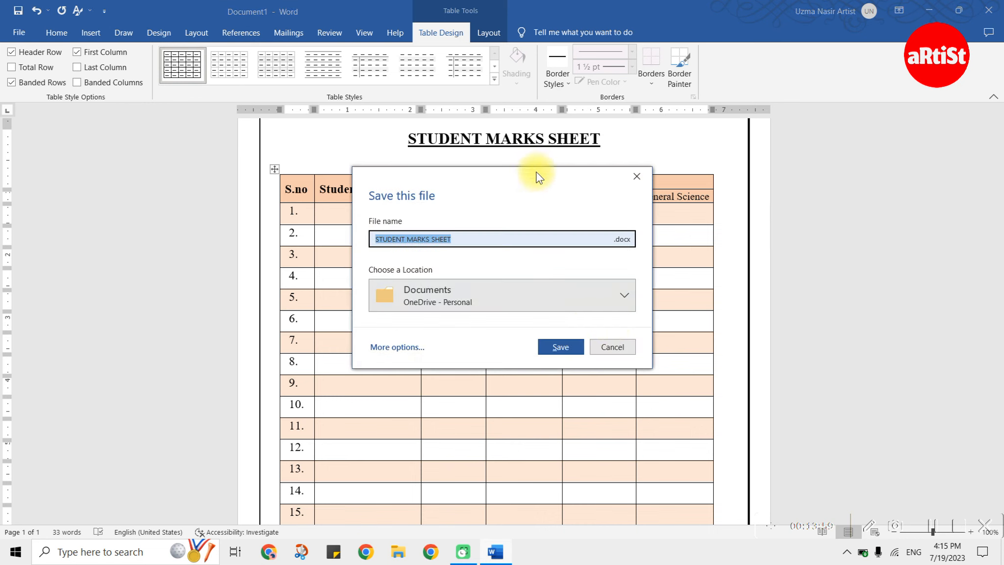
left_click(611, 345)
left_click(465, 241)
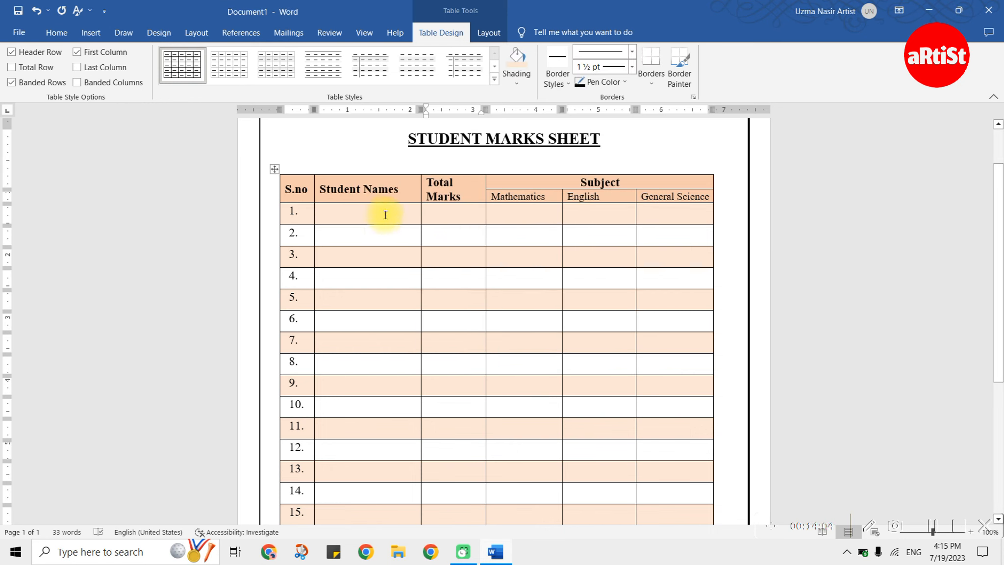
Step: Try to paint an orange 1 ½ pt border style along the upper and lower edges of the table's heading row
left_click(273, 170)
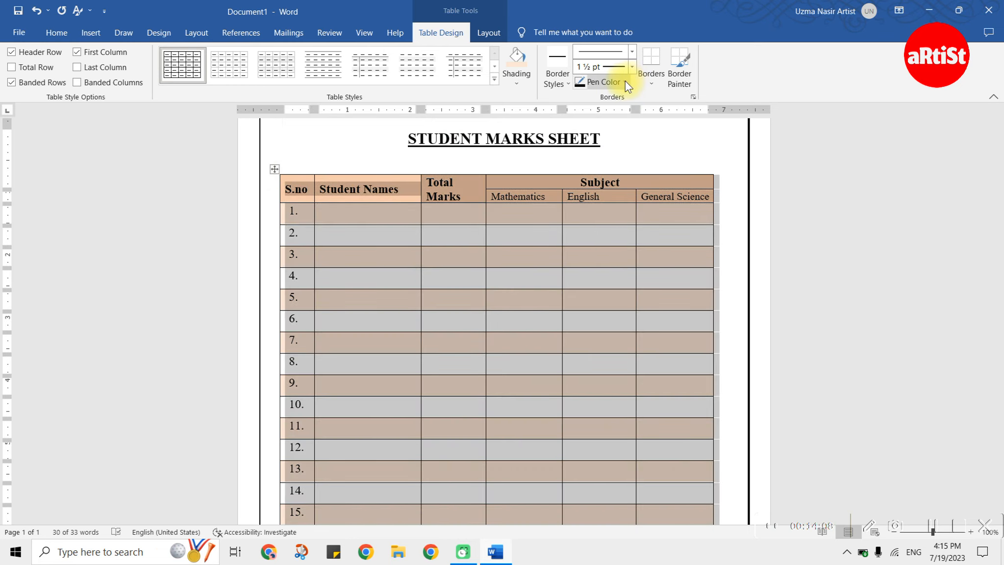
left_click(566, 80)
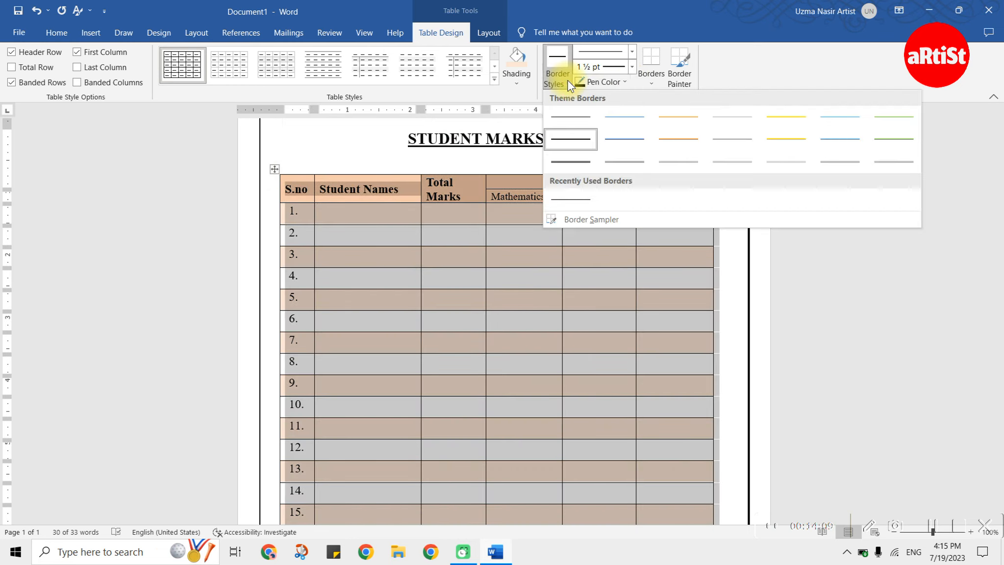
left_click(675, 145)
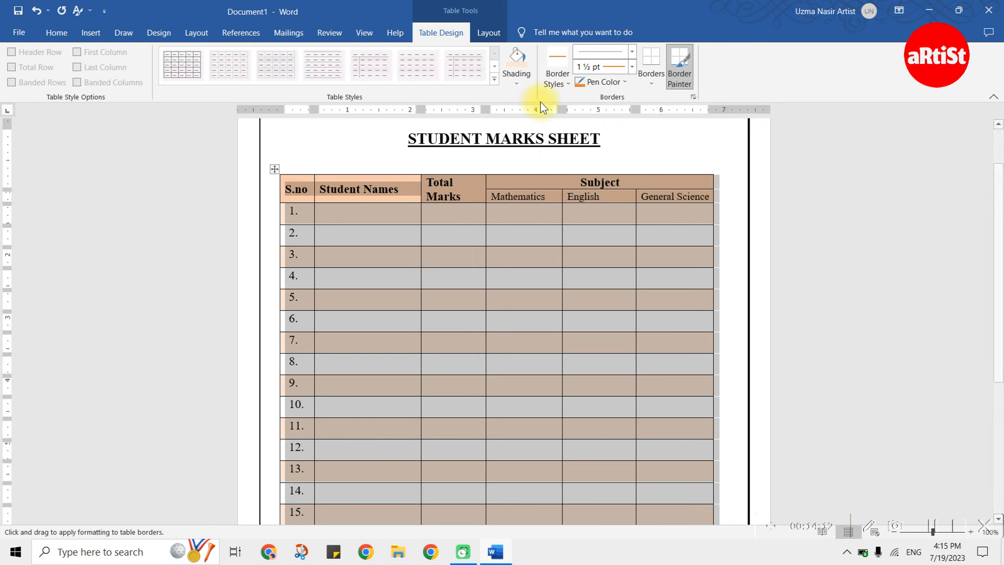
mouse_move(299, 169)
left_mouse_down()
mouse_move(636, 191)
mouse_move(716, 175)
left_mouse_up()
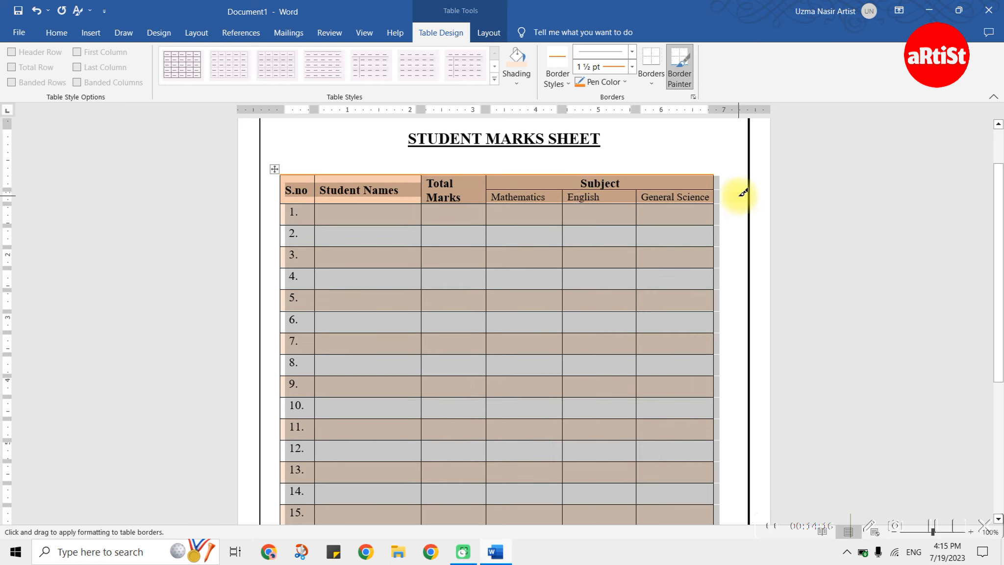
left_click_drag(291, 201, 714, 199)
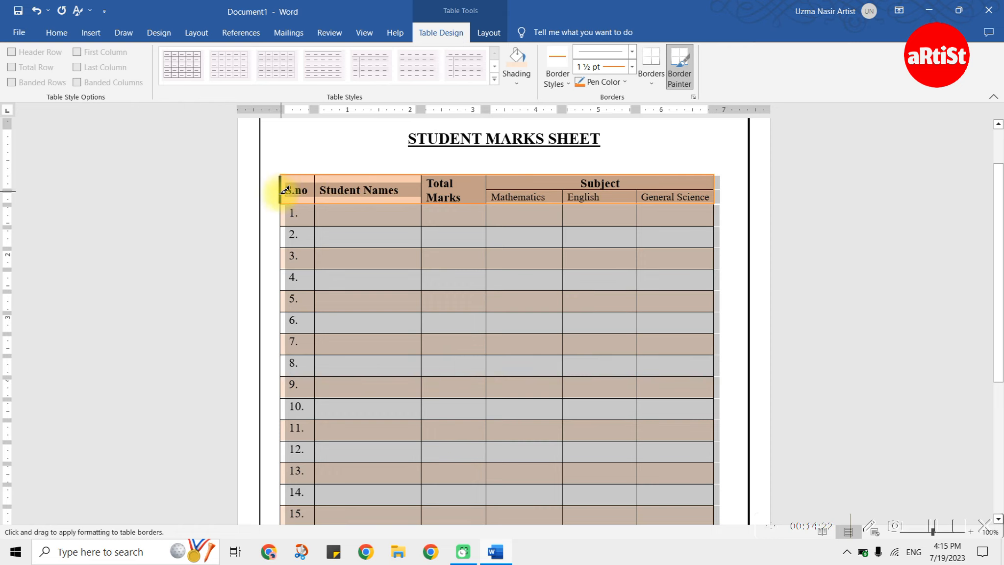
Step: Try to paint the same orange border down both sides of the table and along its bottom edge
scroll(707, 211, "down", 1)
scroll(707, 211, "down", 3)
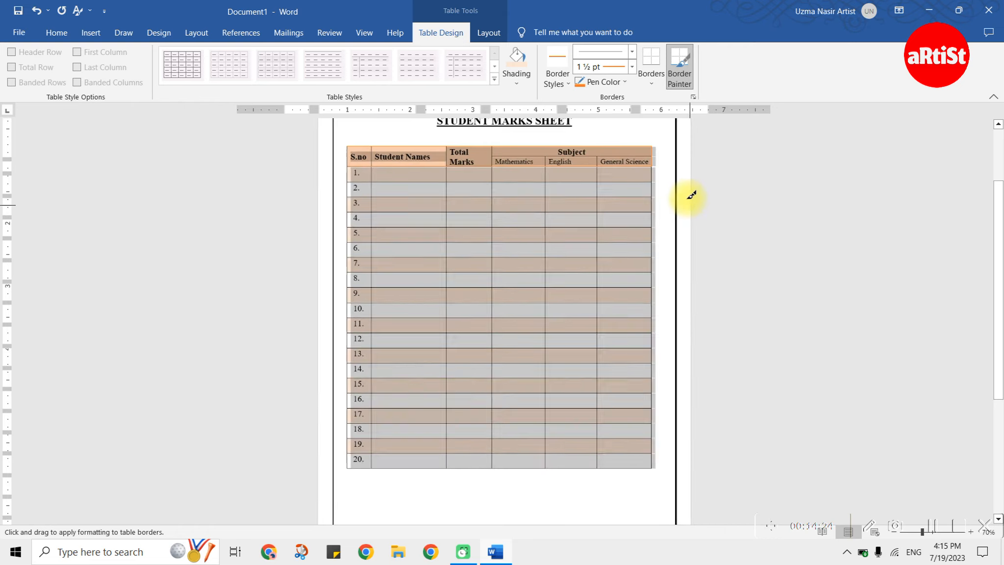
mouse_move(650, 167)
left_mouse_down()
mouse_move(667, 383)
mouse_move(658, 458)
left_mouse_up()
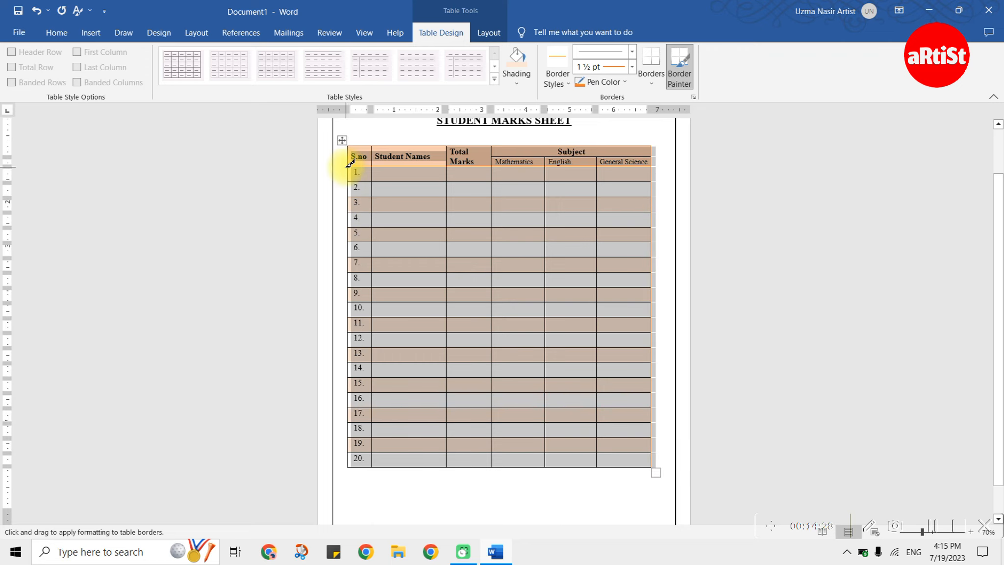
mouse_move(351, 165)
left_mouse_down()
mouse_move(350, 466)
mouse_move(646, 466)
left_mouse_up()
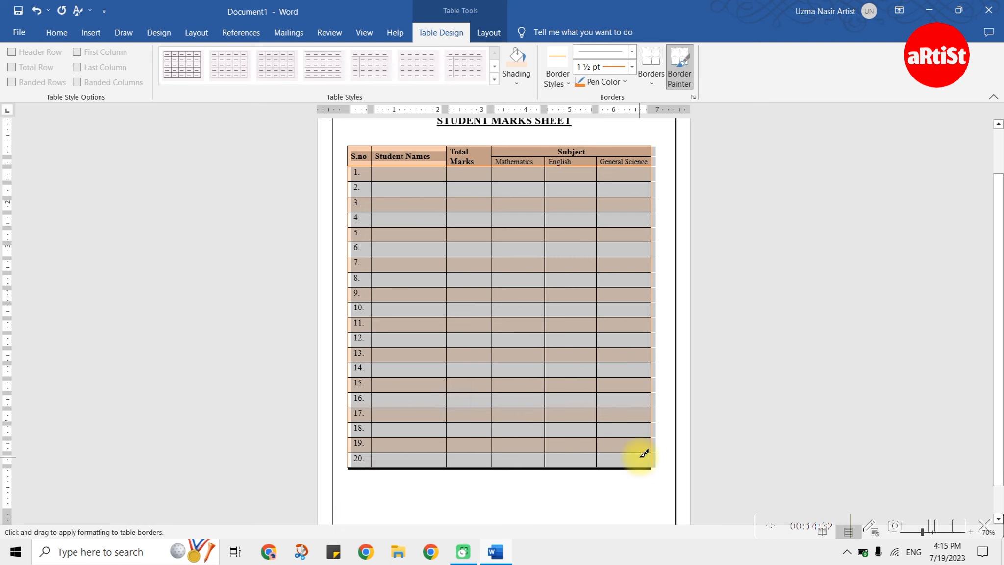
left_click(744, 436)
scroll(746, 349, "up", 2, "ctrl")
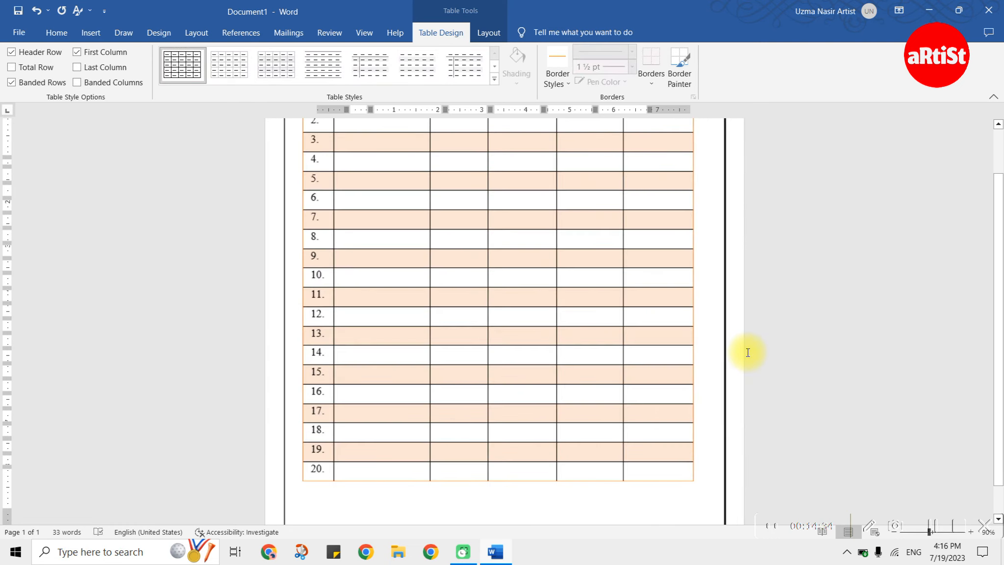
scroll(706, 279, "up", 3)
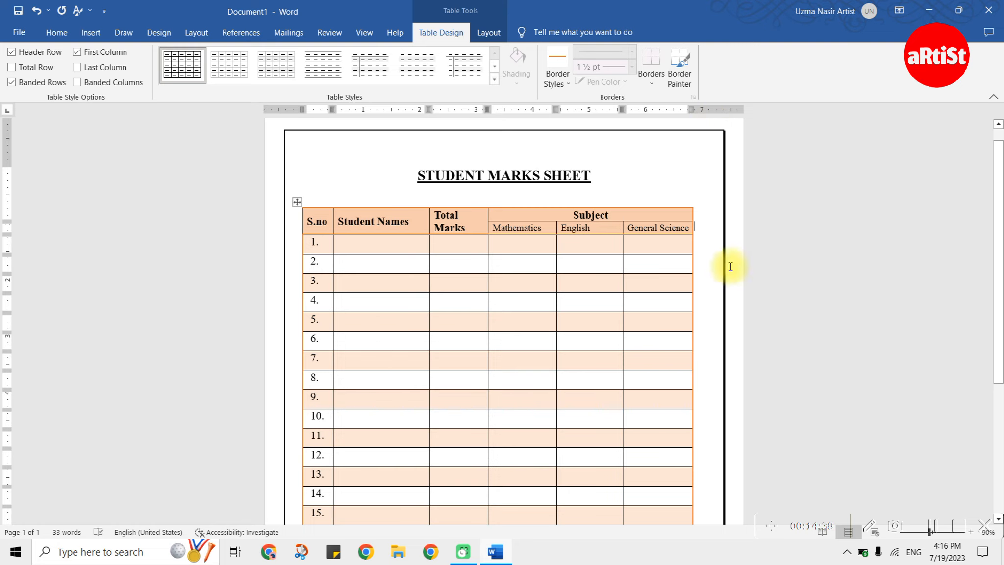
Step: Undo all the hand-painted orange borders, back to the table's plain black outline
key("ctrl+z")
left_click(773, 256)
key("ctrl+z")
key("ctrl+z")
key("ctrl+z")
key("ctrl+z")
key("ctrl+z")
key("ctrl+z")
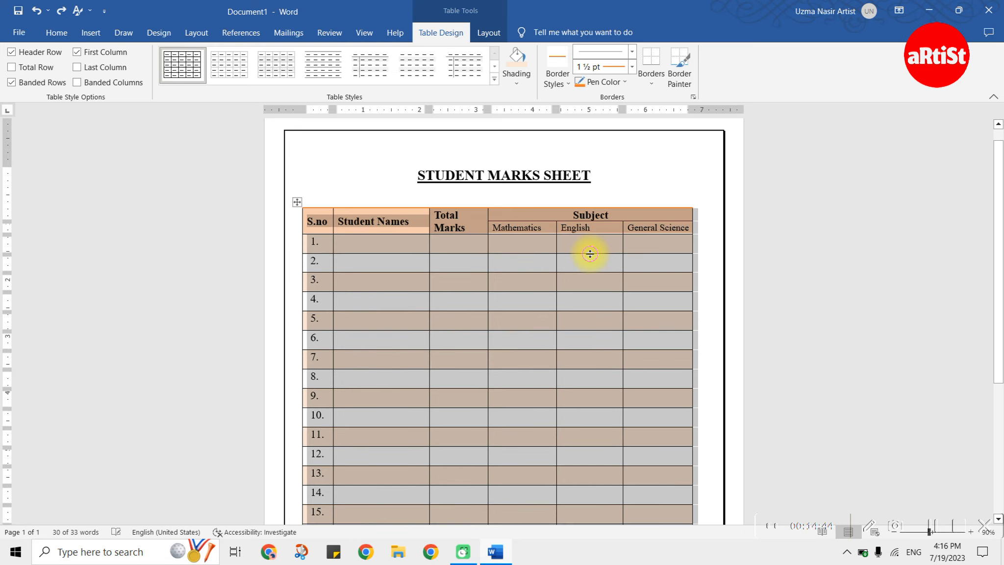
left_click(610, 253)
key("ctrl+z")
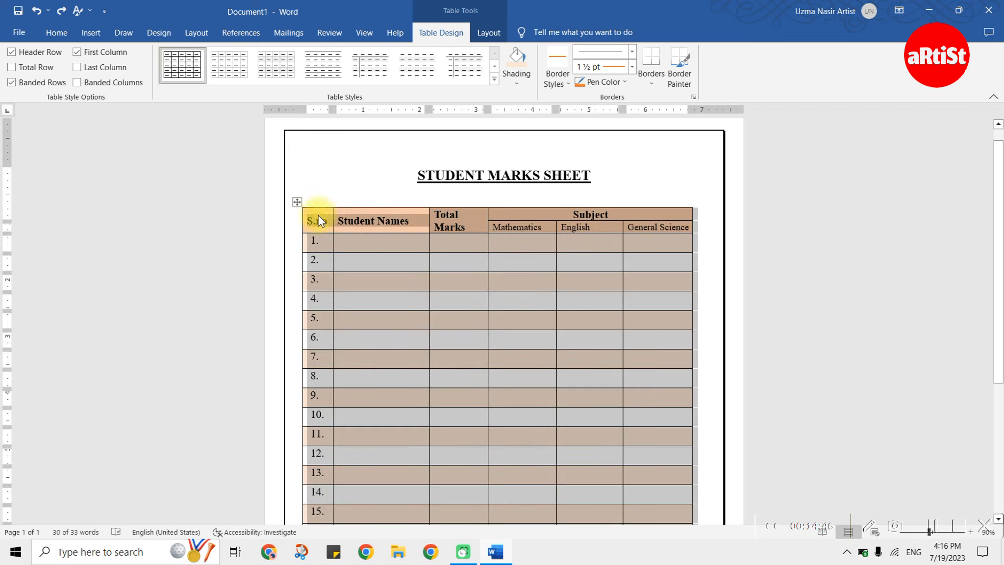
Step: Select the whole table and set the border pen to a darker orange theme color with a 2 ¼ pt line weight
left_click(296, 199)
left_click(319, 221)
scroll(637, 348, "down", 5)
left_click_drag(318, 220, 661, 403)
scroll(667, 343, "up", 5)
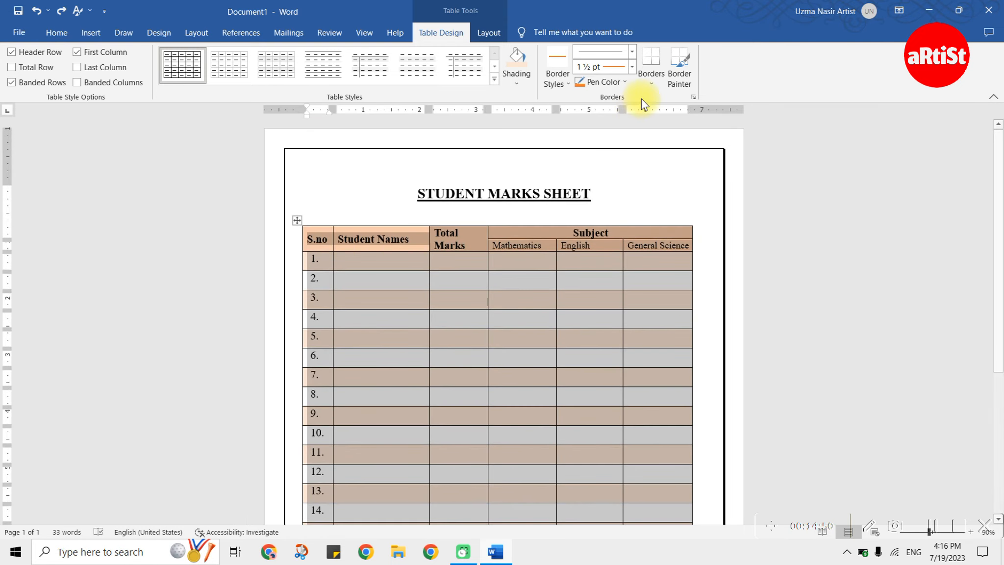
left_click(654, 78)
left_click(603, 92)
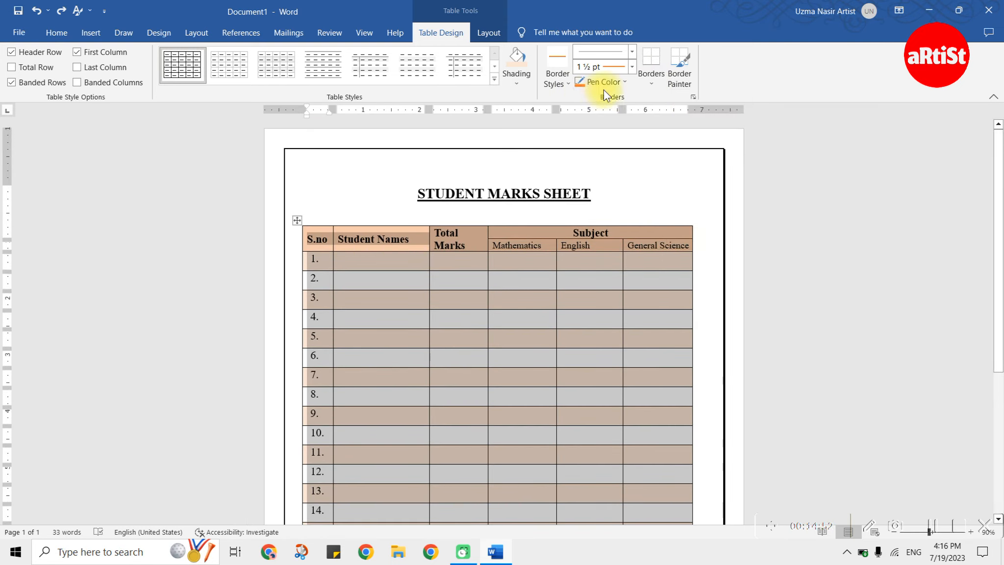
left_click(624, 83)
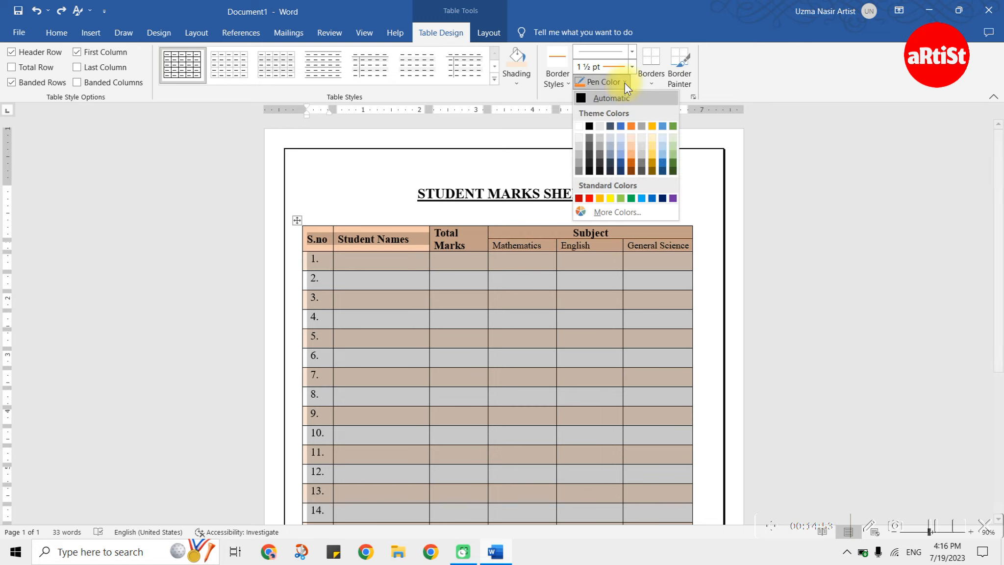
left_click(634, 162)
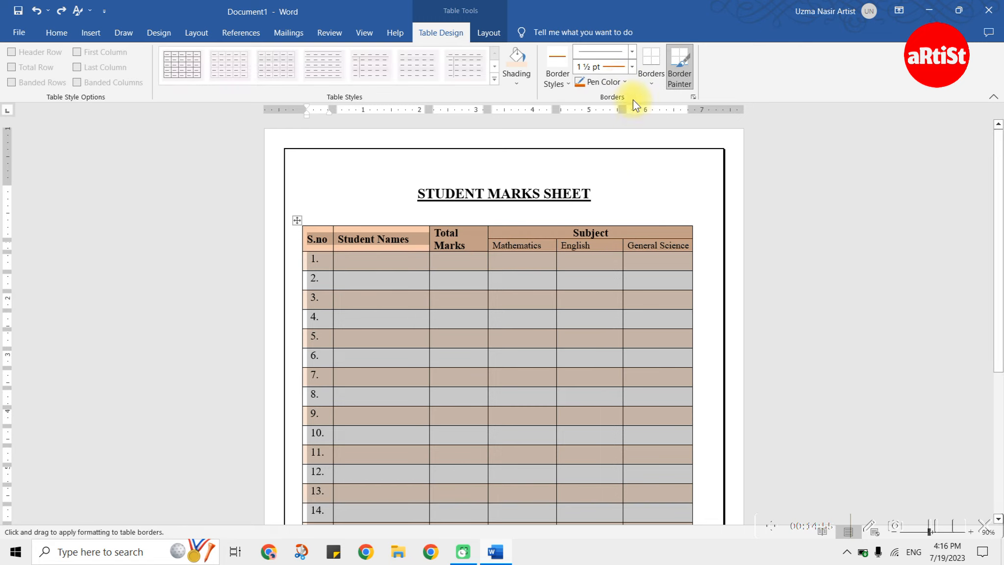
left_click(631, 66)
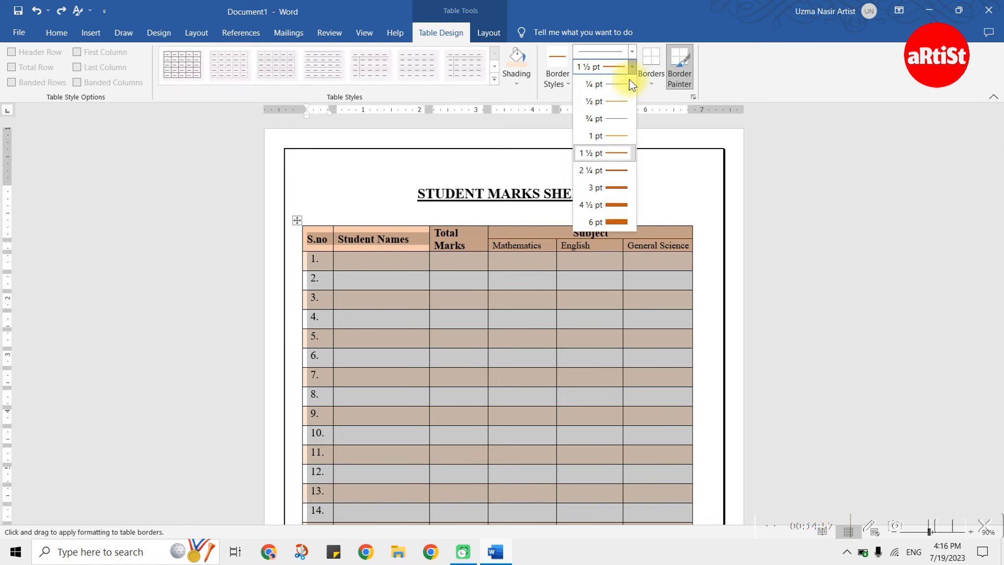
left_click(616, 170)
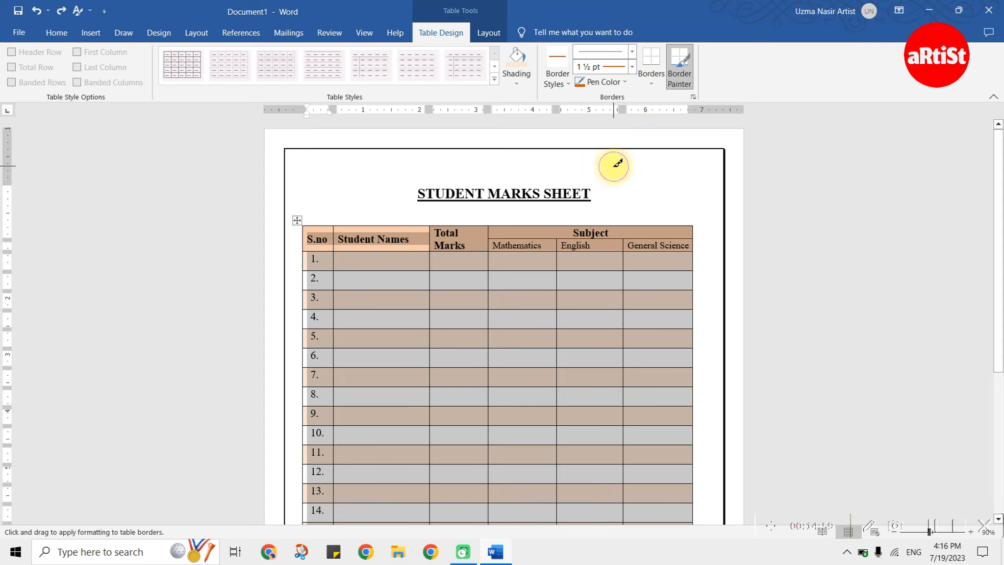
left_click(632, 52)
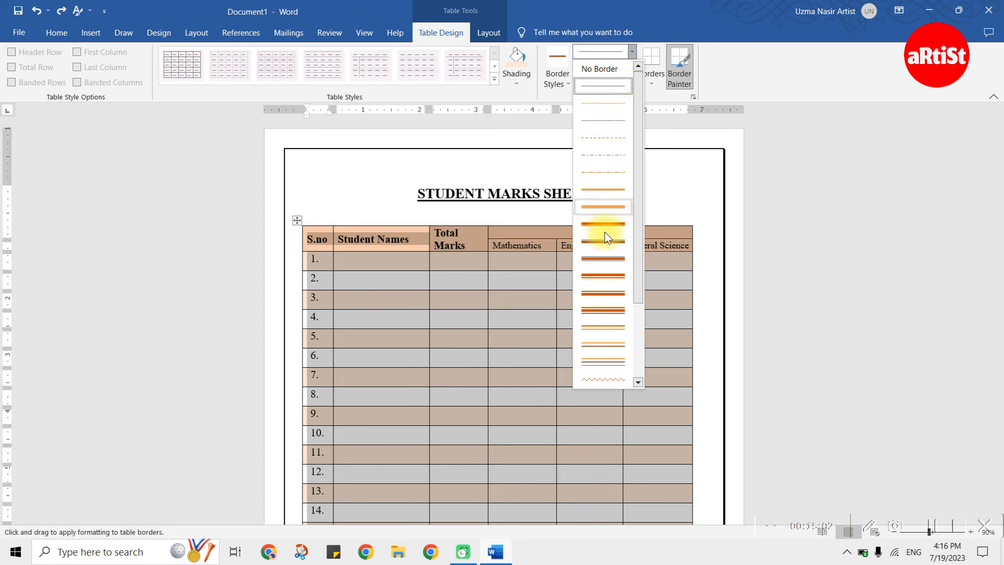
scroll(617, 138, "down", 1)
left_click(780, 92)
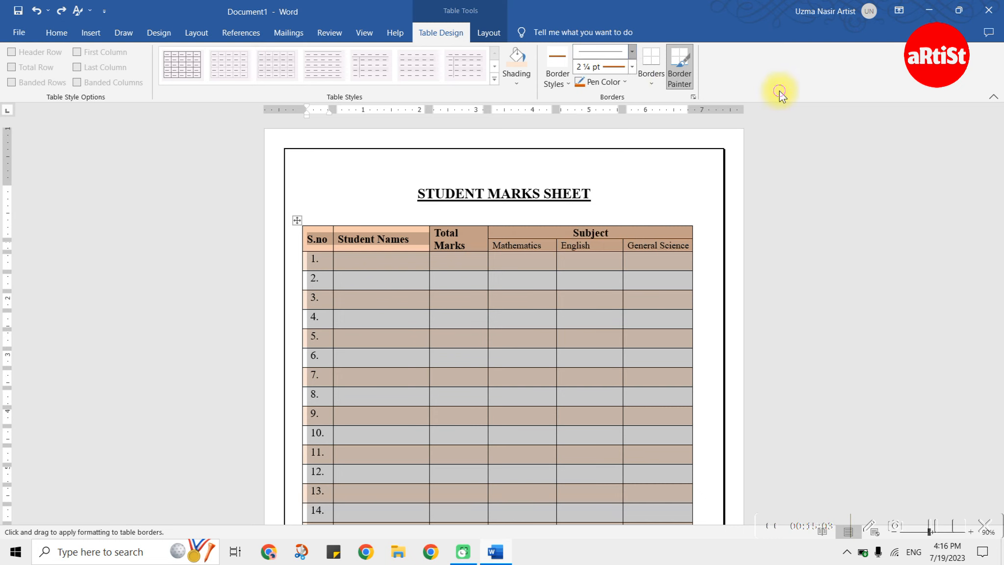
Step: Apply the 2 ¼ pt dark orange line as the outside borders of the whole table
left_click(656, 86)
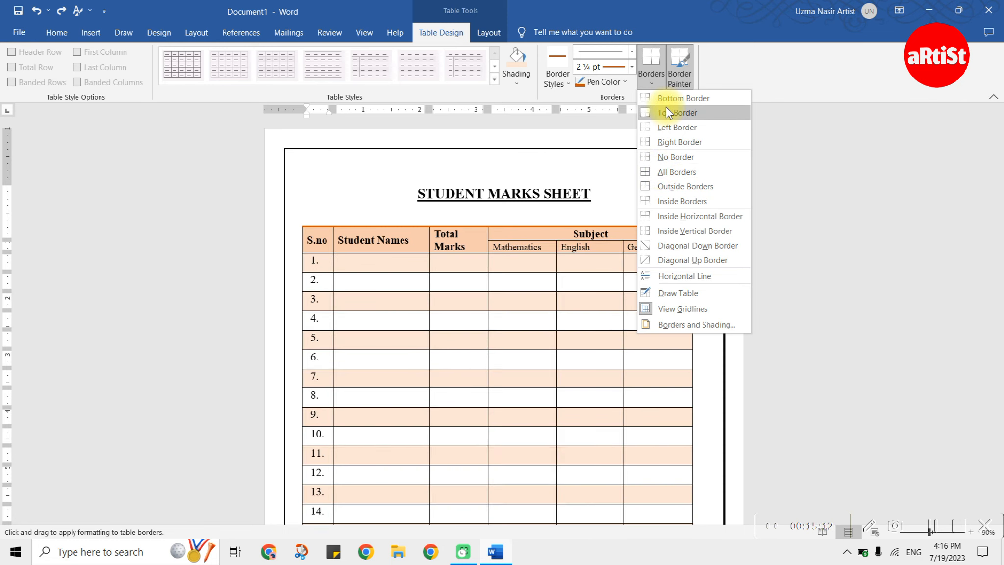
left_click(667, 187)
scroll(762, 213, "down", 1)
scroll(762, 213, "down", 4)
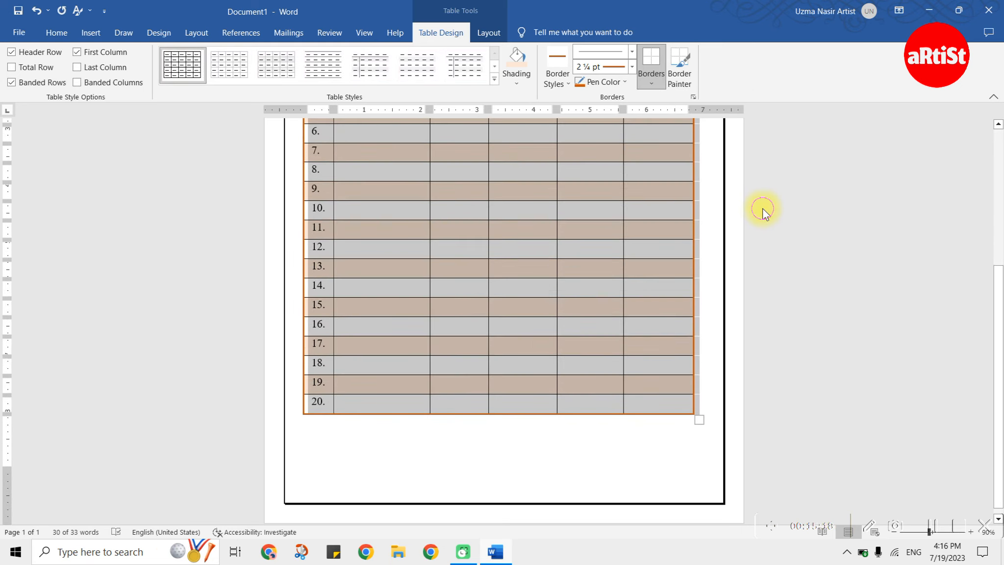
Step: Apply the 2 ¼ pt dark orange outside border around the table's header cells, from S.no to General Science
left_click(796, 200)
scroll(798, 200, "down", 4)
scroll(798, 201, "up", 2)
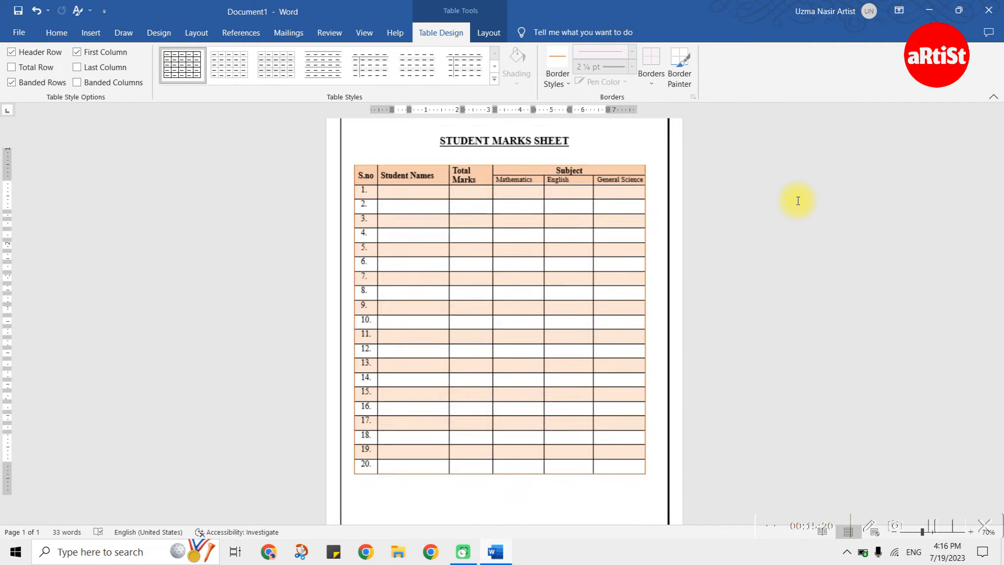
scroll(798, 201, "up", 6)
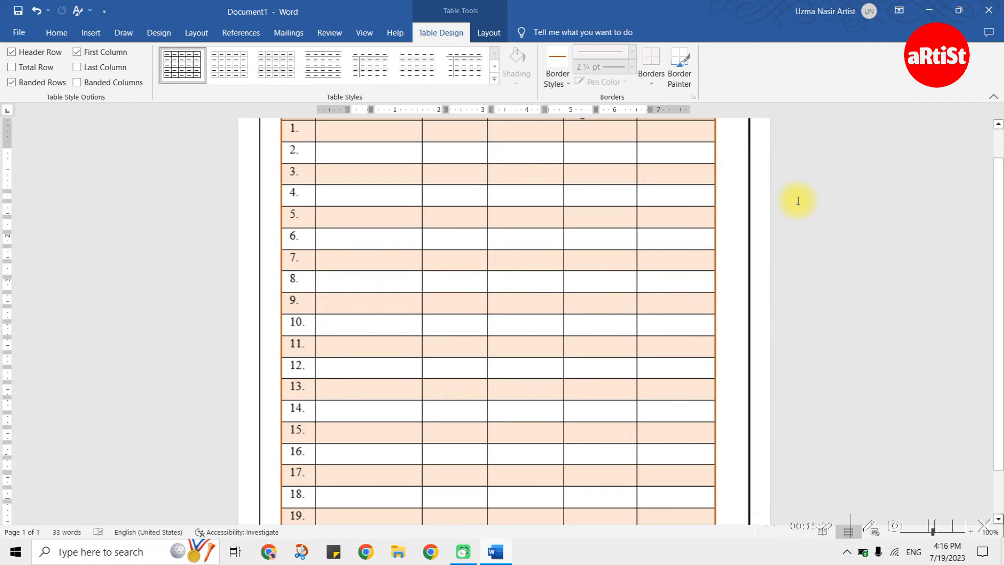
scroll(303, 197, "up", 3)
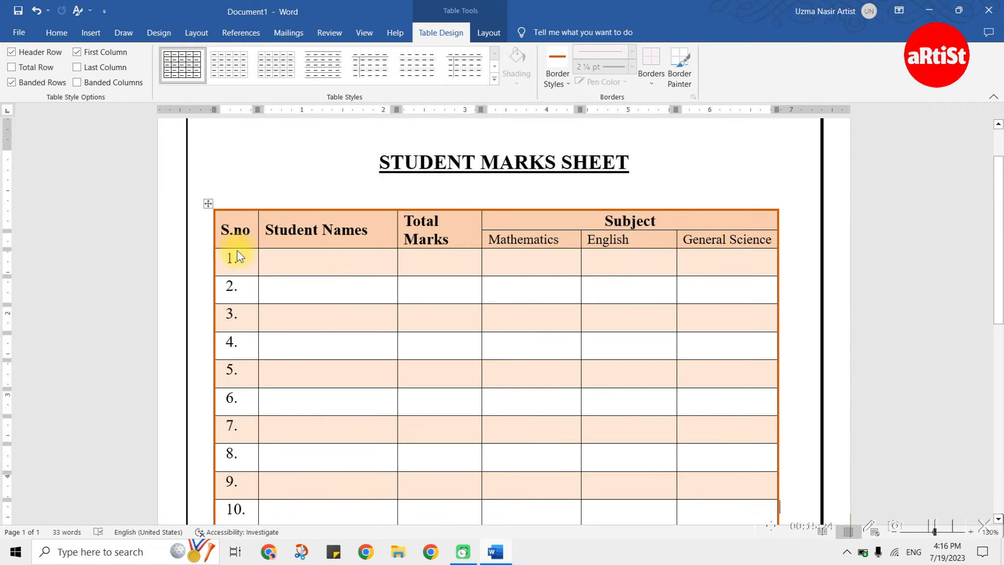
left_click_drag(240, 247, 684, 237)
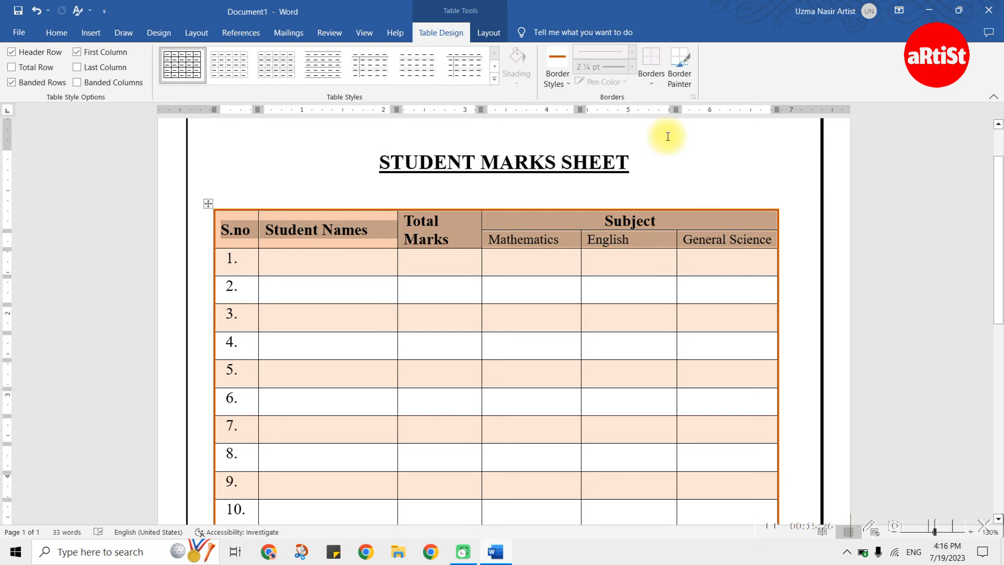
left_click(654, 63)
left_click(829, 236)
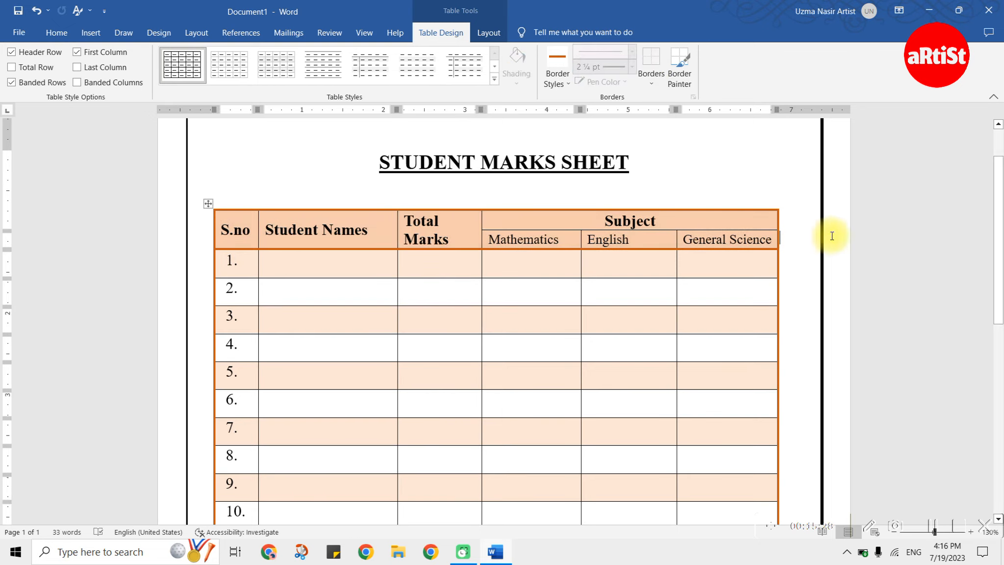
key("ctrl+s")
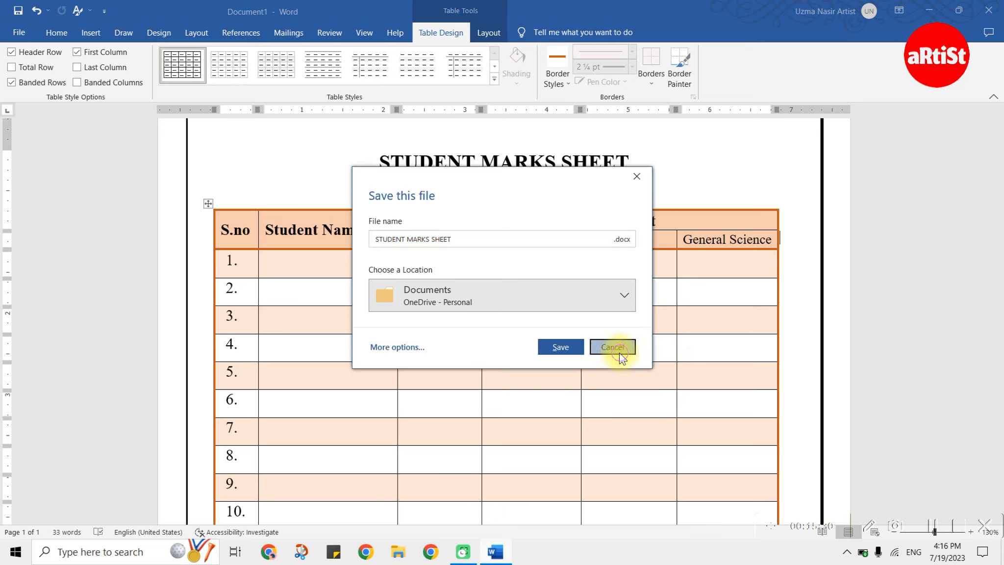
left_click(619, 349)
scroll(808, 290, "down", 3)
scroll(807, 291, "down", 4)
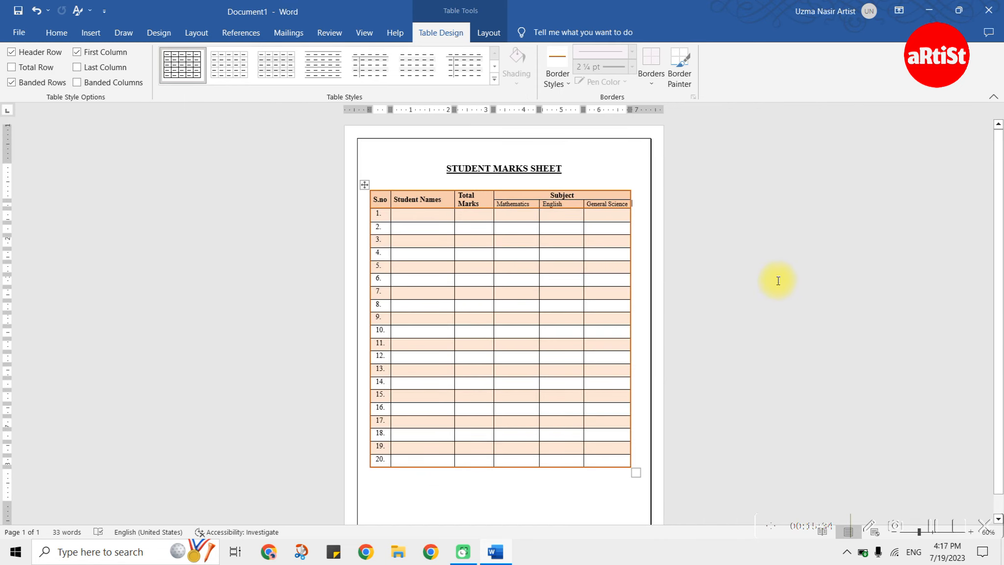
scroll(734, 274, "down", 1)
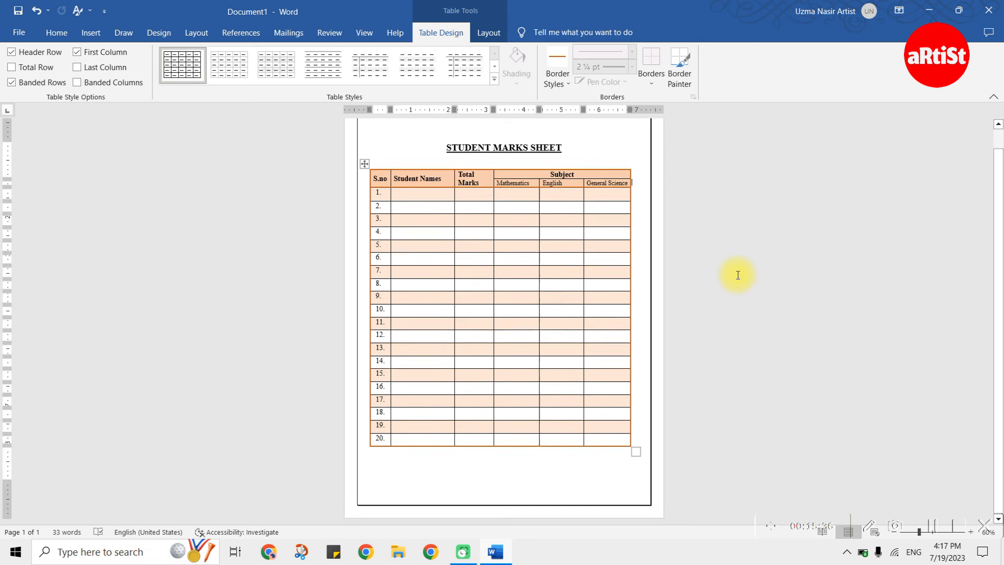
scroll(740, 272, "up", 1)
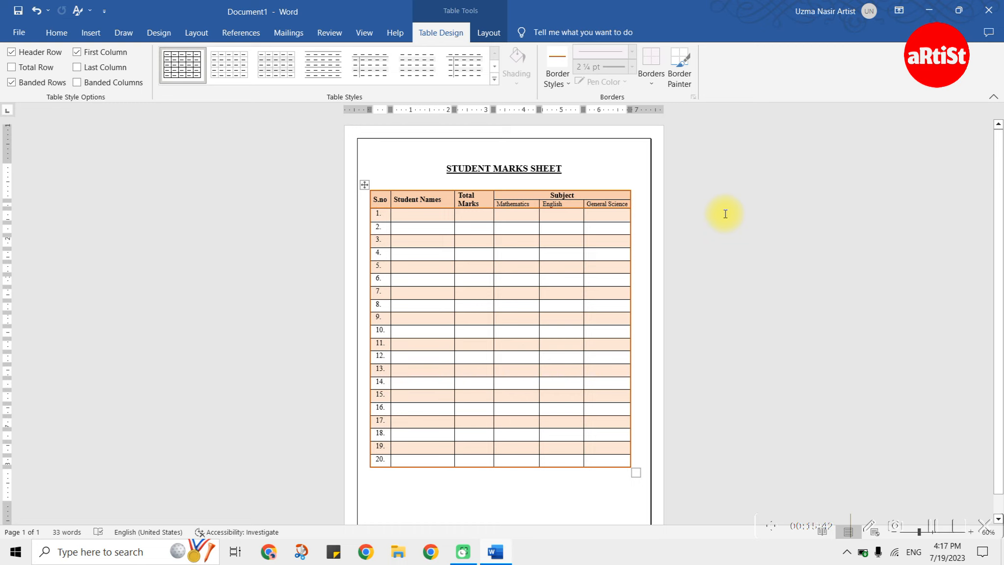
Step: Review the Insert Table size and AutoFit settings from the blank line below the marks table, without inserting anything
left_click(99, 34)
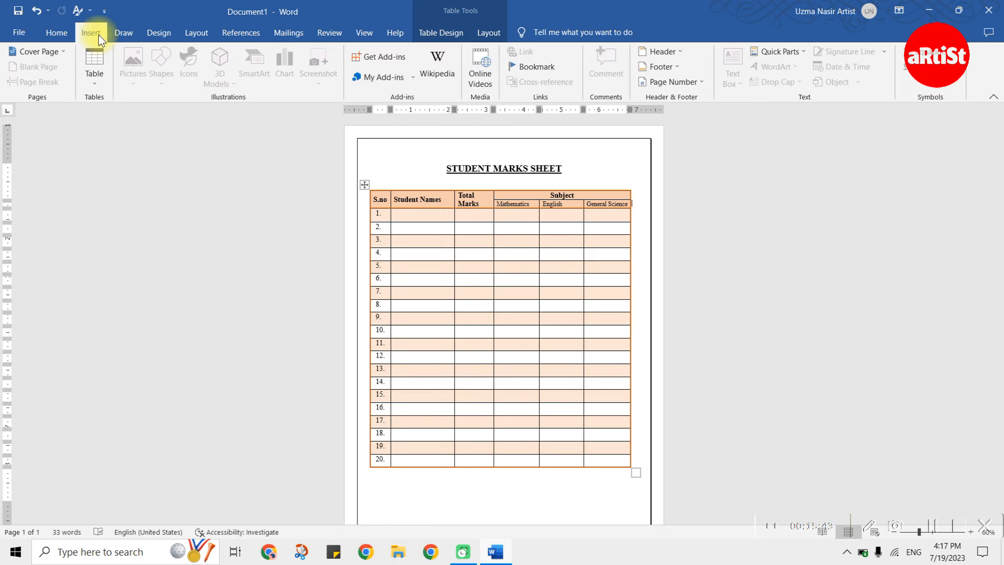
left_click(99, 74)
left_click(757, 286)
scroll(640, 344, "down", 1)
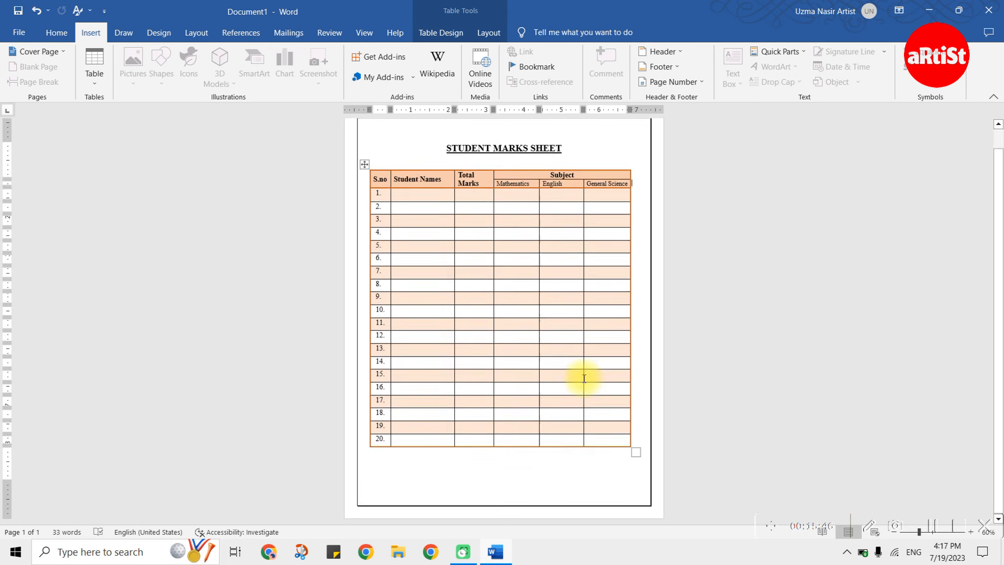
left_click(529, 461)
left_click(94, 69)
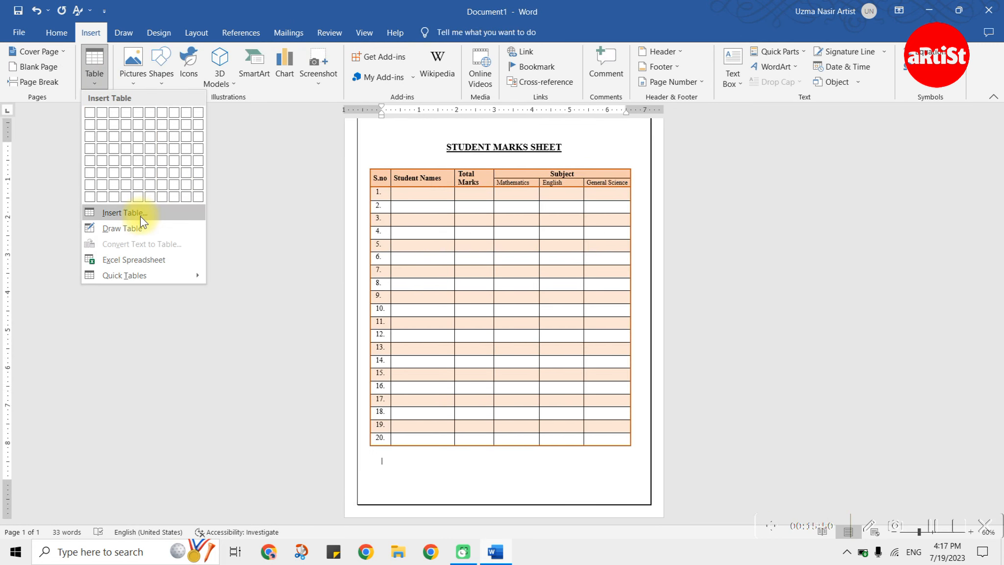
left_click(140, 216)
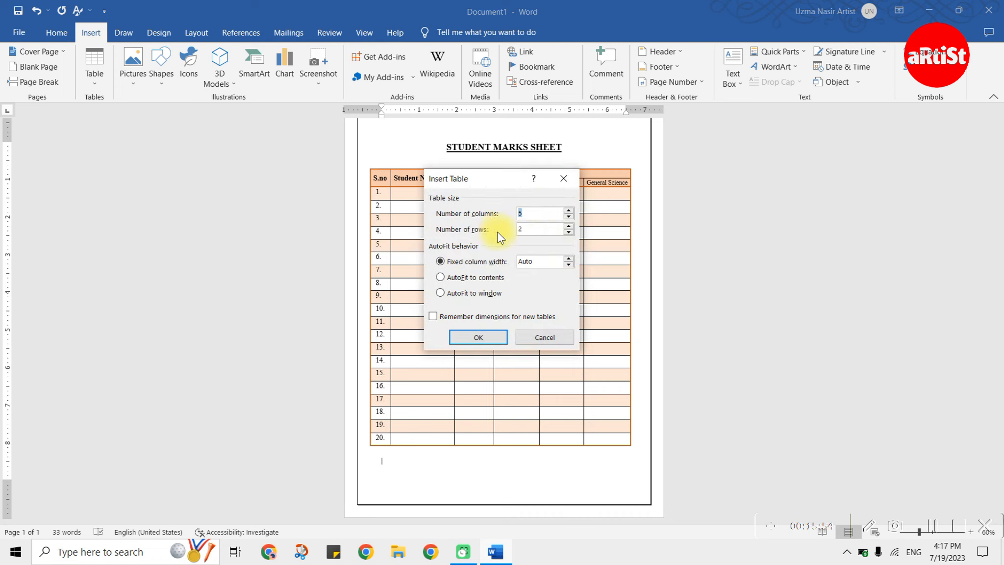
left_click(545, 337)
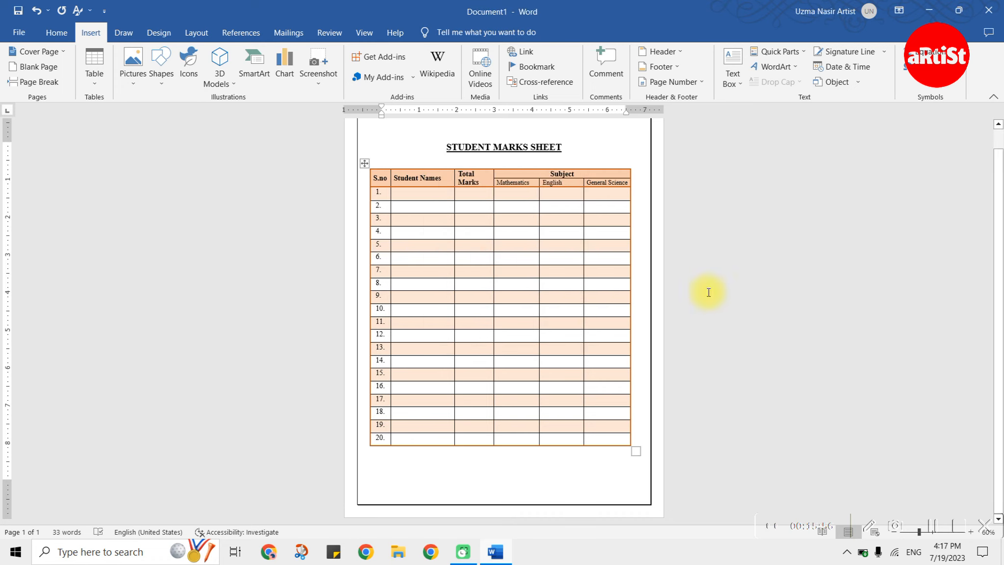
Step: Select the whole table and center the contents of all its cells horizontally and vertically
left_click(364, 163)
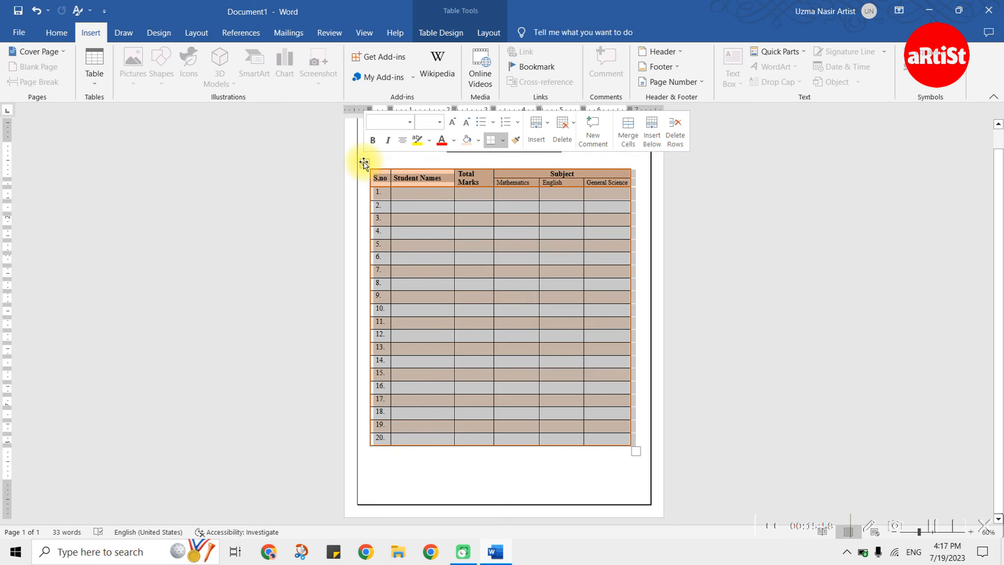
left_click(494, 37)
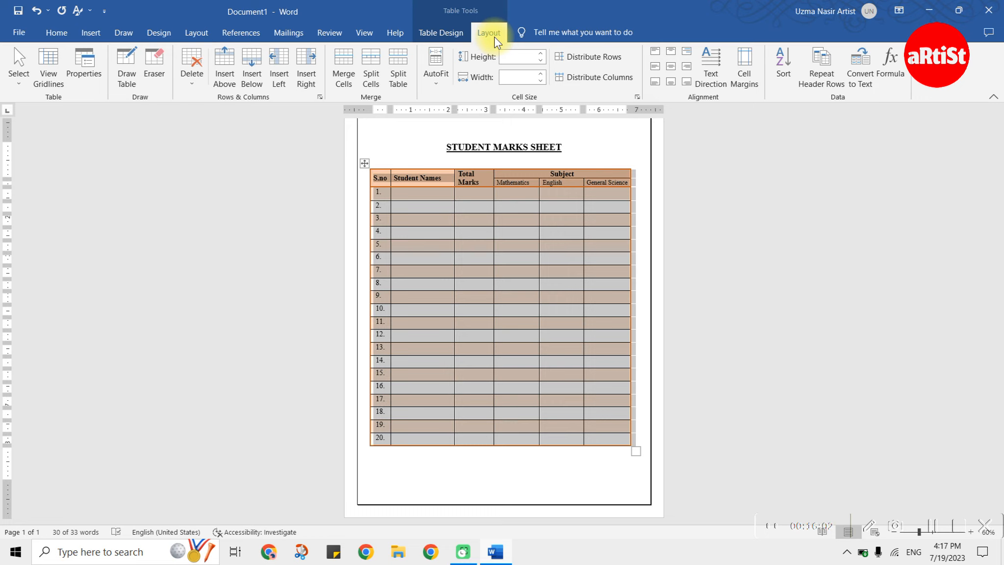
left_click(673, 75)
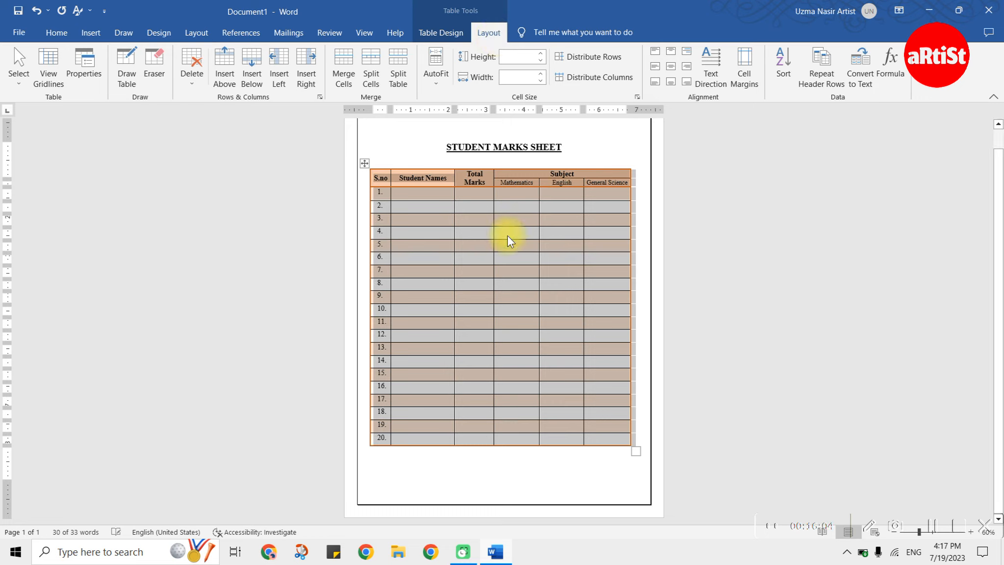
left_click(473, 219)
left_click(364, 164)
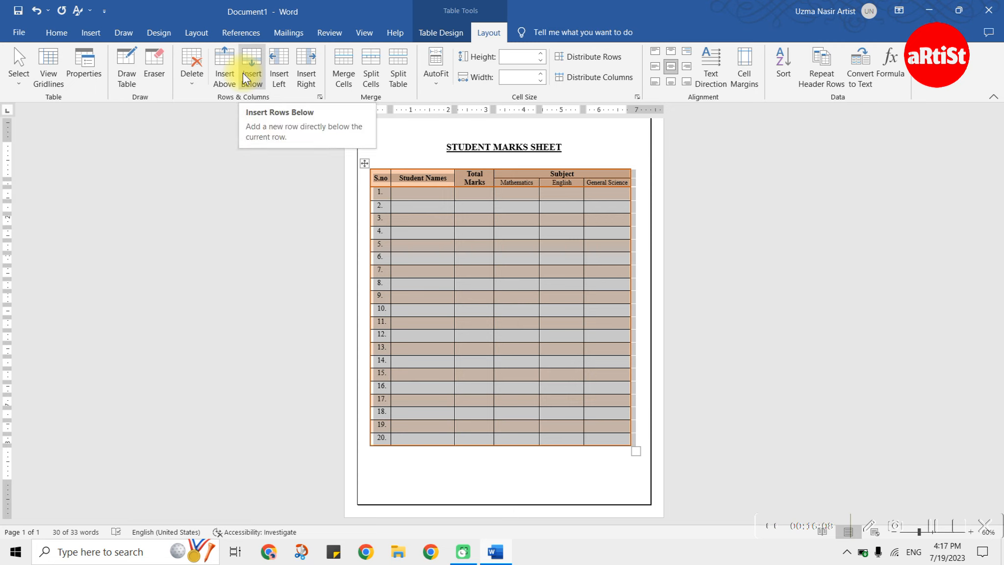
left_click(412, 193)
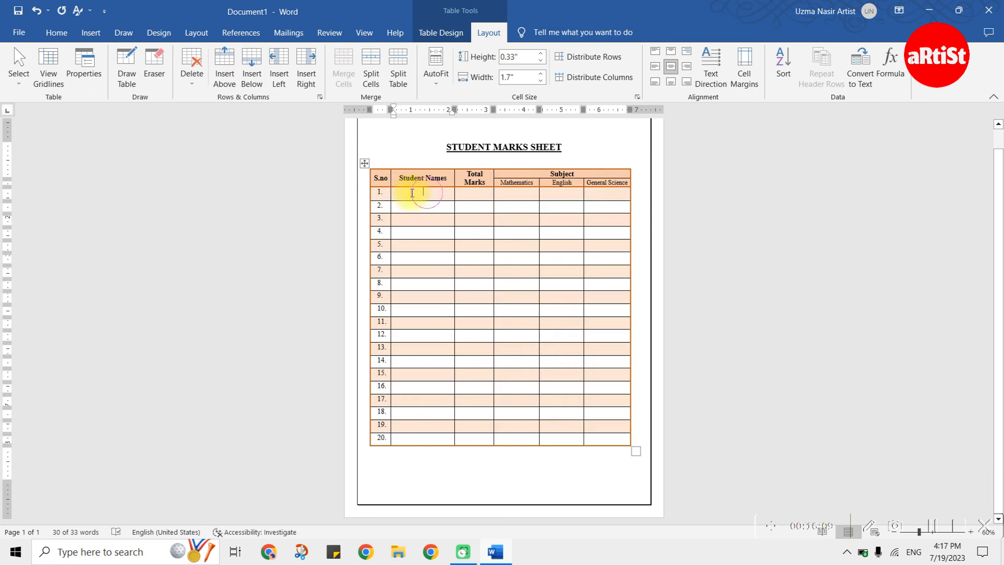
left_click_drag(414, 196, 417, 216)
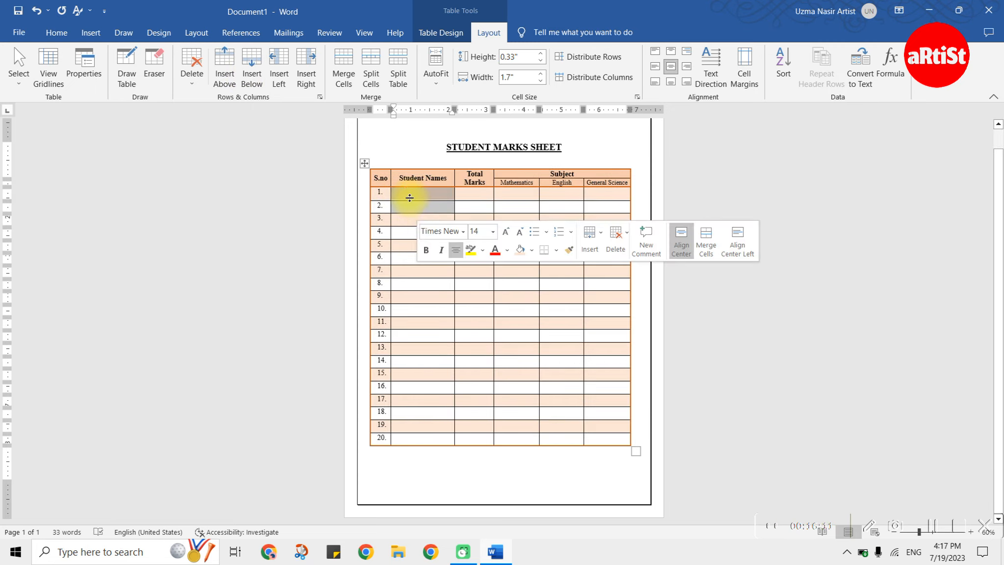
left_click(410, 198)
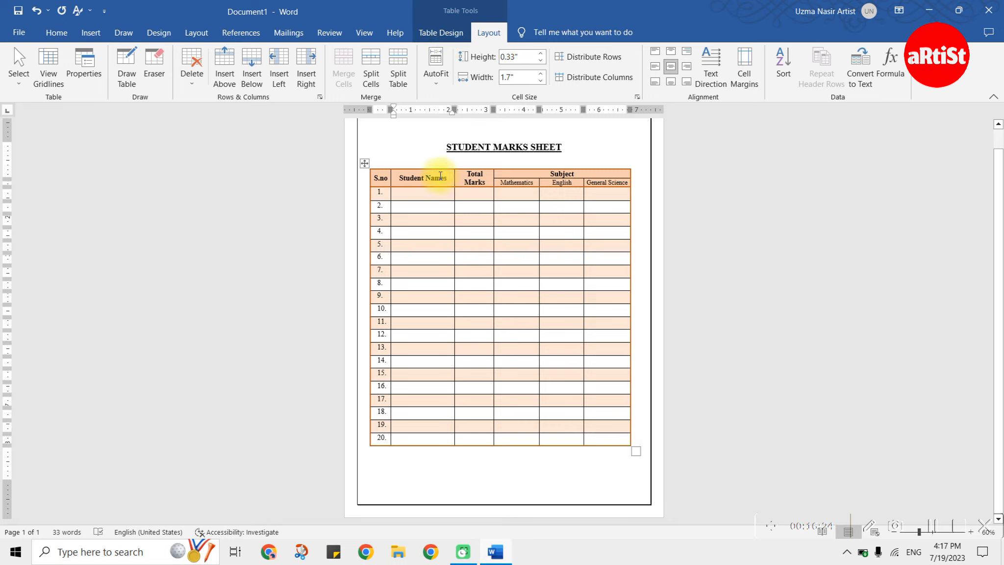
Step: Review the table's border placement, line weight, pen color, line style and shading options without changing any of them
left_click(450, 33)
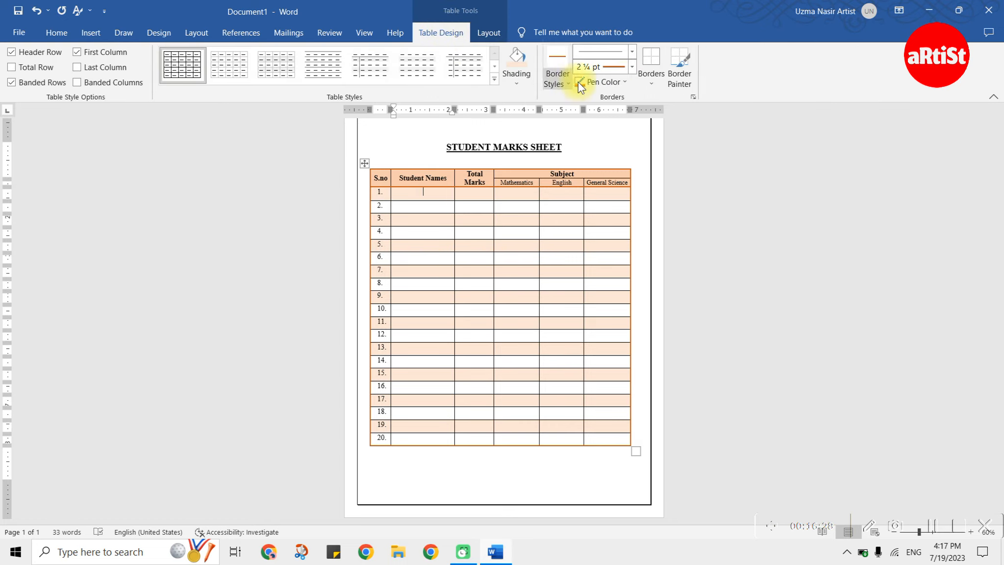
left_click(655, 73)
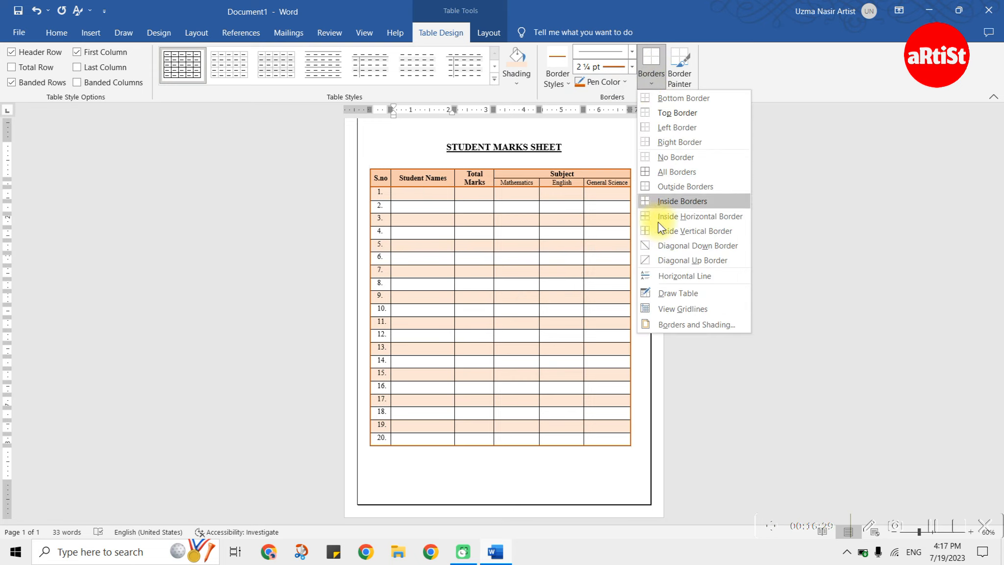
left_click(633, 68)
left_click(764, 96)
left_click(625, 82)
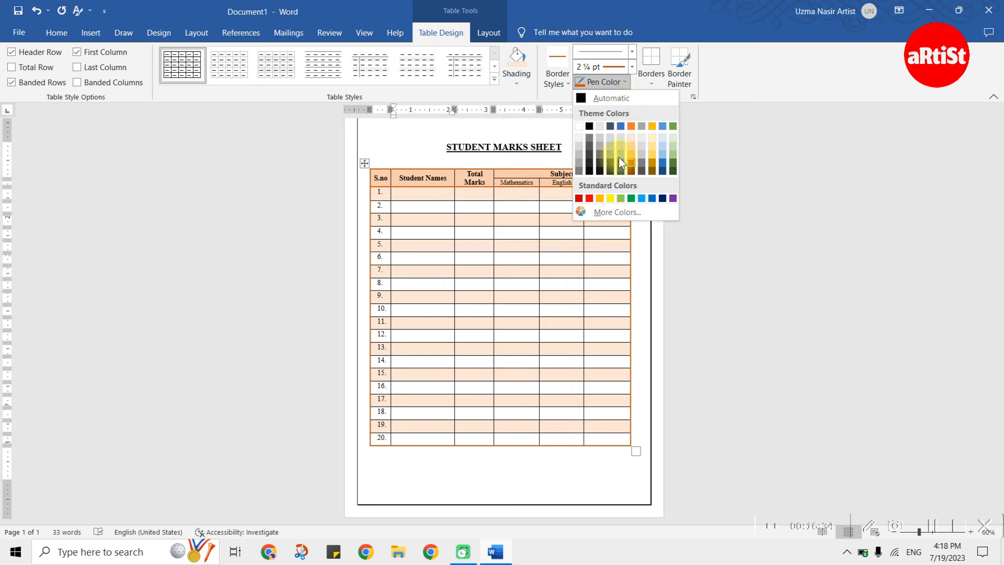
left_click(632, 51)
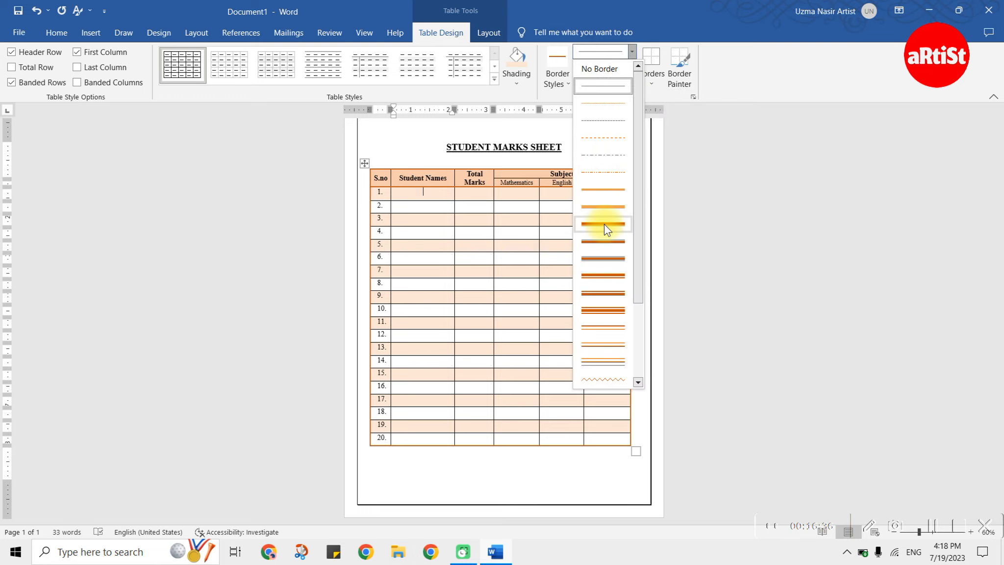
left_click(726, 97)
left_click(652, 81)
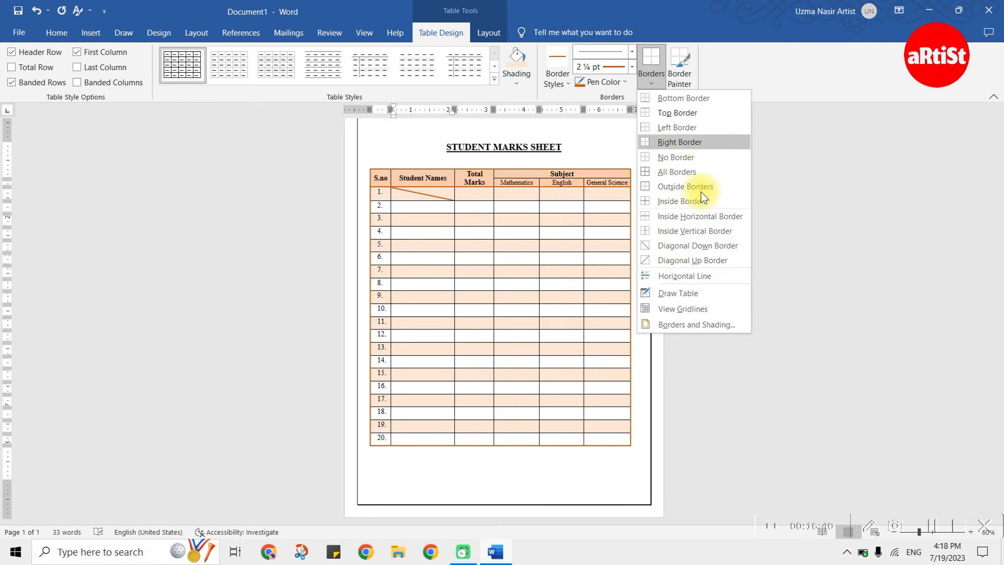
left_click(744, 83)
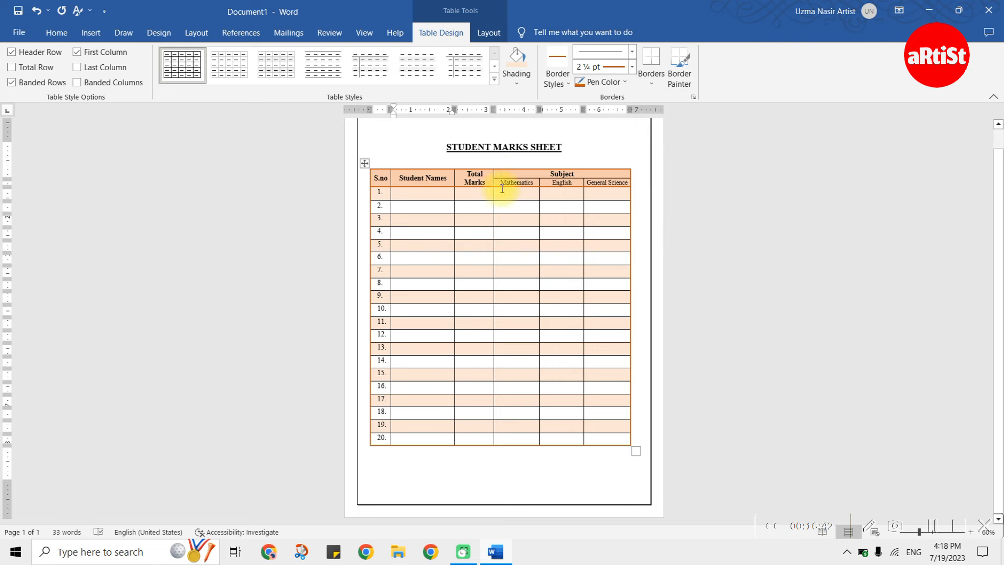
left_click_drag(384, 208, 564, 233)
left_click(516, 295)
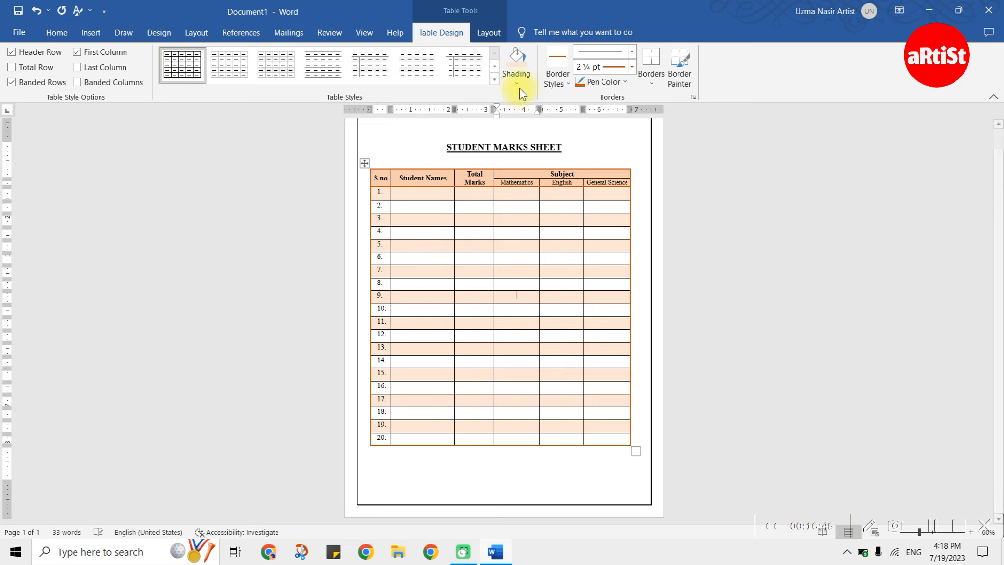
left_click(518, 83)
left_click(520, 87)
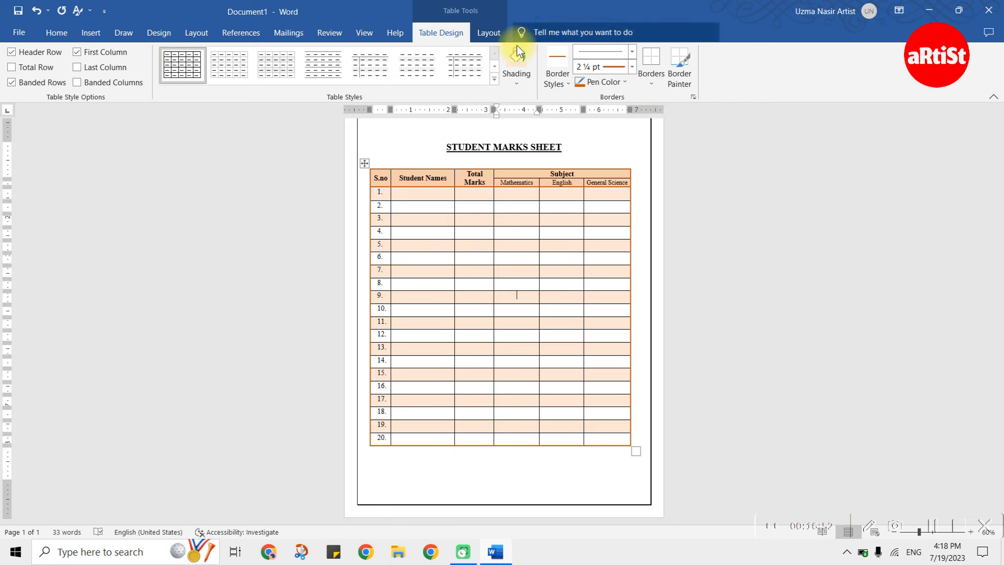
Step: Try light orange shading on the whole Total Marks column and undo it
left_click_drag(448, 217, 549, 218)
left_click_drag(489, 177, 470, 437)
left_click(516, 63)
left_click(526, 227)
left_click(521, 244)
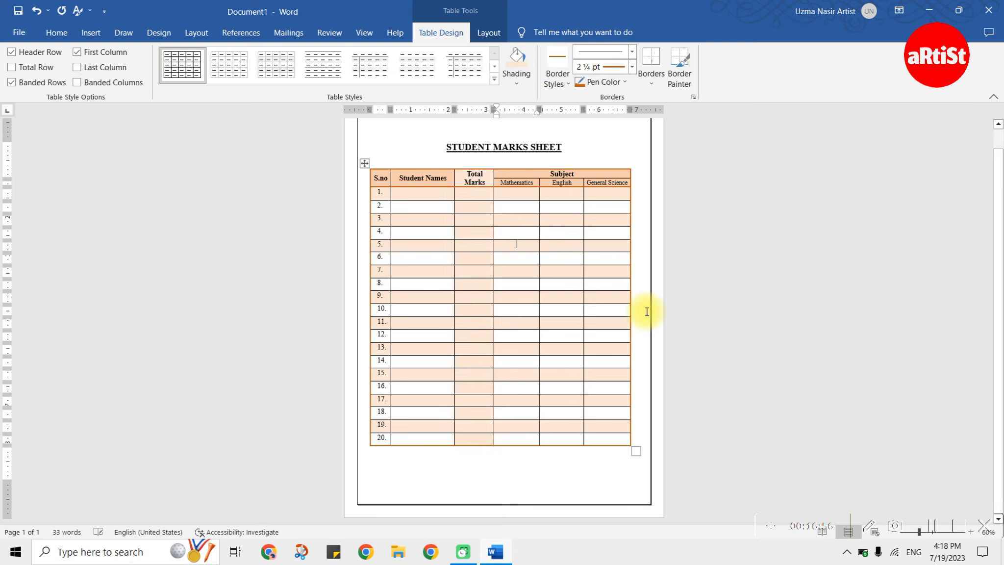
key("ctrl+z")
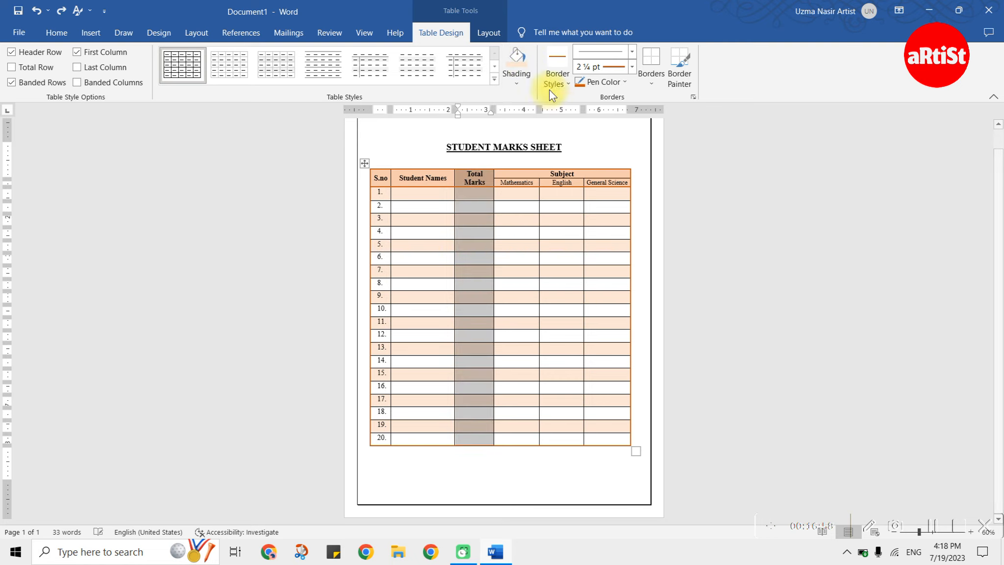
Step: Try black shading on the Total Marks column, undo it and deselect the column
left_click(517, 84)
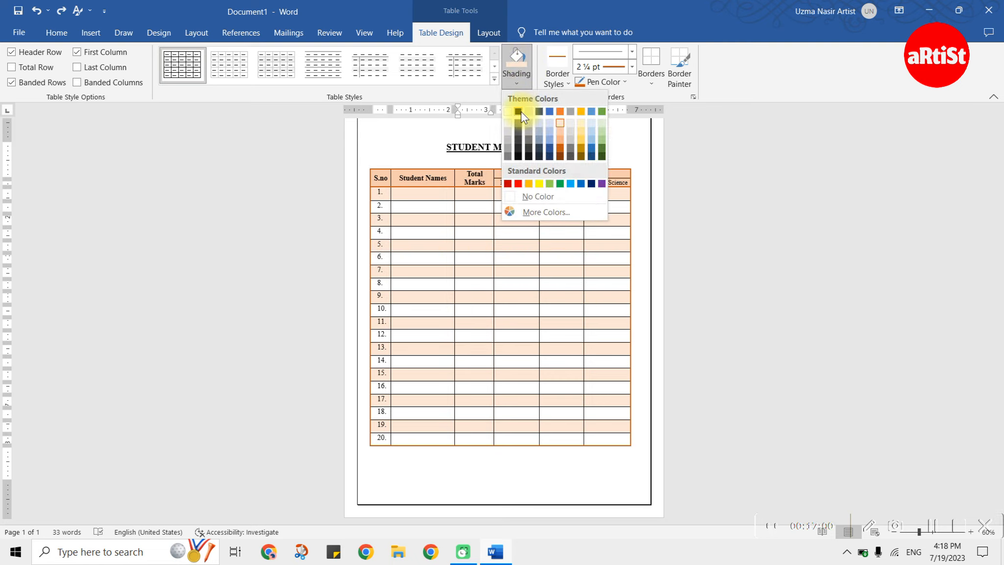
left_click(519, 111)
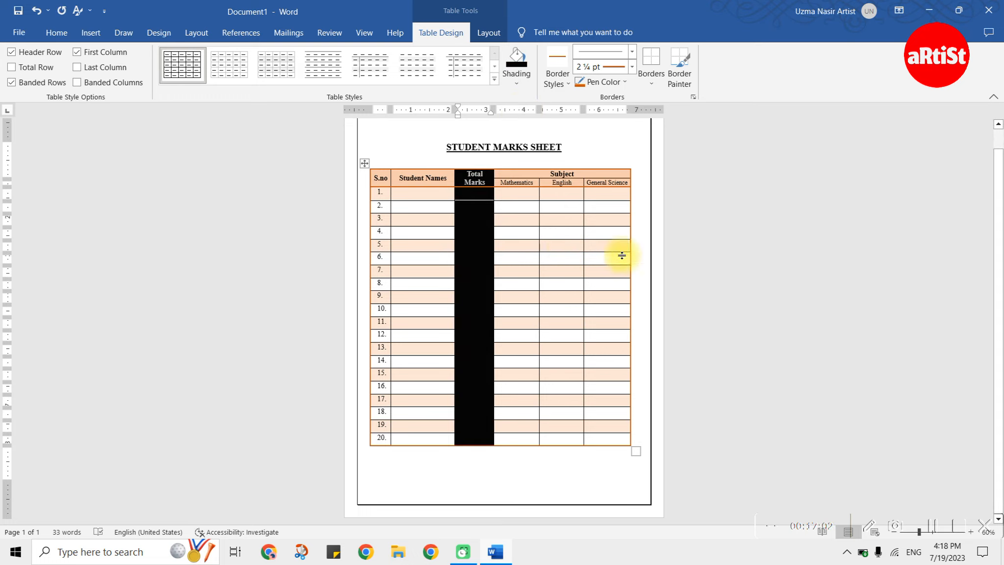
key("ctrl+z")
left_click(517, 52)
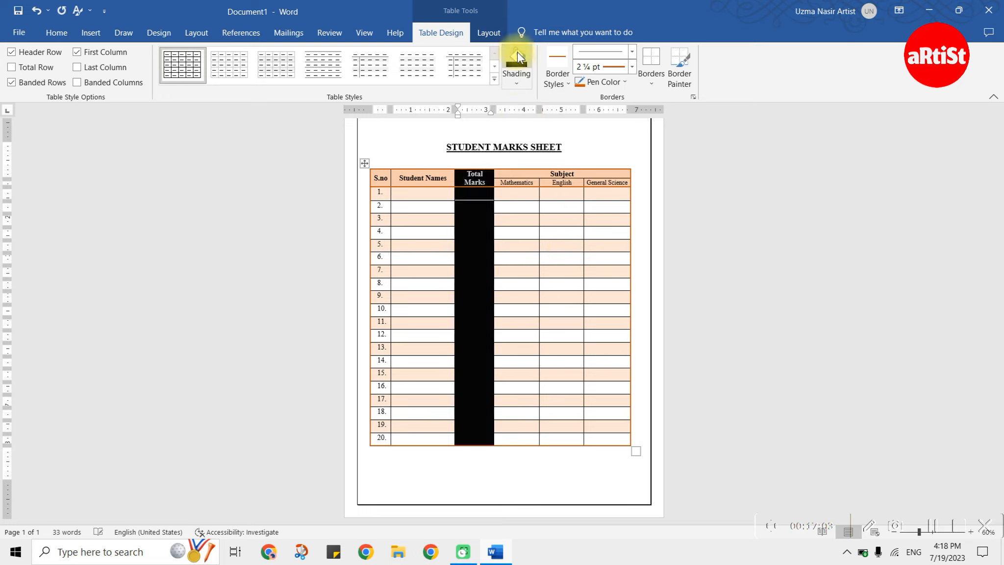
key("ctrl+z")
left_click(721, 272)
scroll(706, 230, "up", 1)
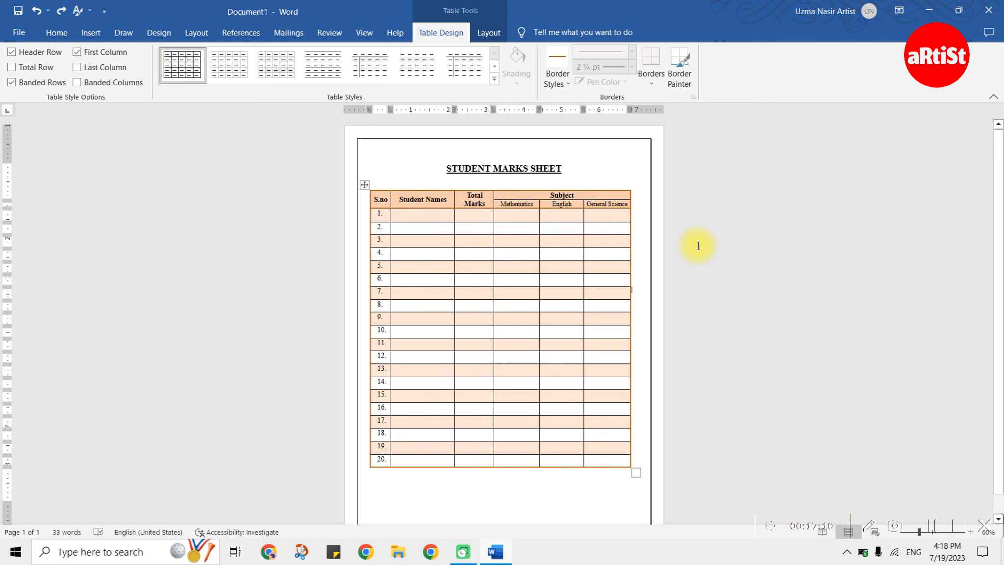
left_click(56, 33)
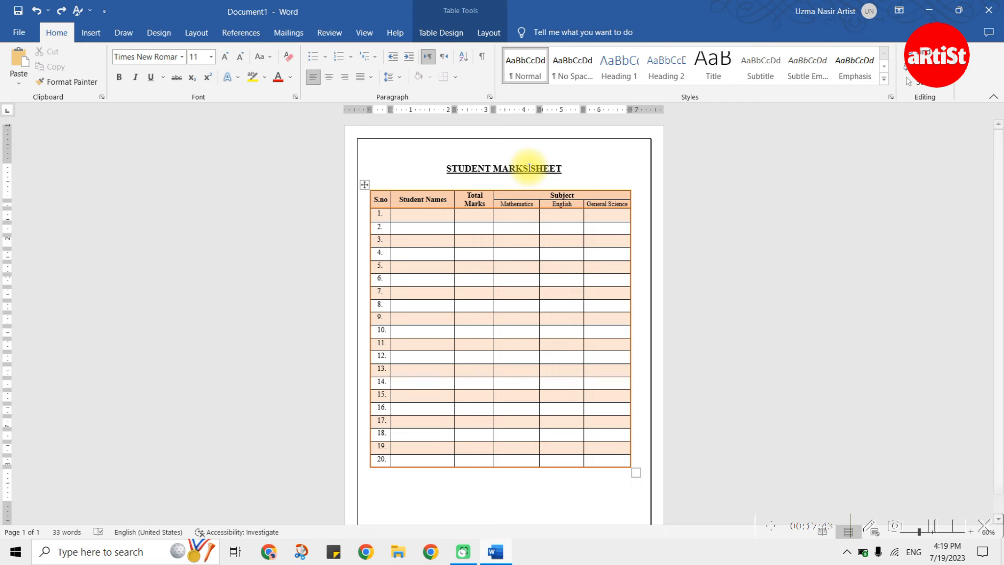
left_click(960, 529)
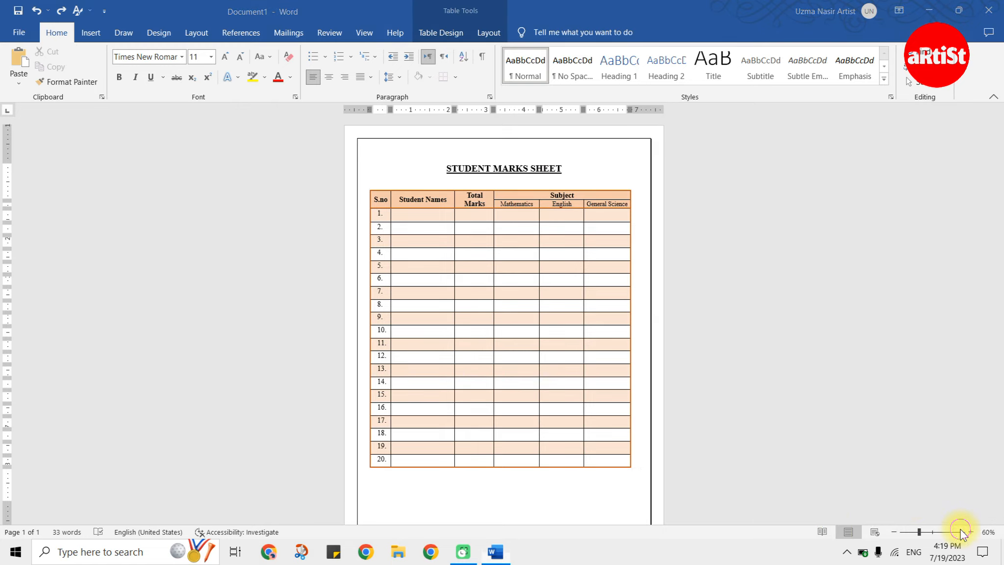